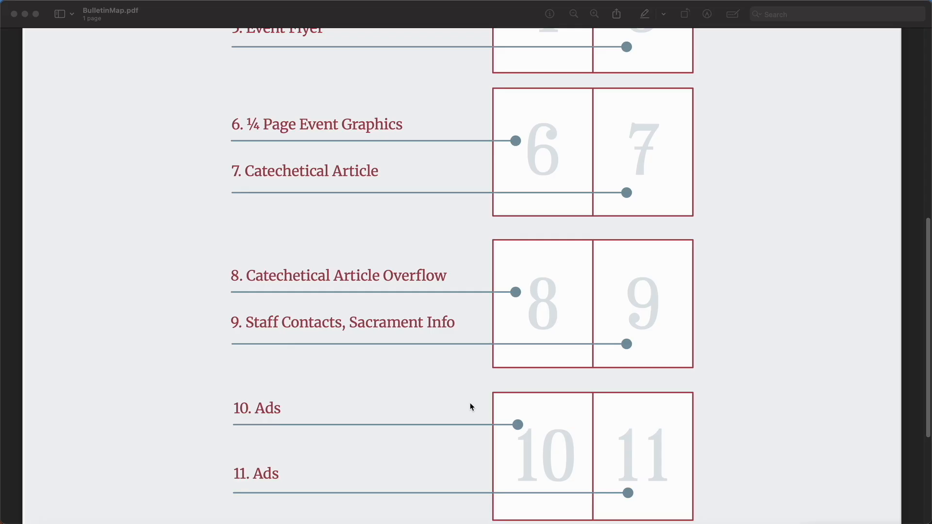
Scroll through the 12-page plan in BulletinMap.pdf in Preview
scroll(470, 406, "down", 5)
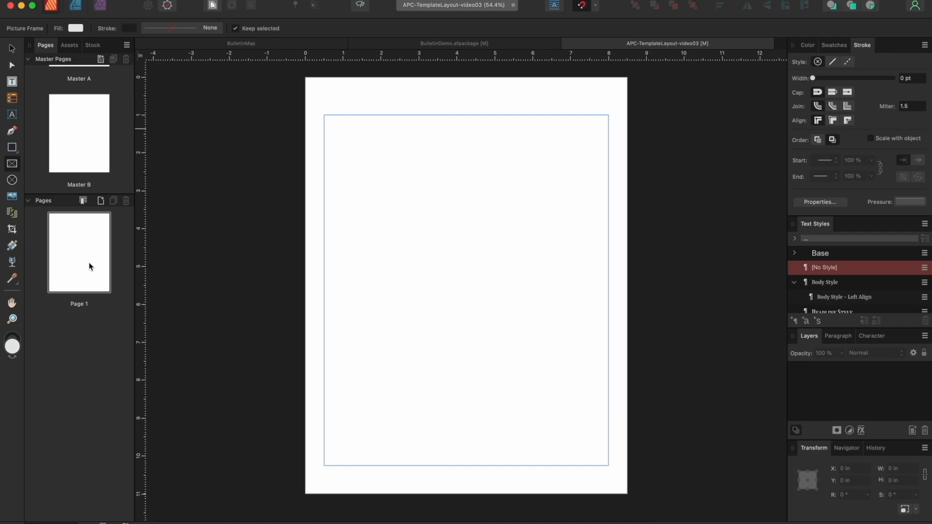
Bring Page 1 into view, select the Move tool, and open the Add Pages dialog
double_click(92, 238)
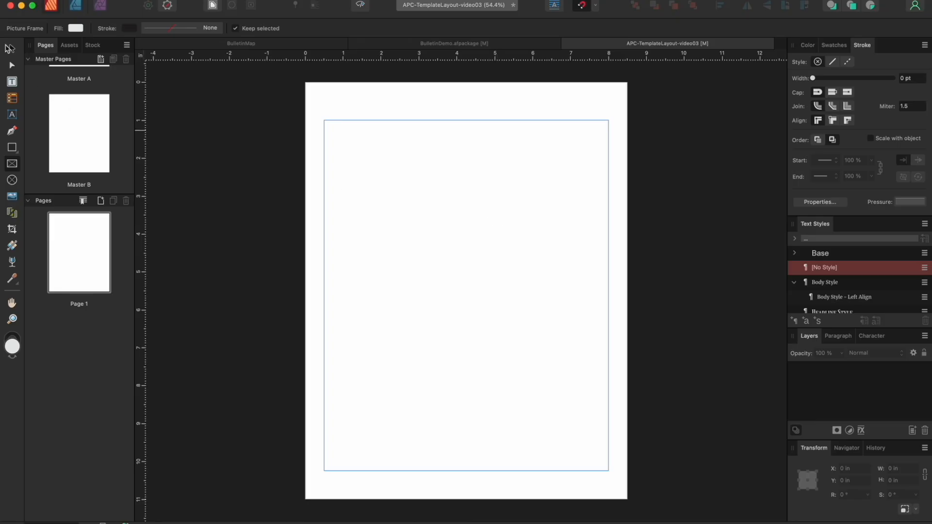
left_click(12, 49)
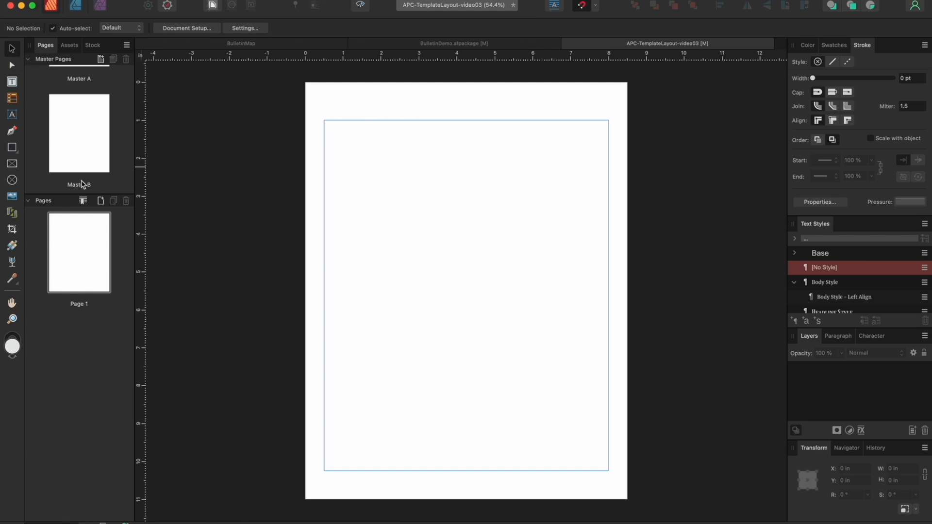
left_click(101, 202)
Add new pages based on Master A after Page 1, then return to Page 1
left_click(584, 129)
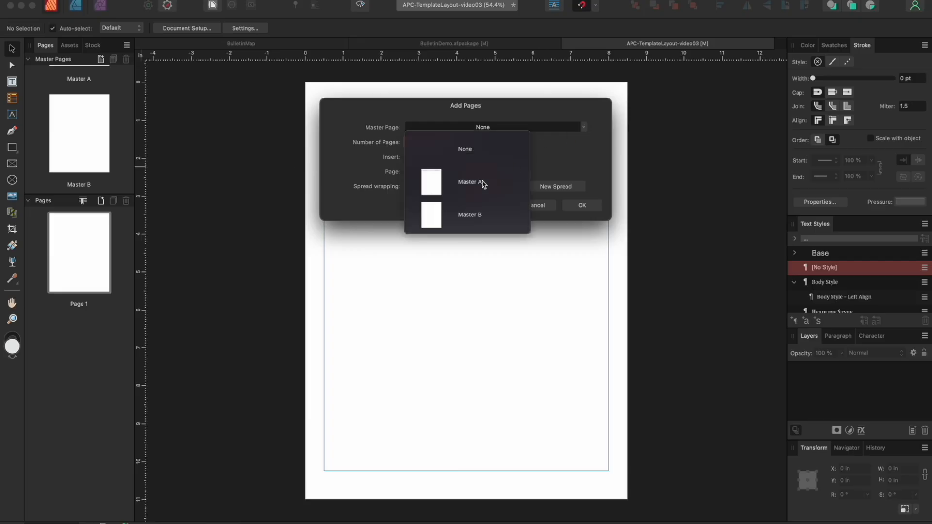
left_click(483, 184)
double_click(424, 145)
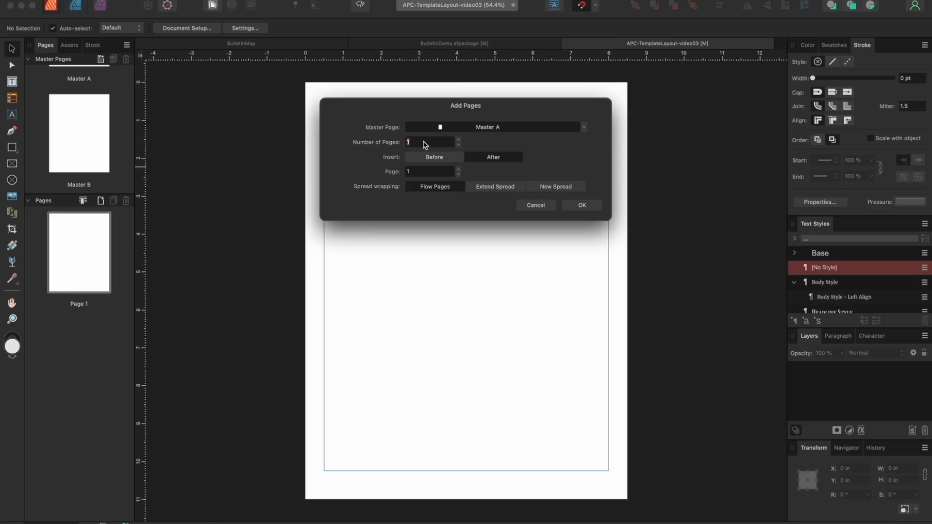
left_click(579, 204)
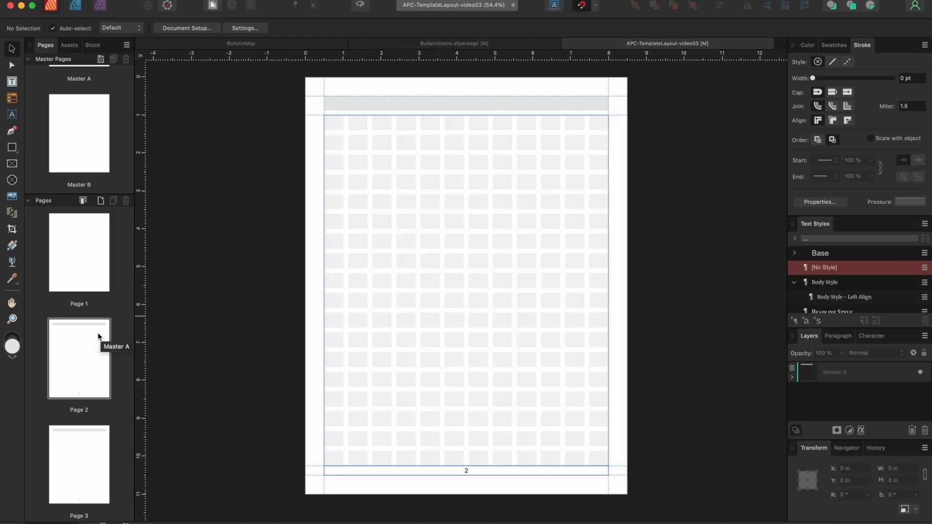
scroll(98, 336, "down", 10)
scroll(98, 337, "down", 12)
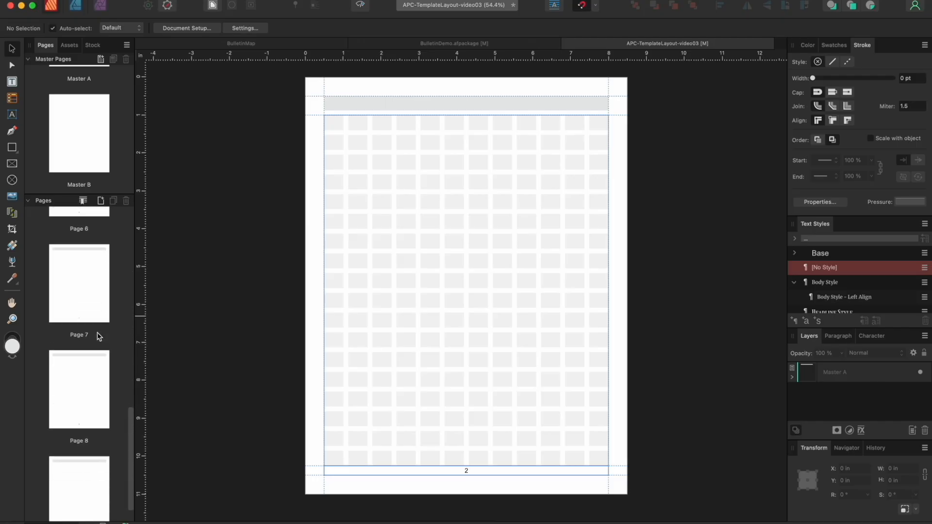
scroll(98, 336, "up", 12)
scroll(98, 337, "up", 12)
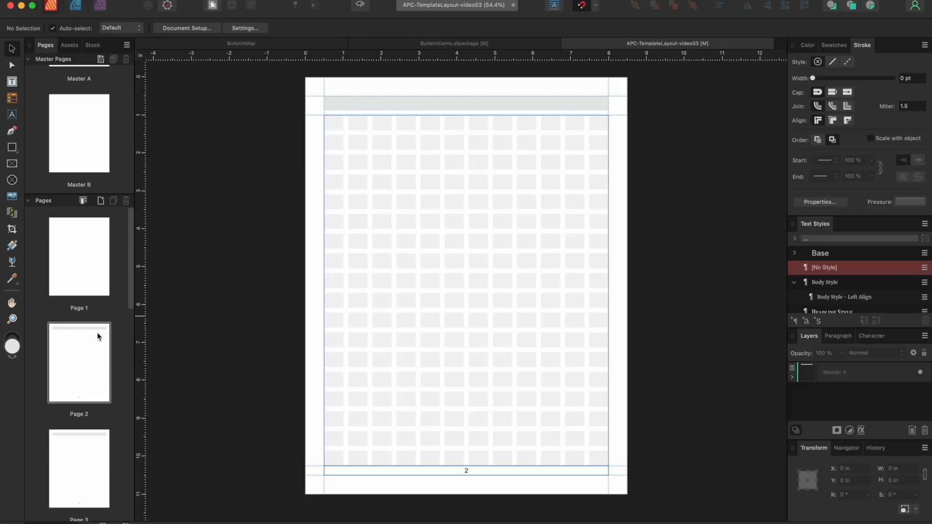
left_click(87, 264)
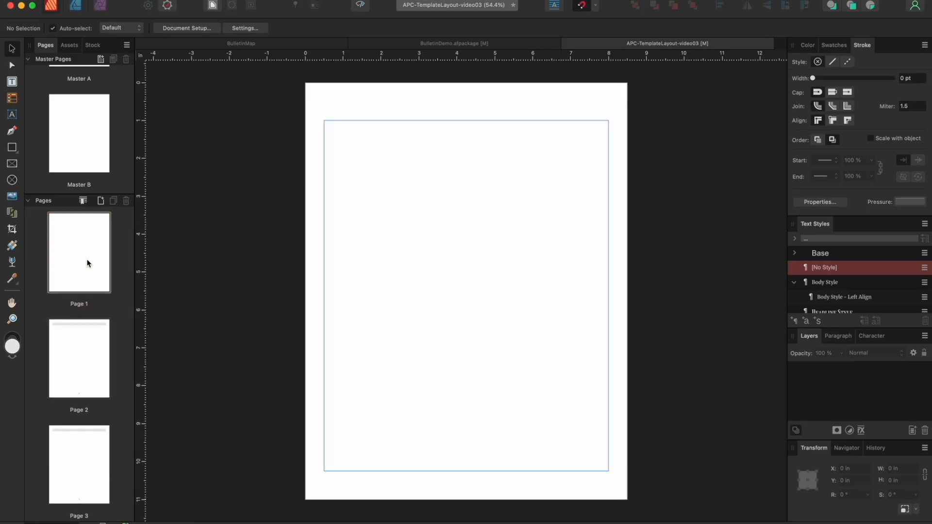
Apply Master B to Page 1 and draw a 7.5 × 7.188 in picture frame at its top-left margin
left_click_drag(92, 141, 86, 259)
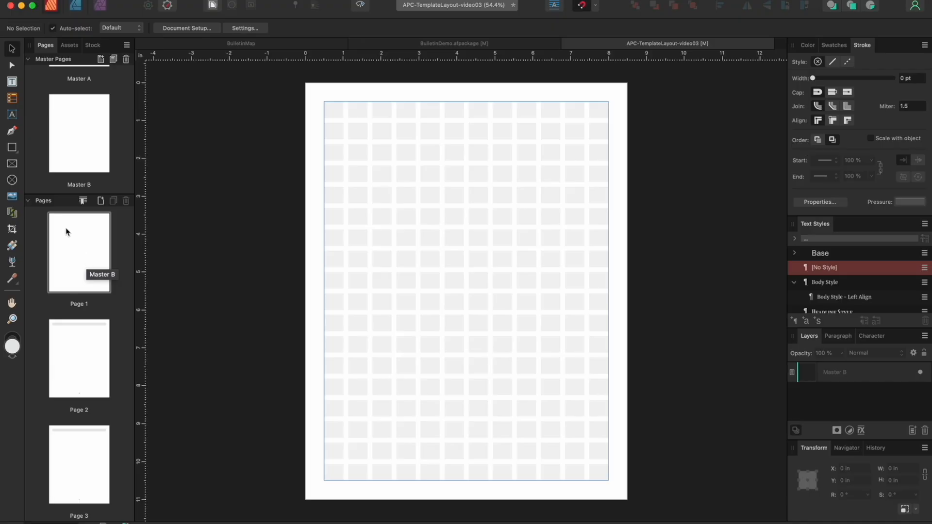
left_click(13, 165)
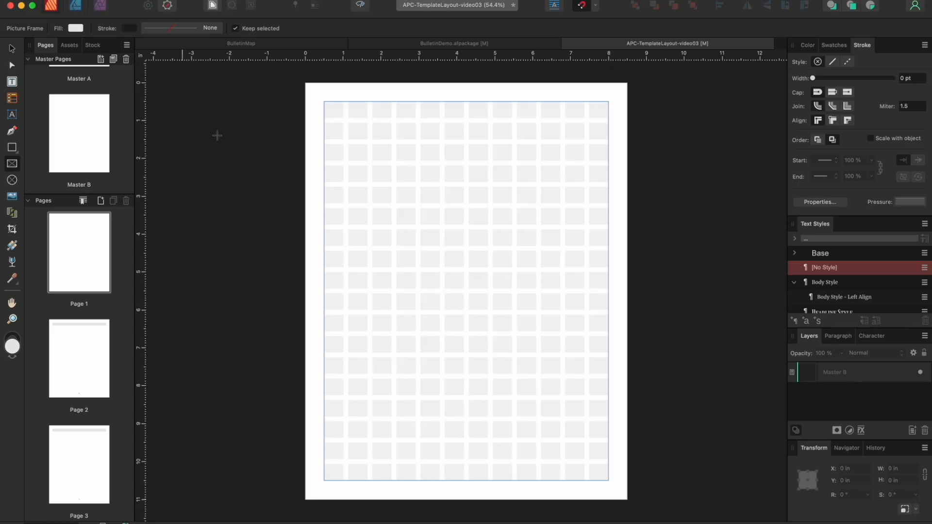
left_click_drag(324, 102, 608, 372)
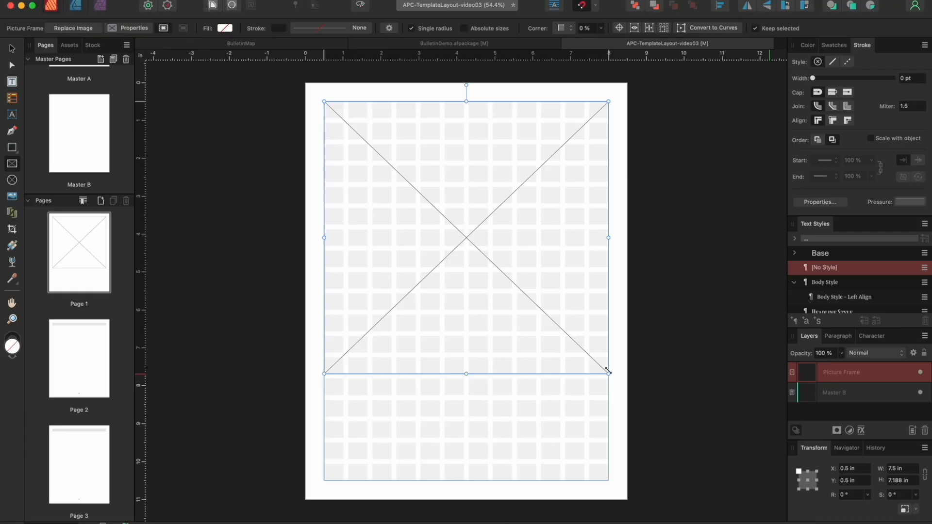
Draw a full-margin 7.5 × 9.25 in picture frame on Page 5
scroll(608, 372, "down", 10)
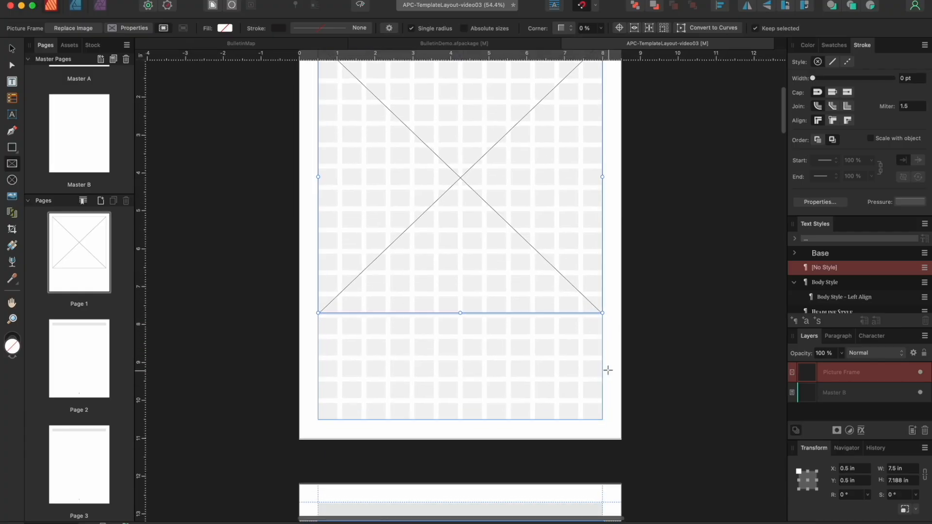
scroll(608, 370, "down", 15)
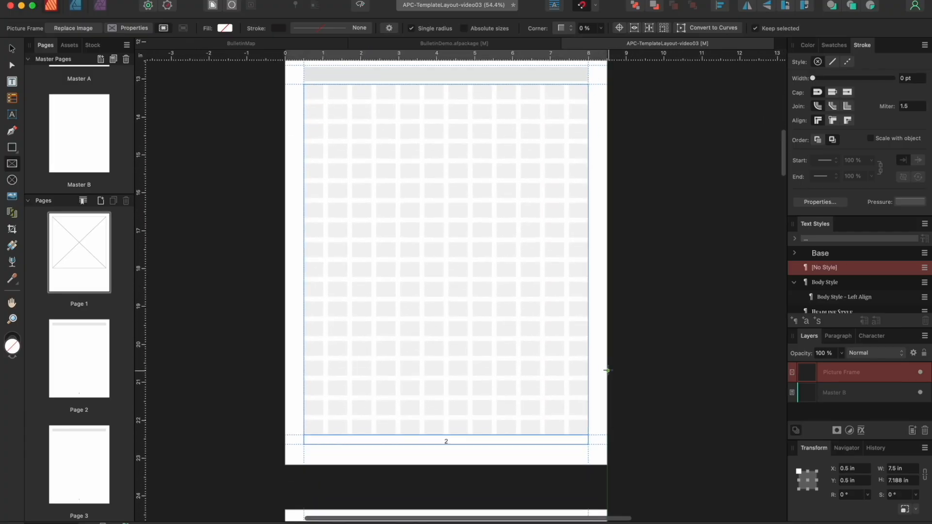
scroll(608, 370, "down", 12)
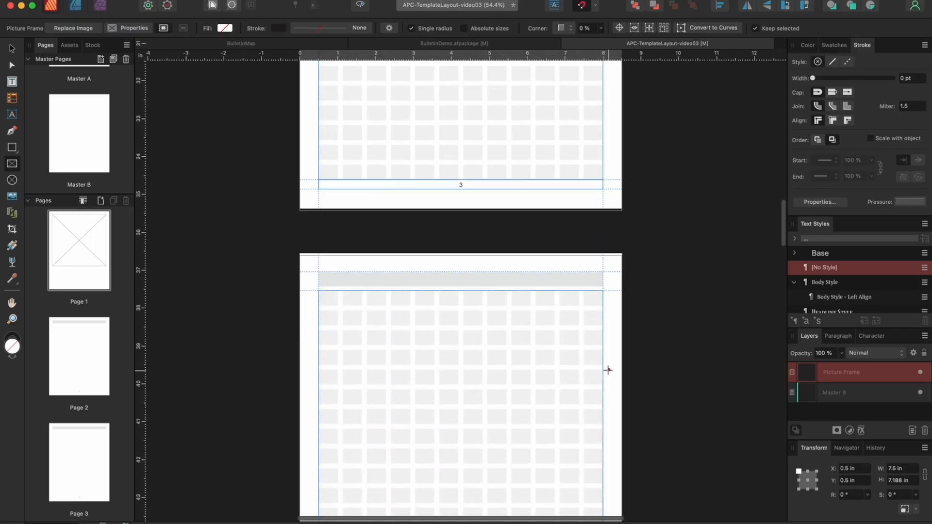
scroll(584, 394, "down", 2)
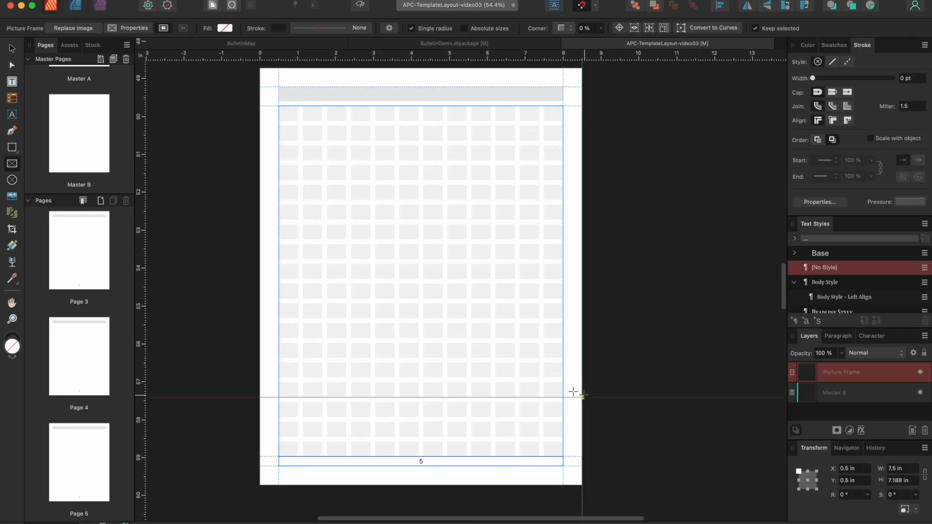
left_click_drag(278, 105, 563, 456)
Draw a 3.688 × 4.563 in picture frame in Page 6's top-left corner
scroll(574, 443, "down", 5)
scroll(574, 443, "down", 7)
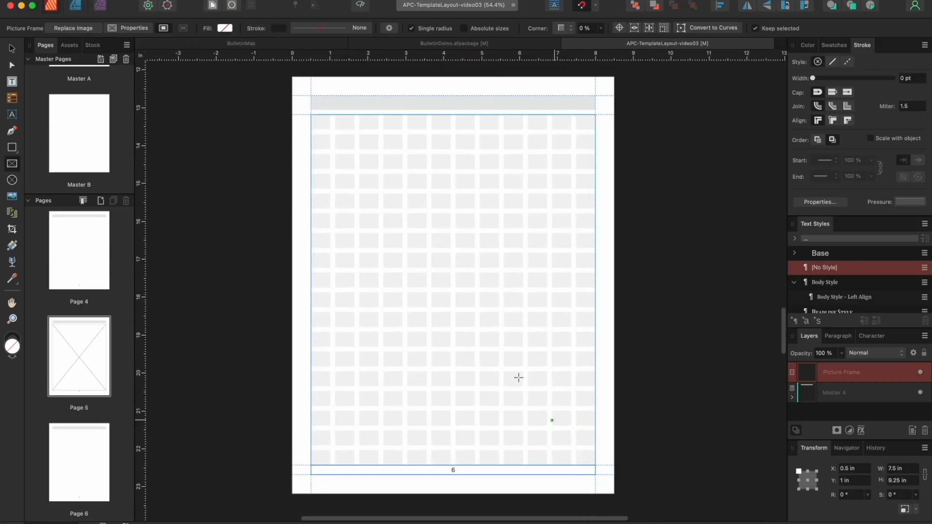
left_click_drag(310, 115, 451, 288)
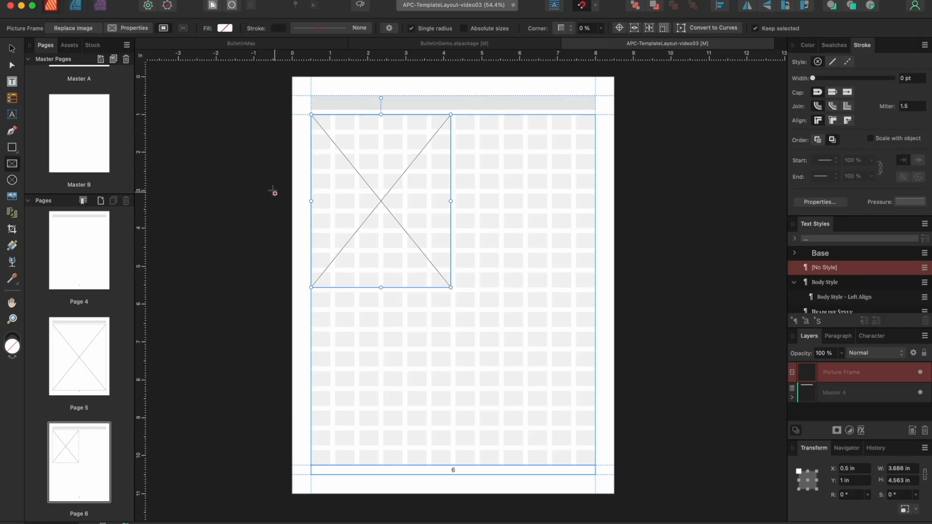
Duplicate Page 6's frame to the right, then duplicate both downward to form a two-by-two grid
left_click(13, 50)
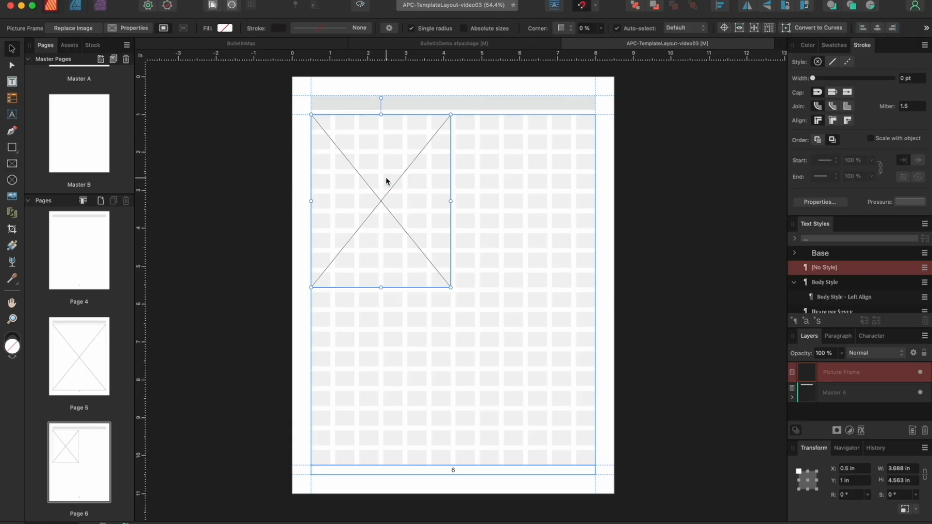
left_click_drag(387, 181, 531, 182)
left_click(403, 181, "shift")
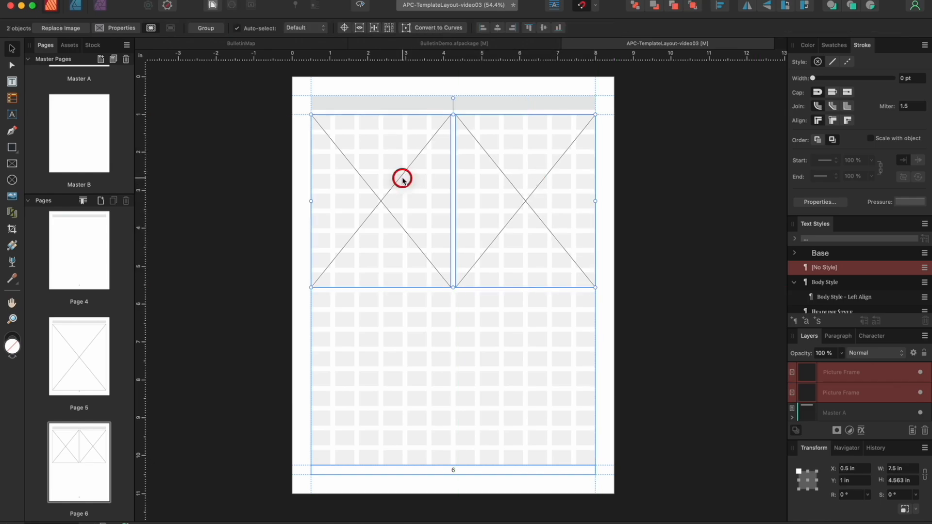
left_click_drag(509, 181, 508, 358)
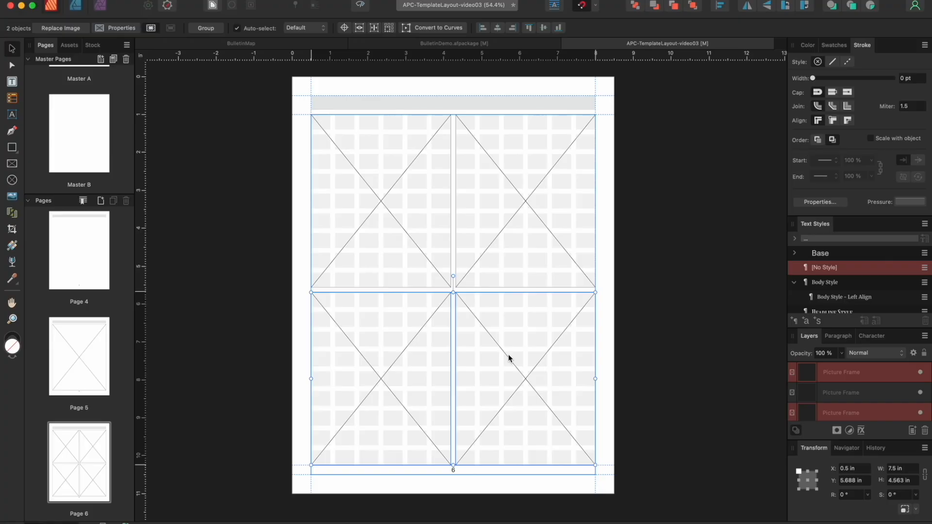
scroll(508, 357, "up", 20)
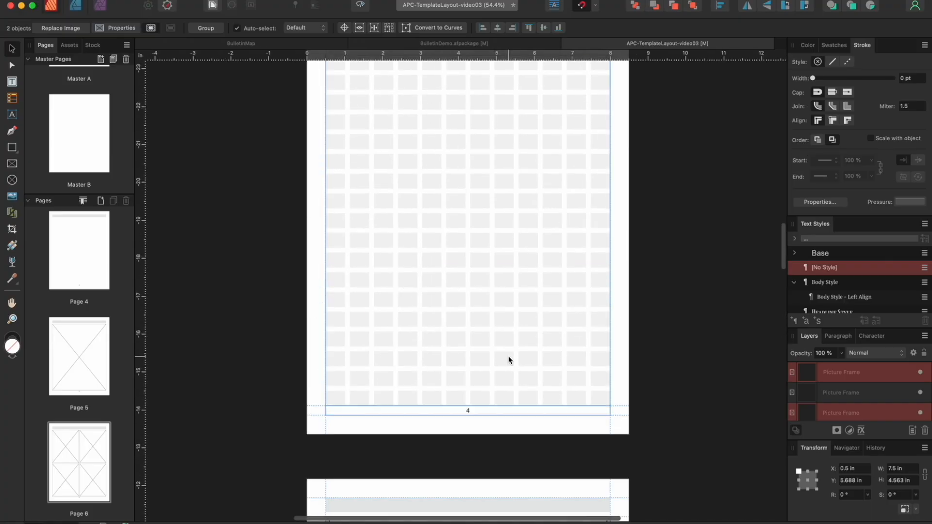
scroll(508, 357, "down", 10)
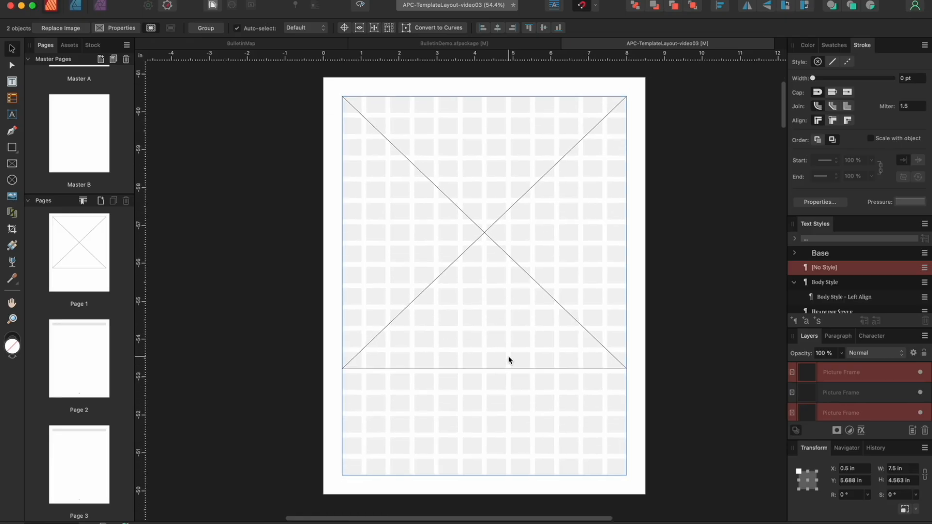
left_click(503, 294)
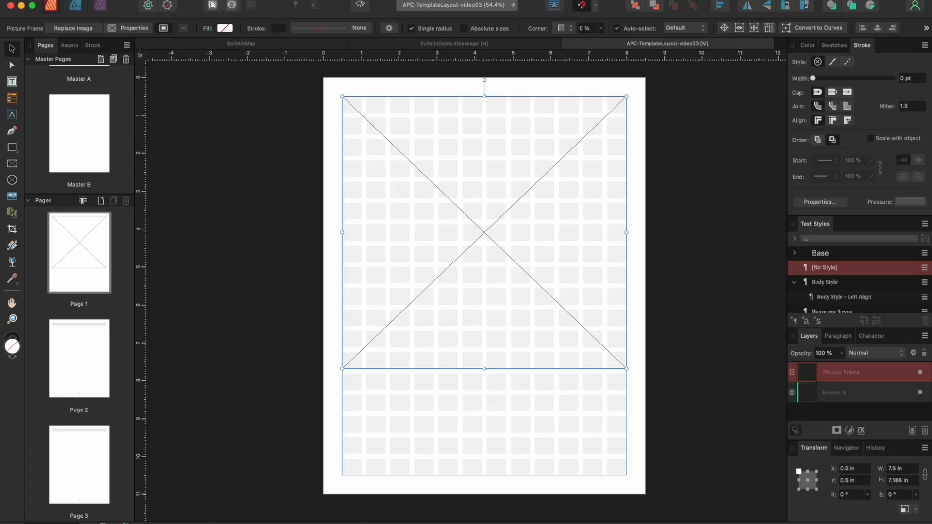
Place the church photo into Page 1's picture frame and shift it down within the frame
left_click(109, 1)
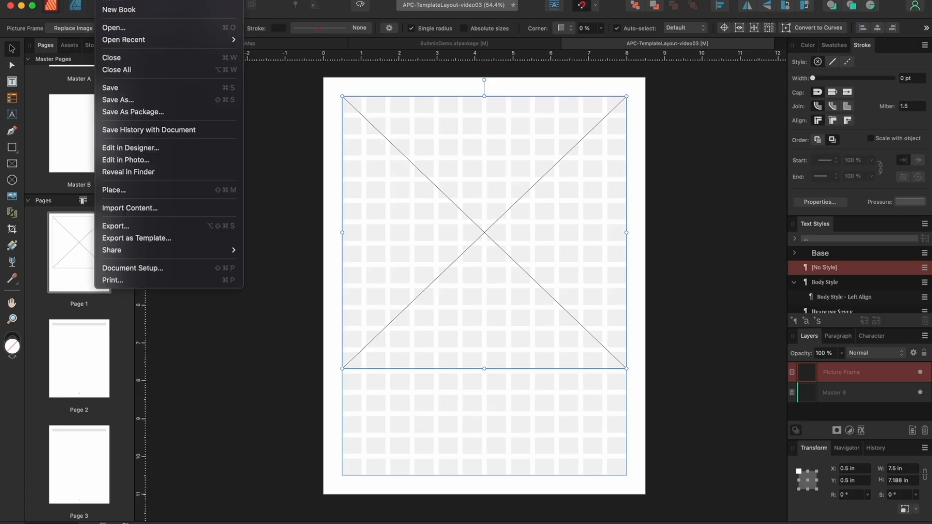
left_click(123, 190)
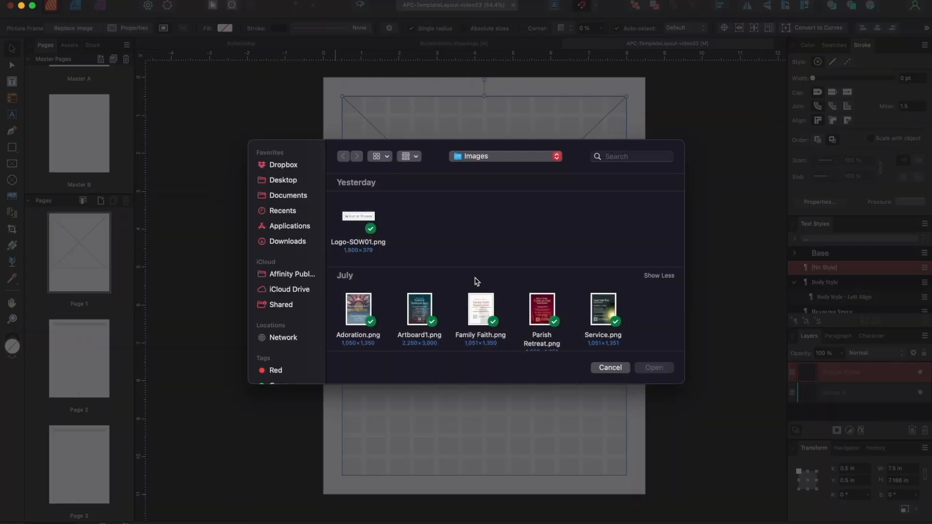
scroll(481, 261, "down", 3)
left_click(418, 306)
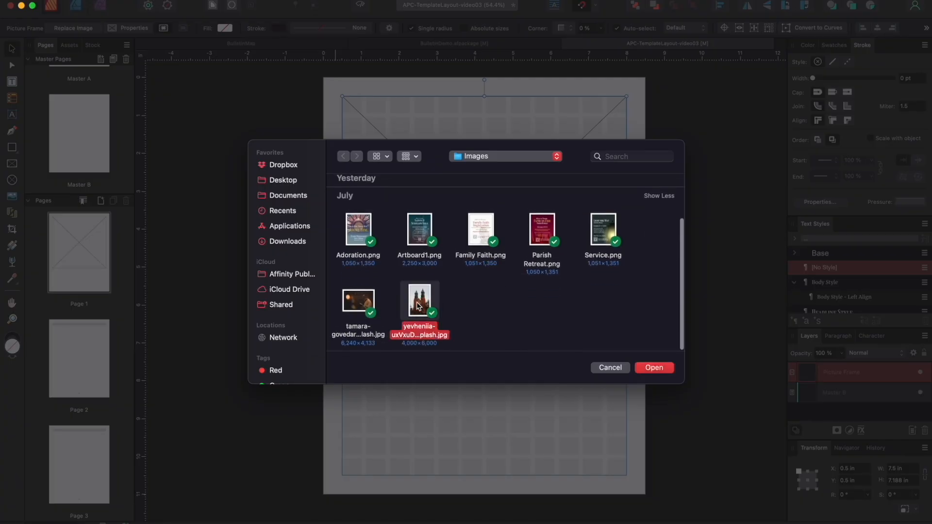
left_click(651, 368)
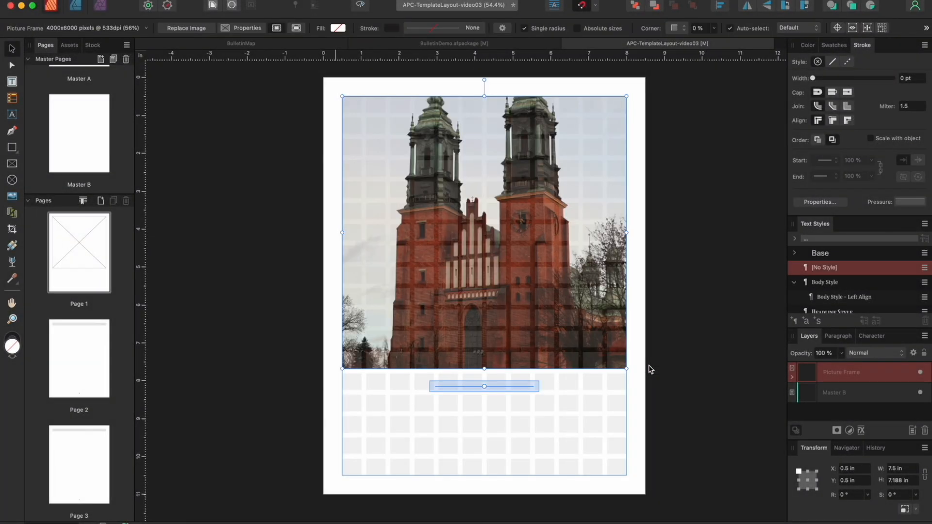
left_click_drag(483, 225, 488, 267)
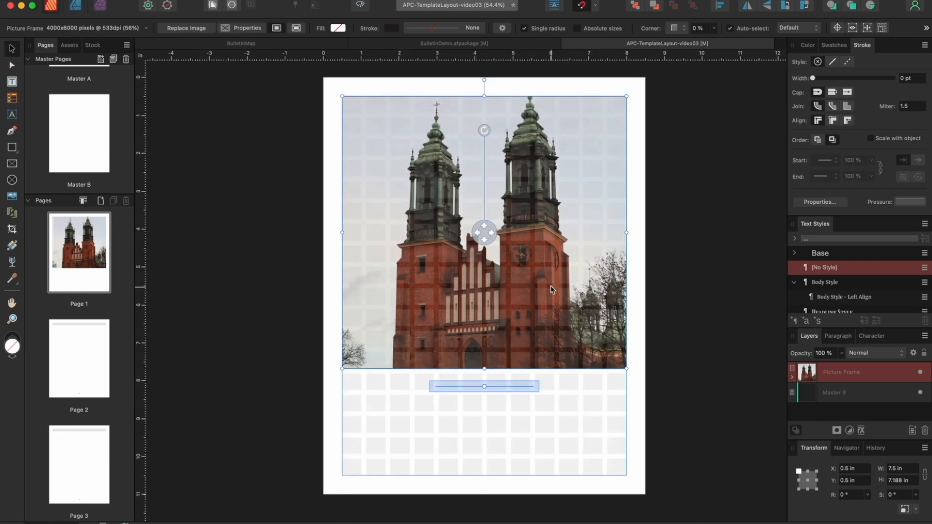
Place Artboard1.png, the Saints & Scholars Gala flyer, into Page 5's full-margin frame
scroll(542, 277, "down", 15)
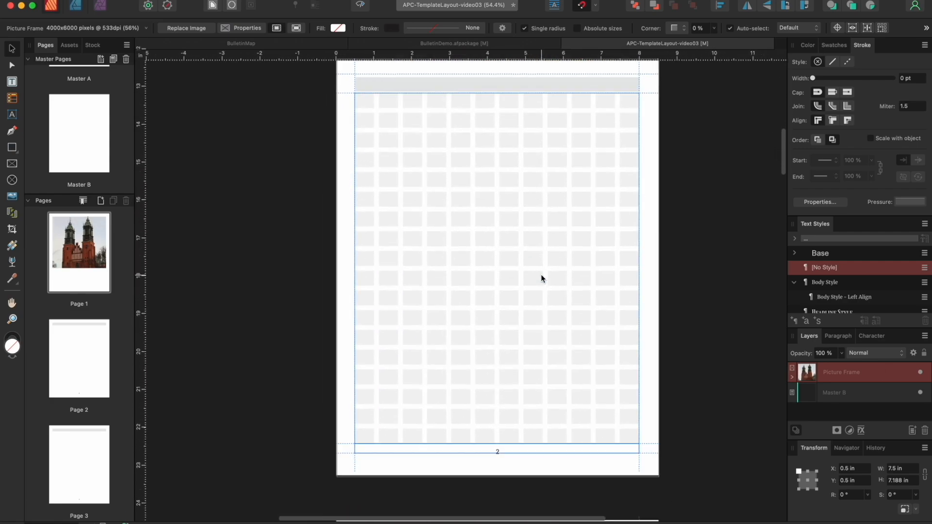
scroll(542, 278, "down", 20)
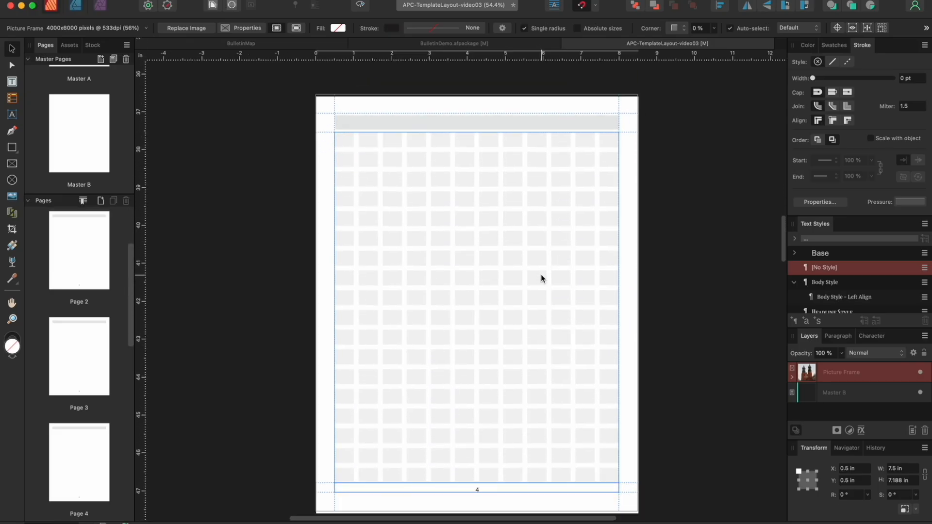
scroll(541, 275, "down", 10)
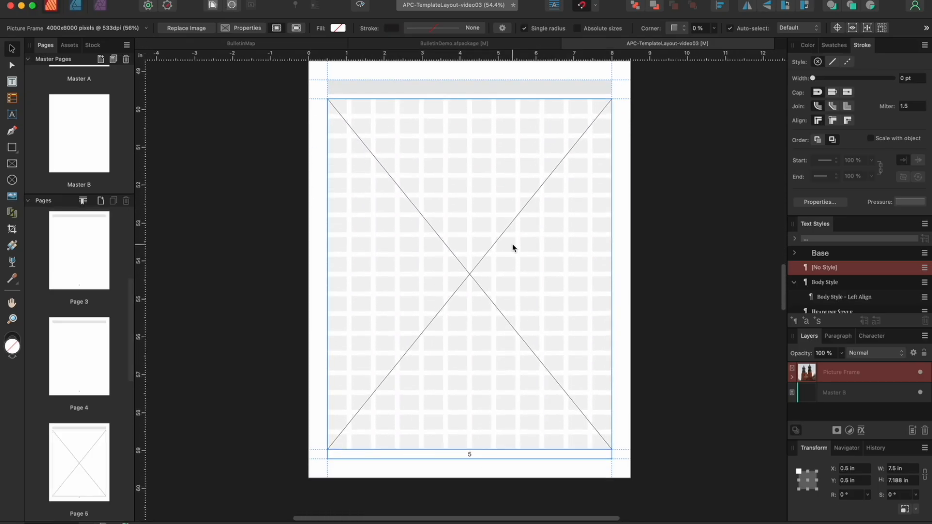
left_click(512, 248)
left_click(106, 0)
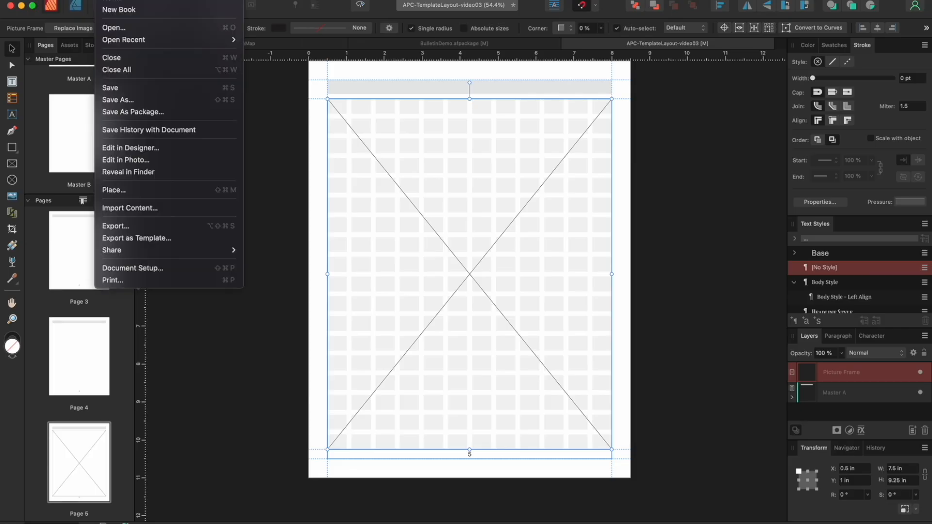
left_click(125, 190)
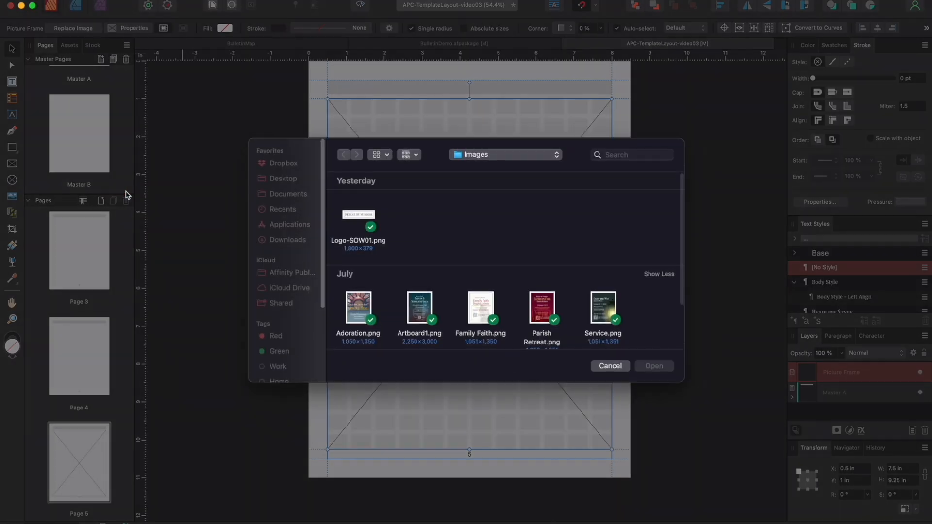
left_click(430, 306)
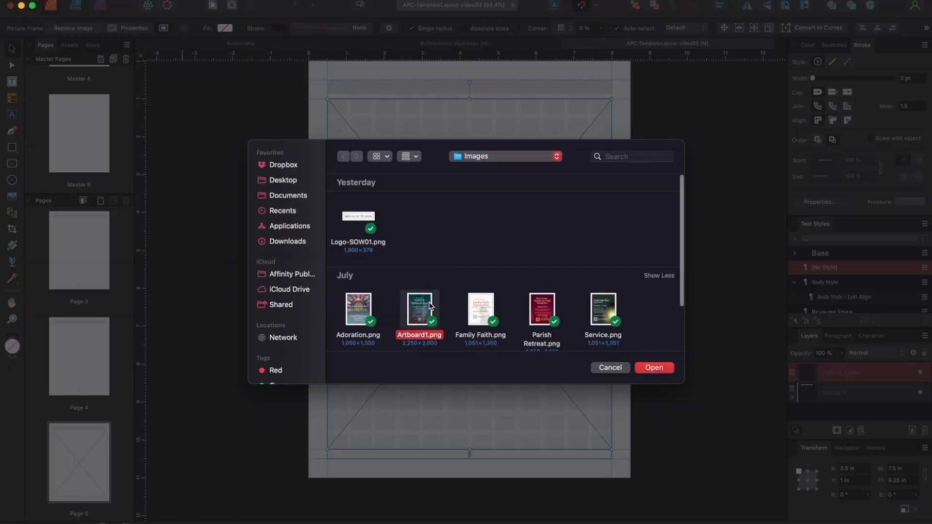
left_click(651, 370)
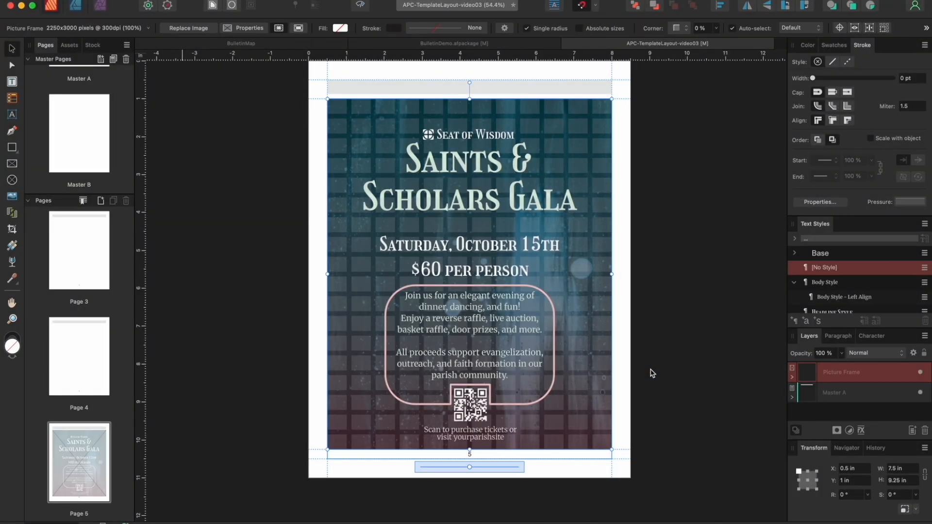
scroll(629, 366, "down", 10)
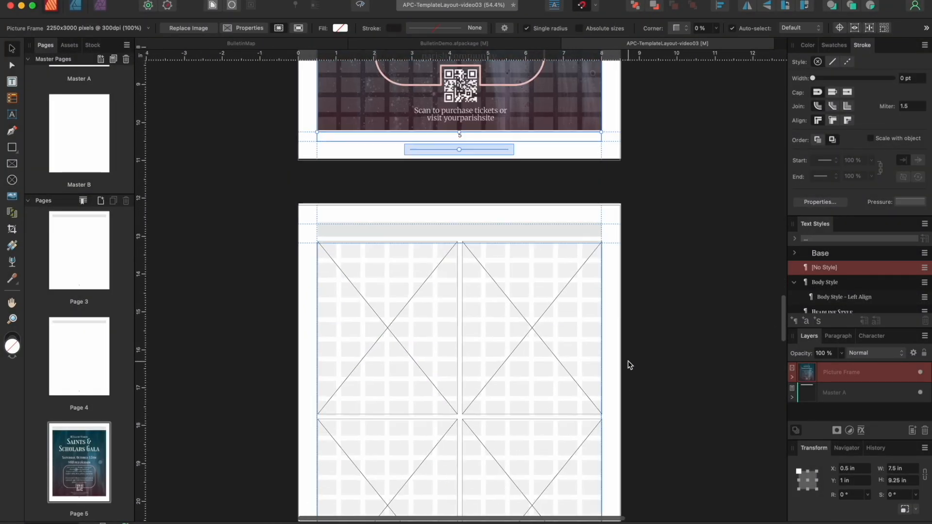
Place Adoration.png and Family Faith.png into Page 6's top-left and top-right frames
left_click(375, 174)
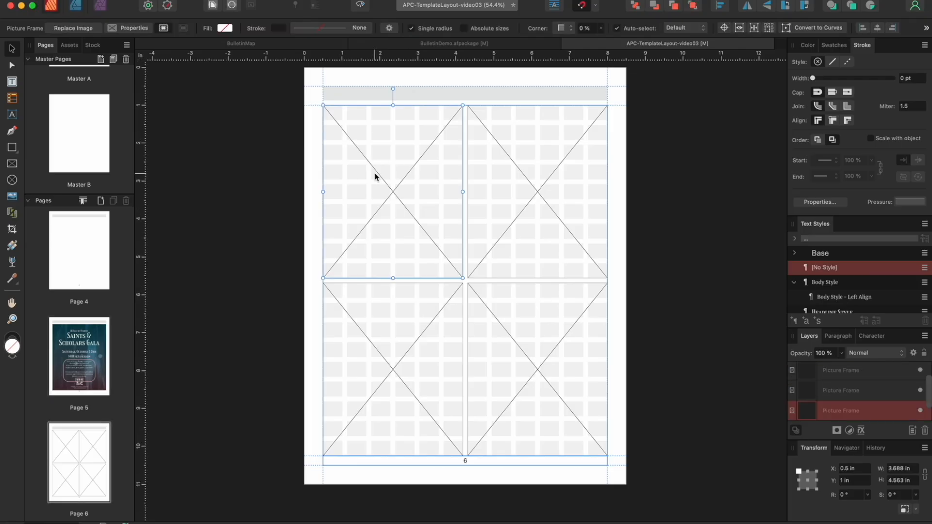
left_click(102, 6)
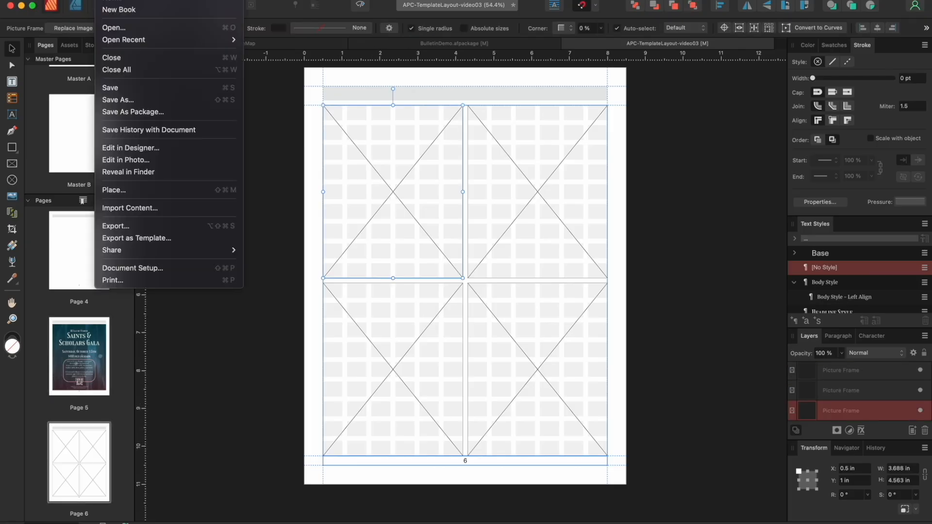
left_click(121, 190)
left_click(358, 311)
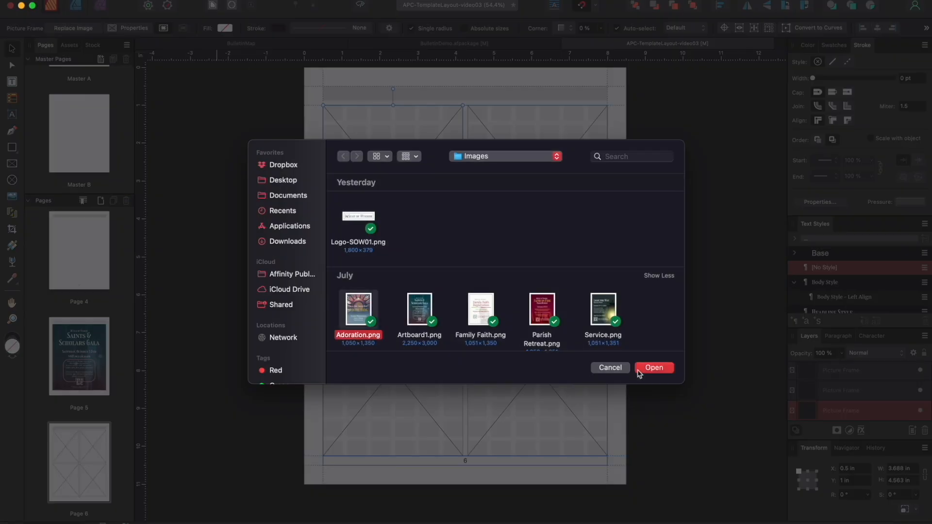
left_click(641, 370)
left_click(547, 200)
left_click(102, 6)
left_click(118, 189)
left_click(483, 312)
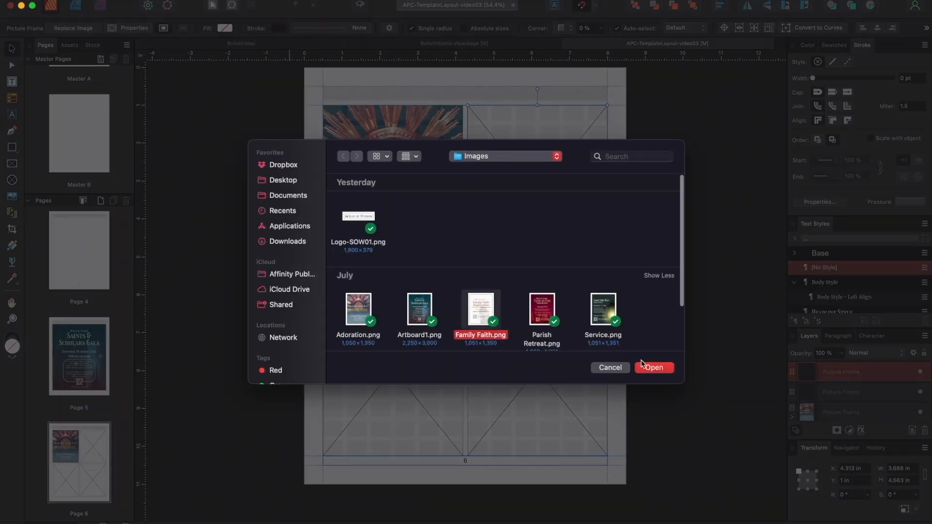
left_click(653, 368)
Place Parish Retreat.png and Service.png into Page 6's bottom-left and bottom-right frames
left_click(427, 363)
left_click(112, 6)
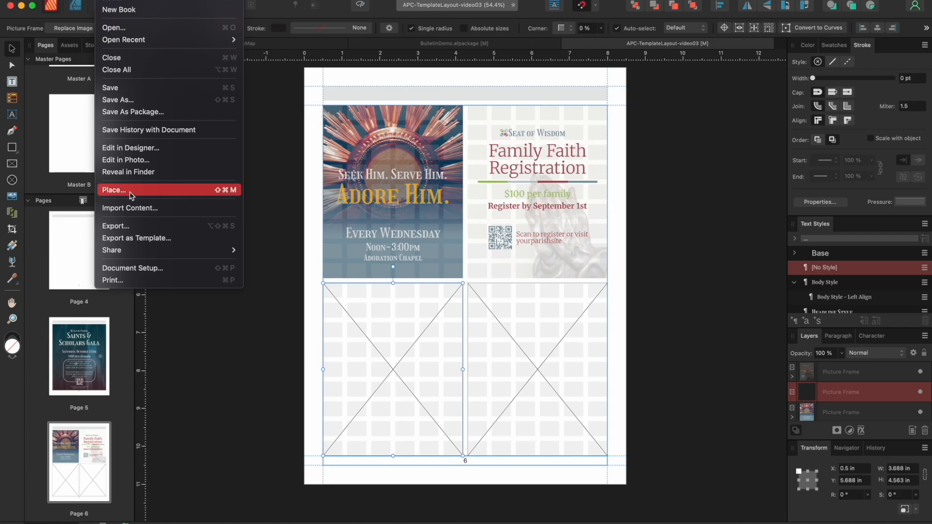
left_click(136, 192)
left_click(542, 313)
left_click(659, 369)
left_click(567, 346)
left_click(112, 6)
left_click(136, 192)
left_click(595, 306)
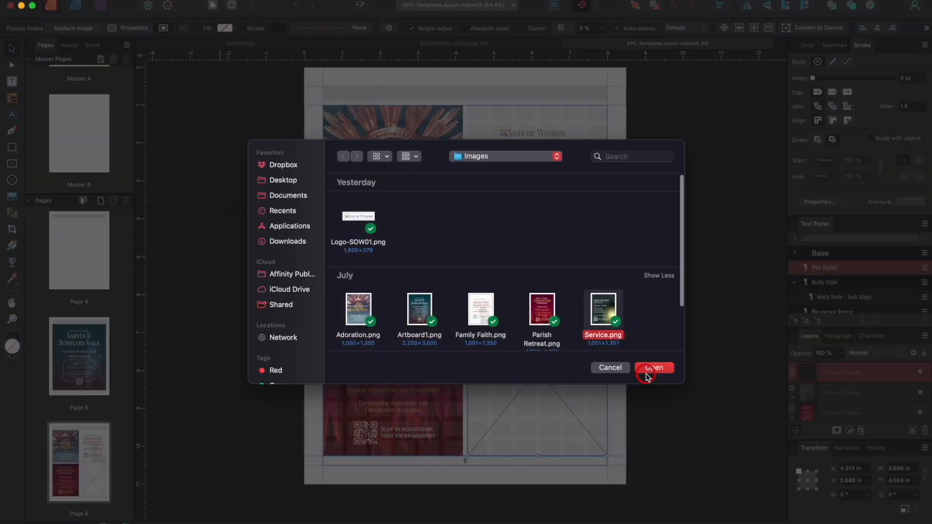
left_click(650, 370)
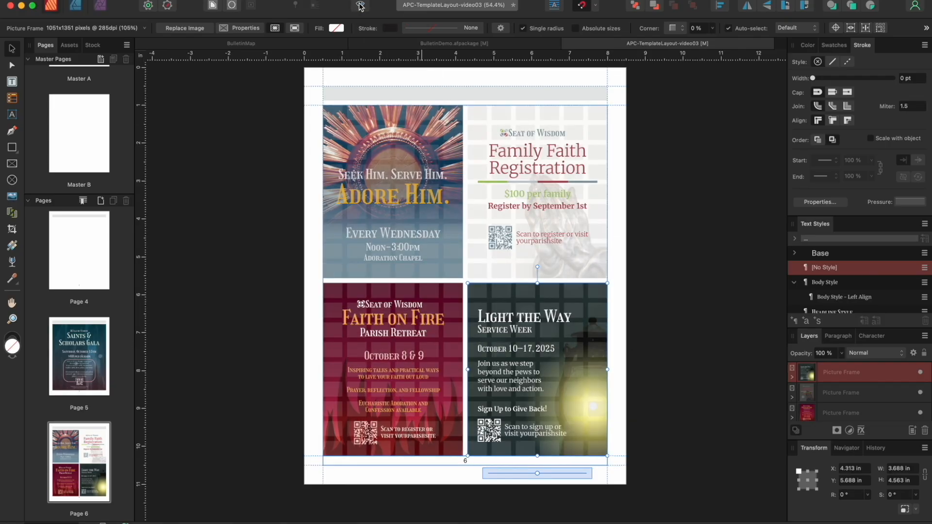
scroll(101, 274, "up", 6)
Draw a 4.958 × 1 in picture frame on Page 1 just below the church photo
double_click(89, 248)
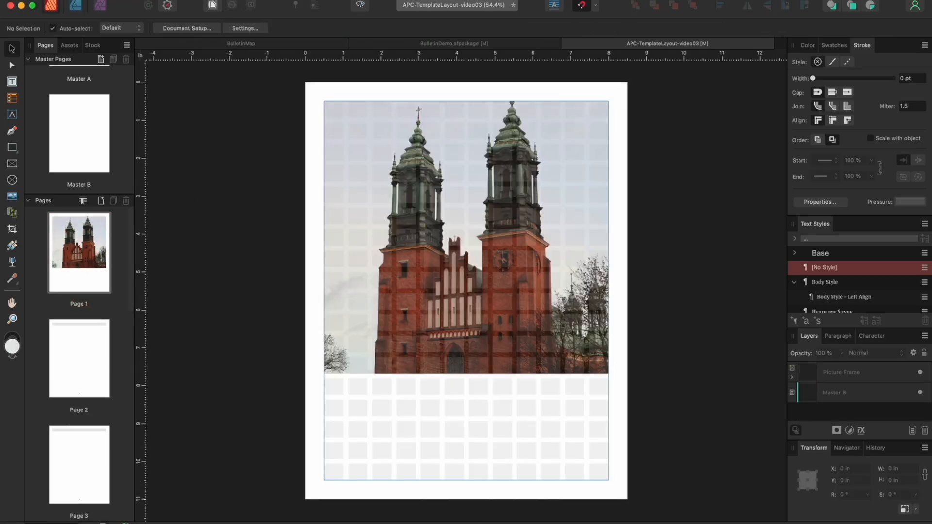
left_click(12, 164)
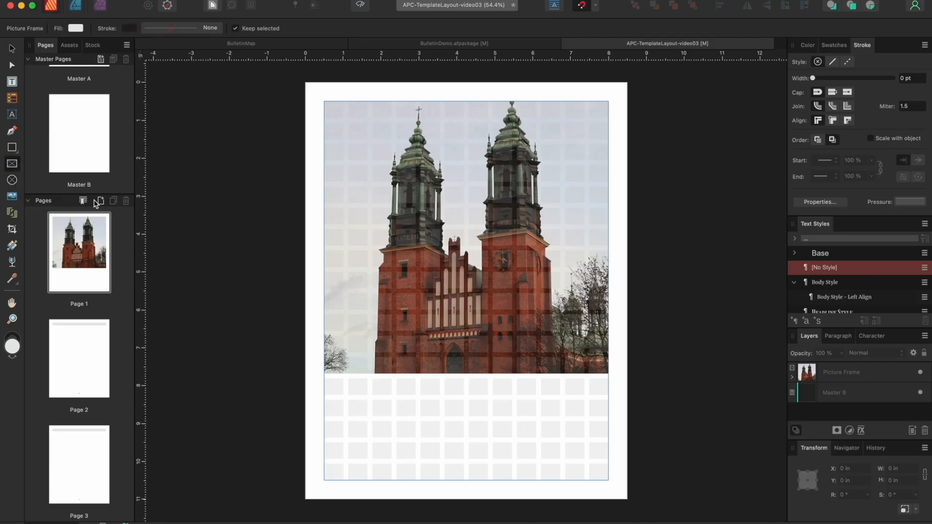
left_click(372, 380)
left_click_drag(372, 381, 559, 416)
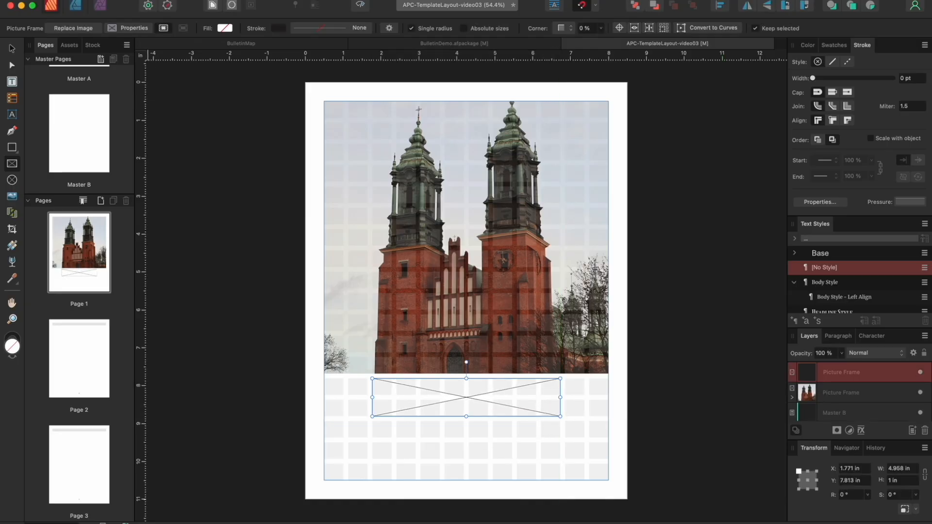
Place Logo-SOW01.png, the Seat of Wisdom logo, into the new frame
left_click(121, 7)
left_click(115, 190)
left_click(358, 215)
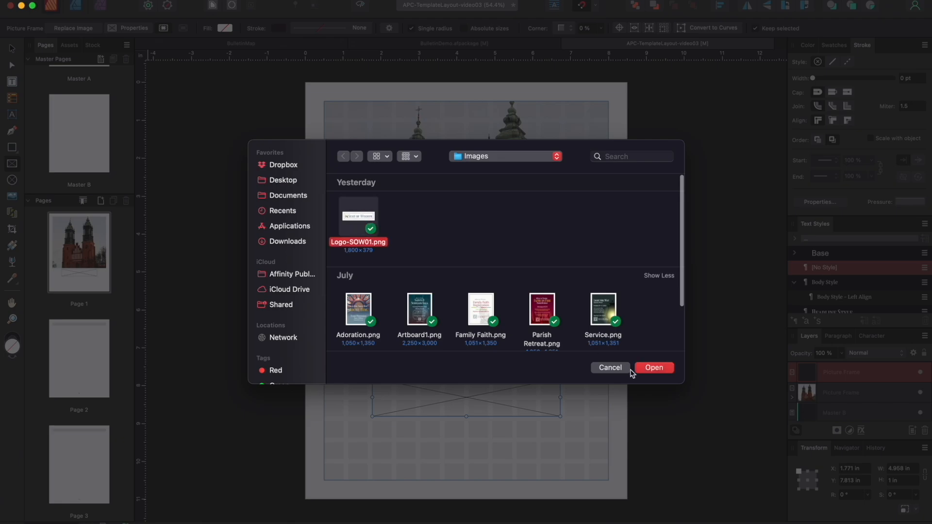
left_click(647, 370)
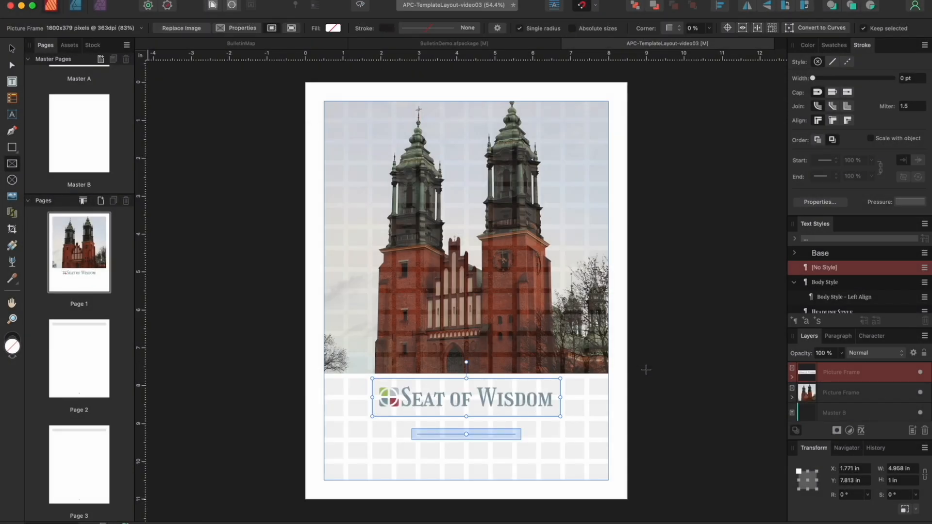
key("Escape")
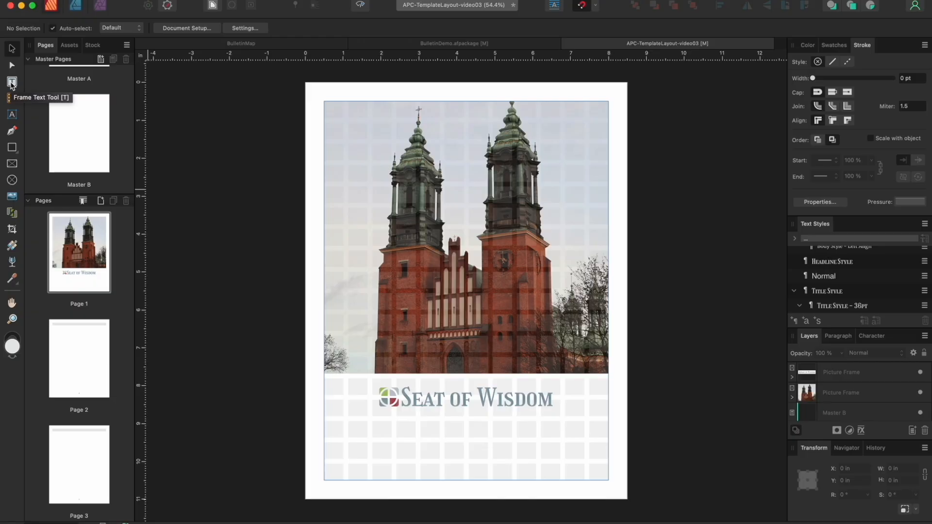
Draw two side-by-side text frames under the logo and a wide text frame across the church photo
left_click(11, 81)
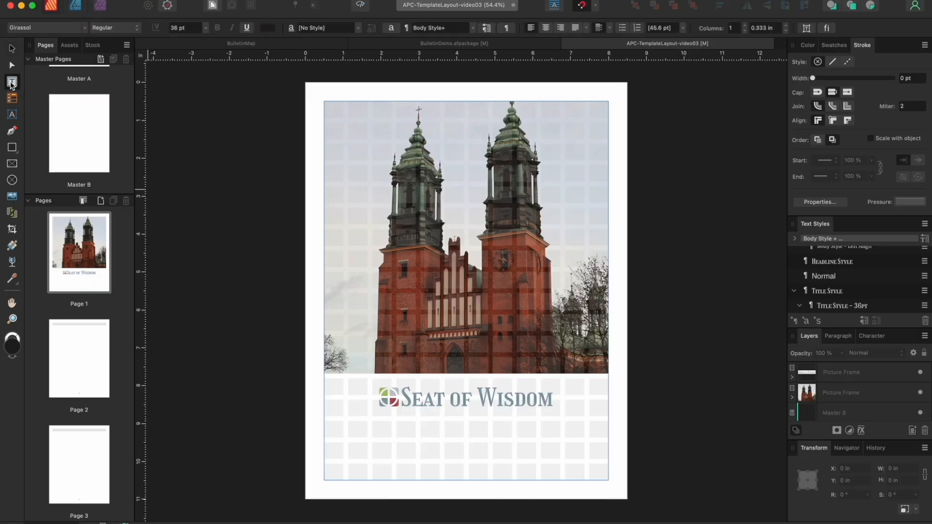
left_click(323, 422)
left_click_drag(323, 422, 462, 478)
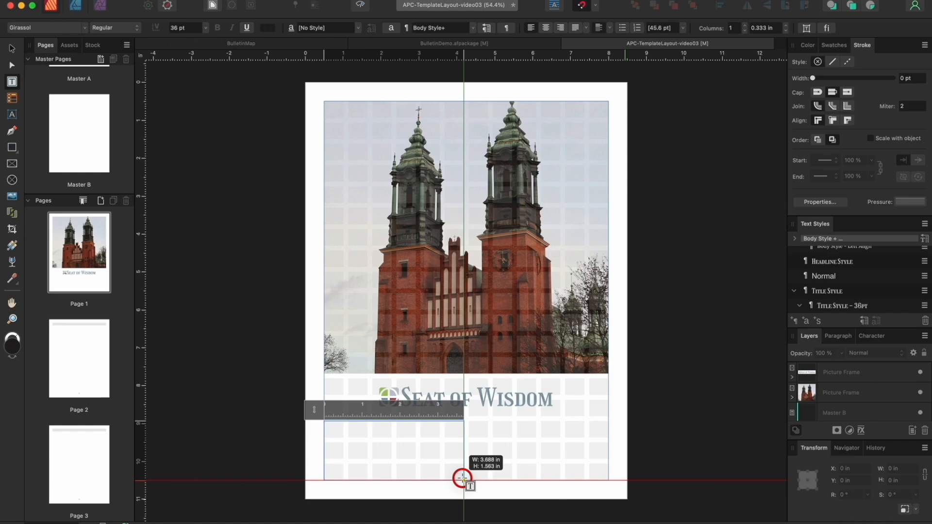
left_click_drag(462, 479, 463, 479)
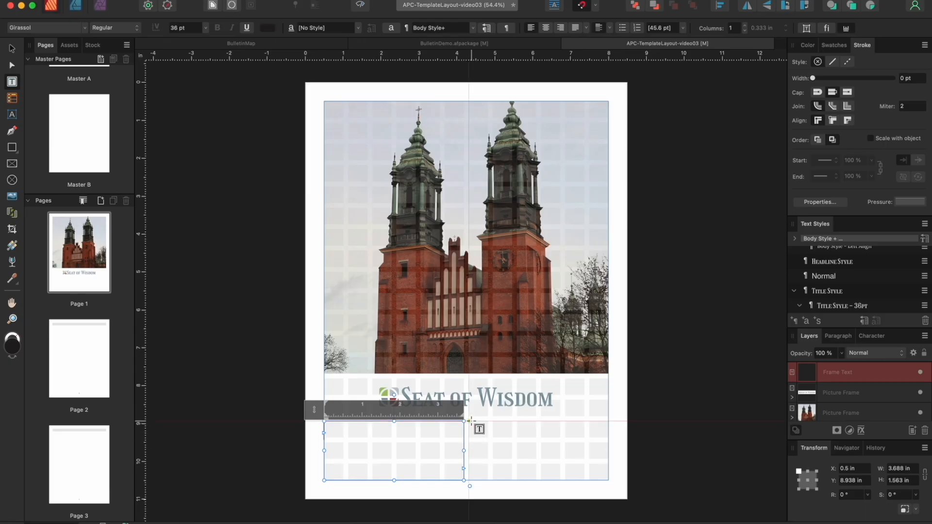
left_click_drag(492, 421, 609, 482)
left_click(475, 447)
left_click_drag(348, 271, 560, 311)
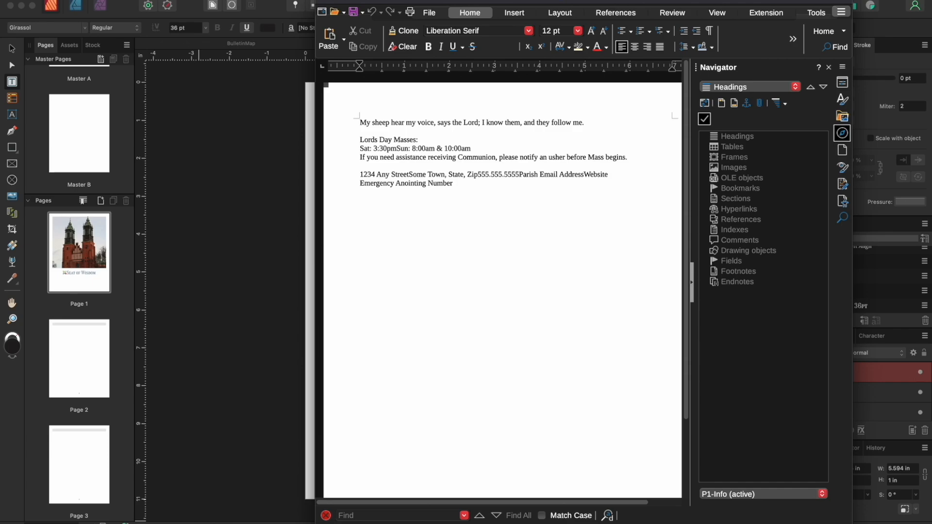
Copy the 'My sheep hear my voice' line from Writer into the text frame over the photo
left_click_drag(359, 124, 594, 121)
left_click(158, 5)
left_click(115, 50)
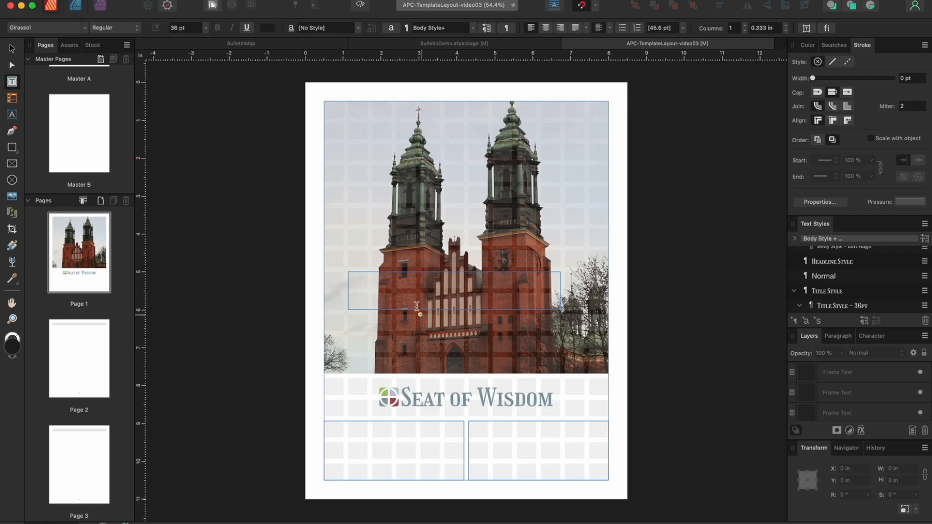
left_click(417, 306)
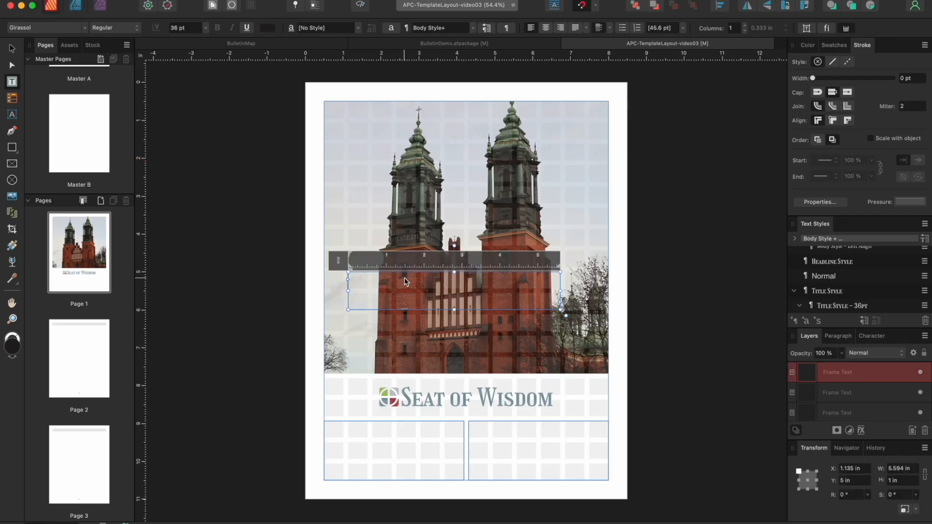
left_click(146, 3)
left_click(146, 51)
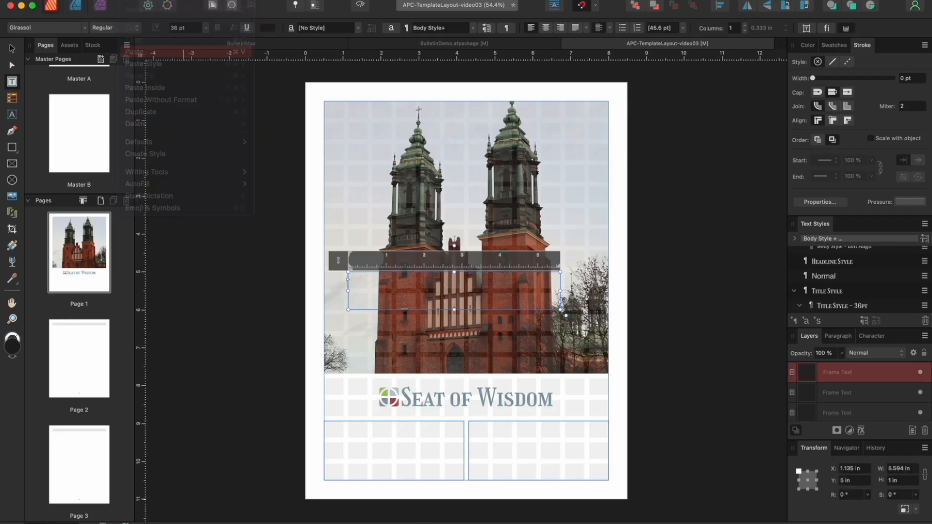
Paste the three Lords Day Masses lines into the bottom-left text frame
left_click(219, 523)
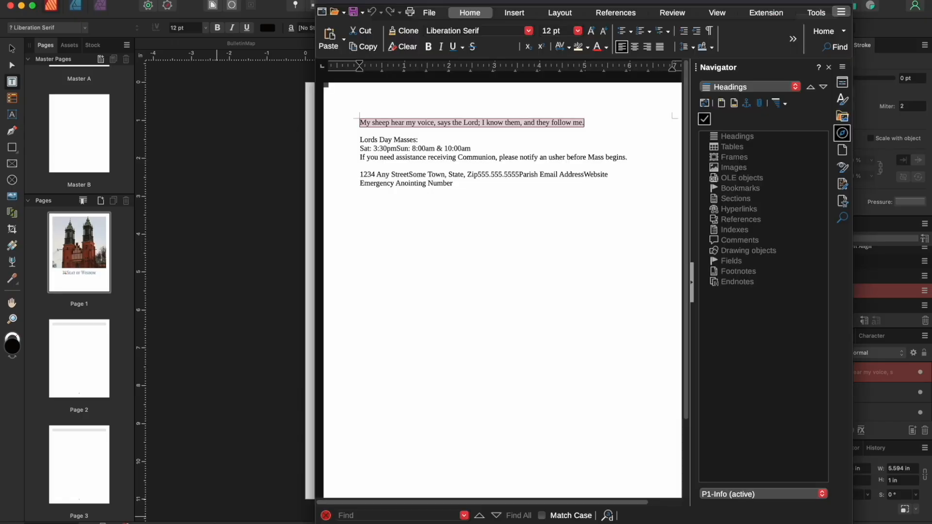
left_click_drag(359, 141, 640, 166)
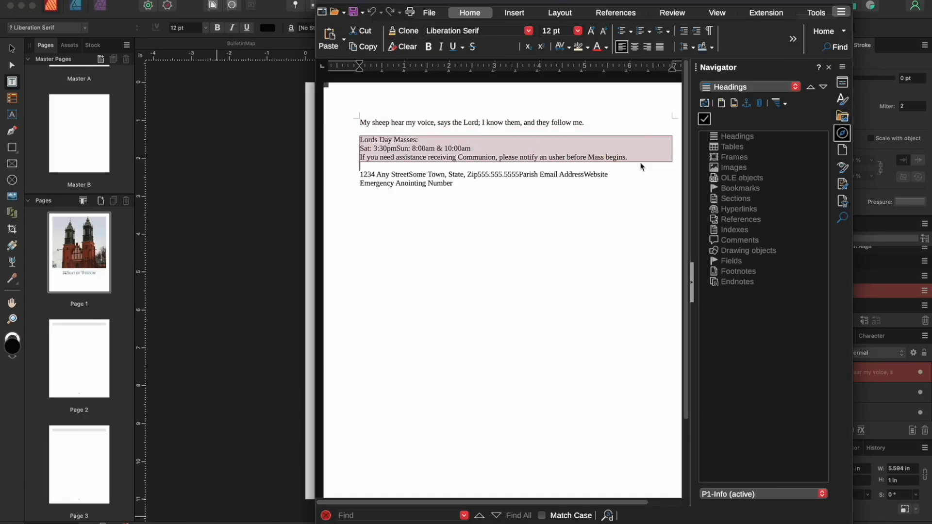
left_click(301, 279)
left_click(372, 440)
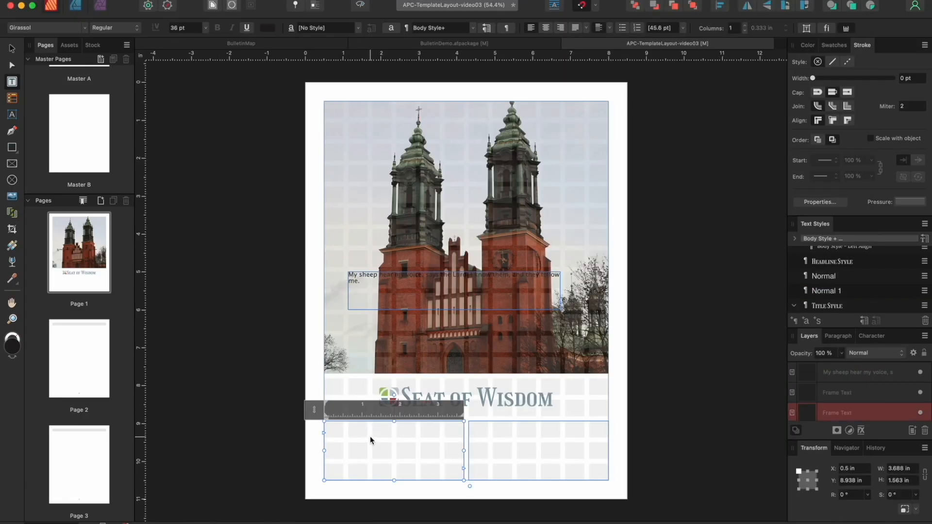
left_click(135, 1)
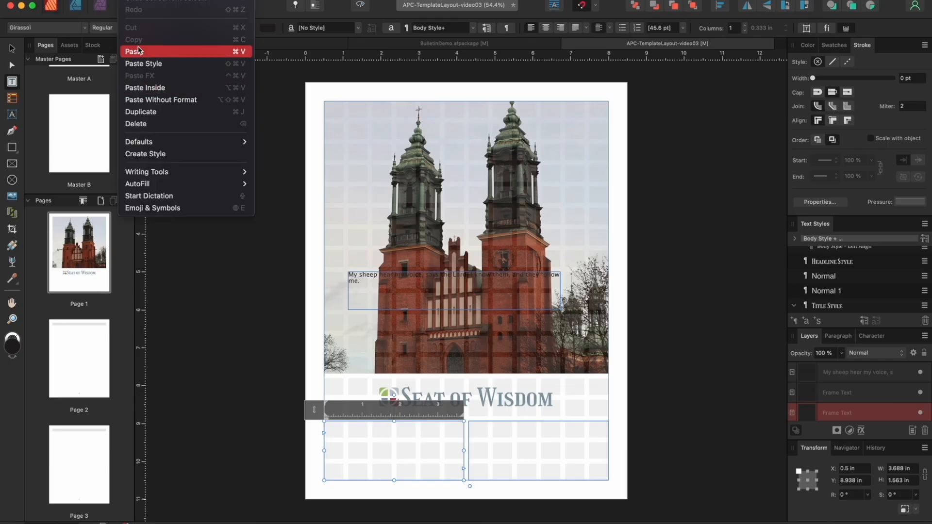
left_click(139, 47)
Copy the parish address and contact lines into the bottom-right text frame
left_click(203, 523)
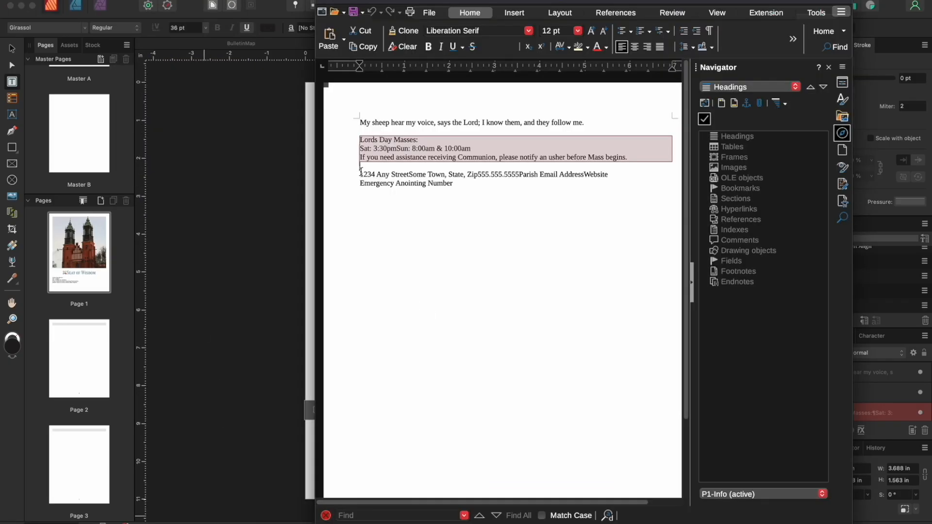
left_click_drag(361, 171, 458, 183)
left_click(135, 1)
left_click(138, 50)
key("super+Tab")
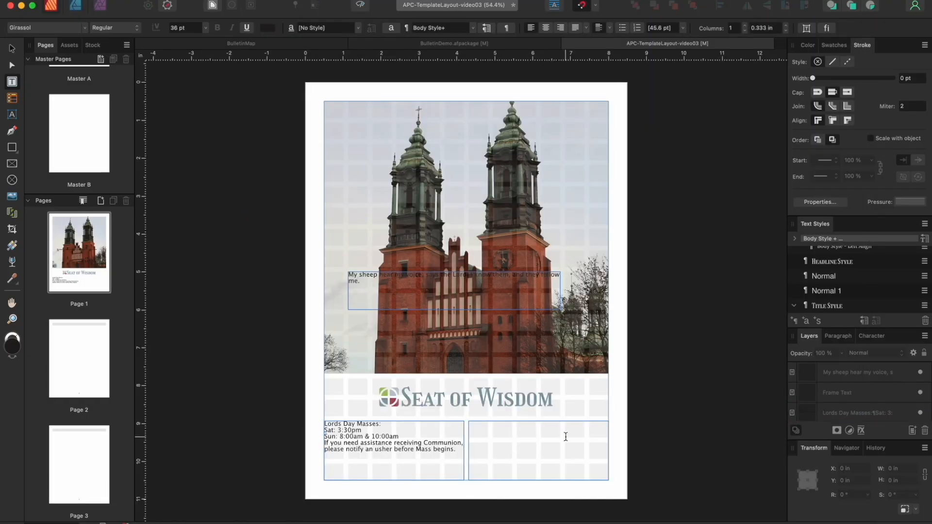
left_click(542, 425)
left_click(135, 0)
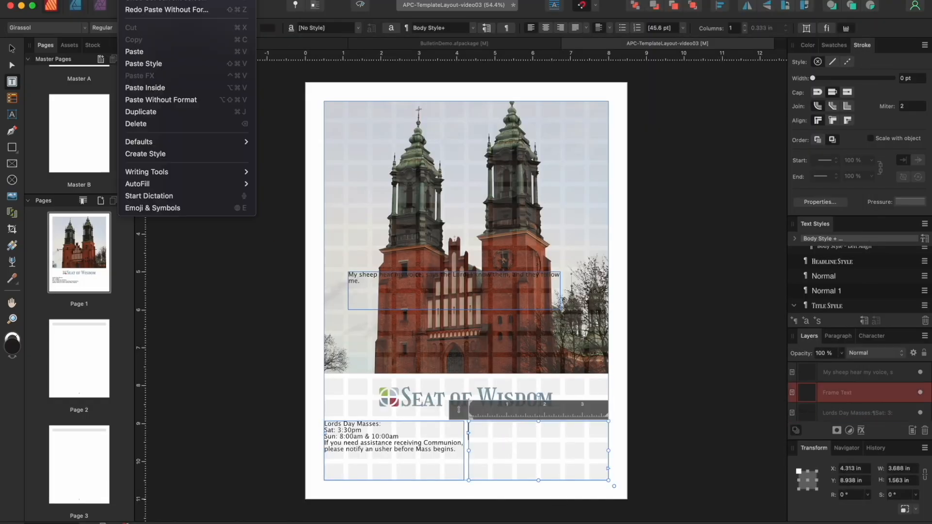
left_click(147, 52)
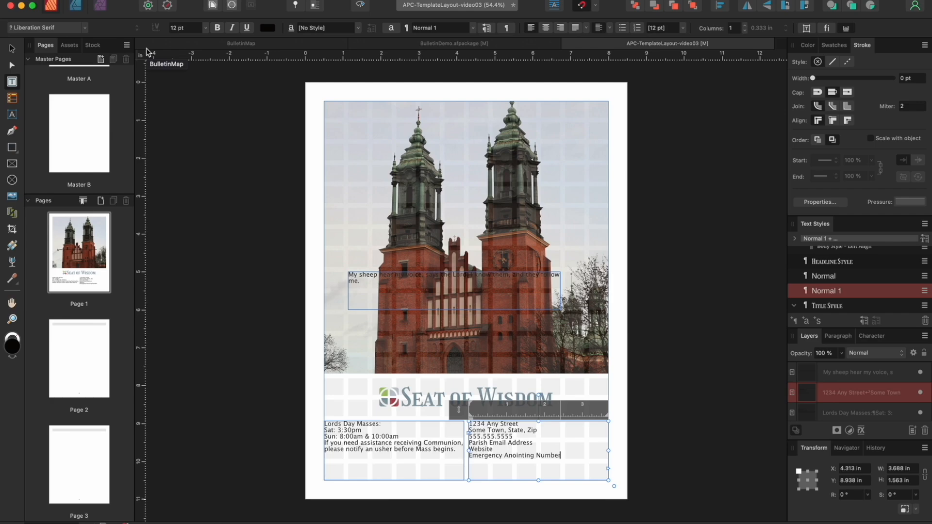
left_click(12, 48)
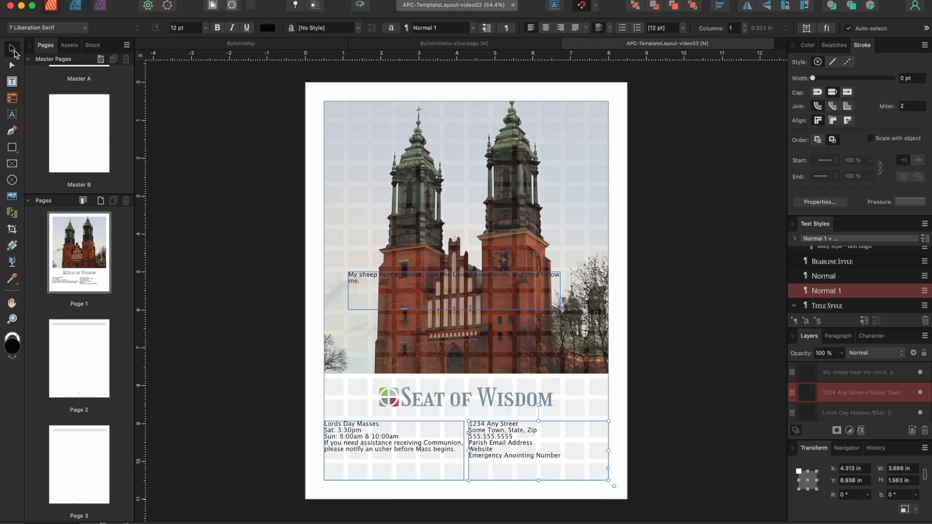
Apply Title Style at 48 pt to the 'My sheep hear my voice' verse
left_click(458, 286)
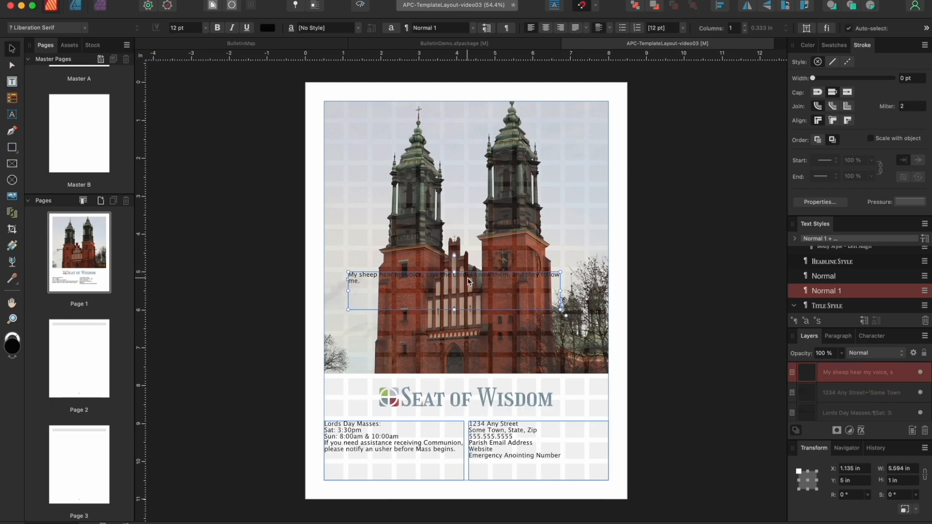
left_click(834, 306)
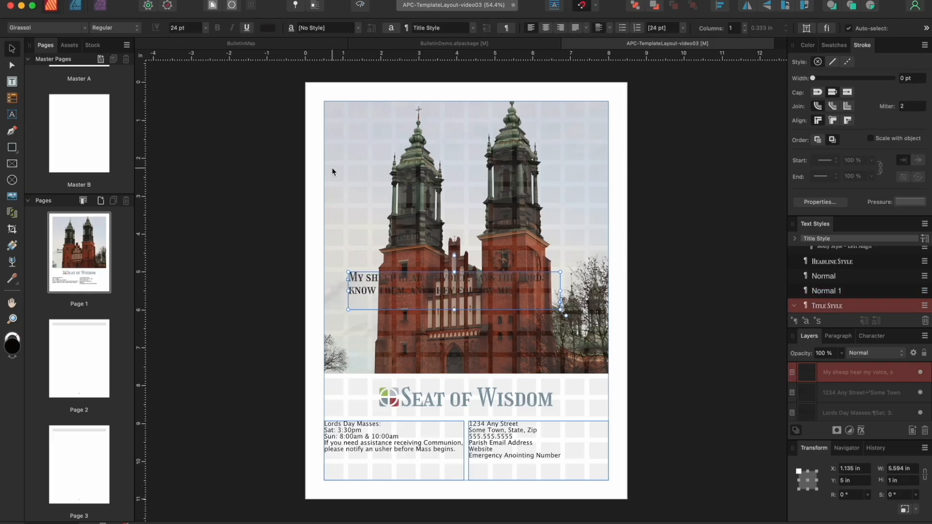
left_click(206, 28)
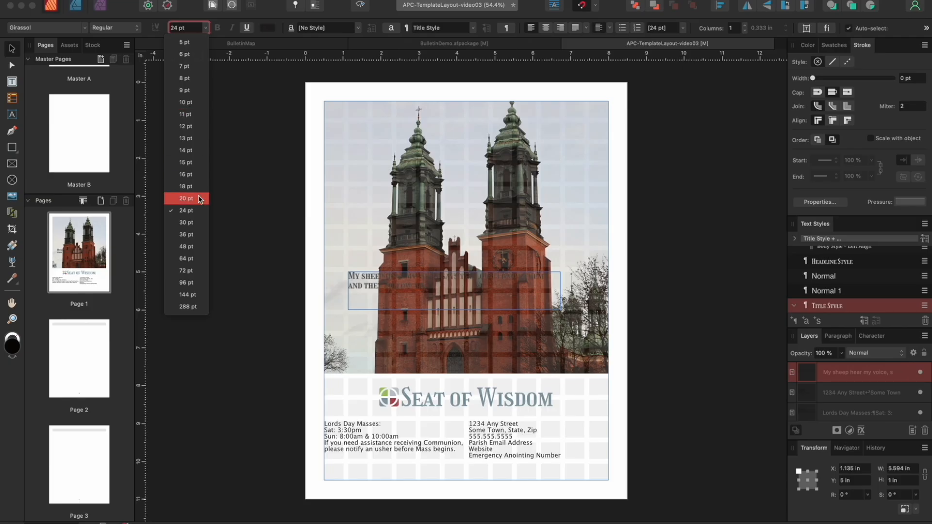
left_click(193, 246)
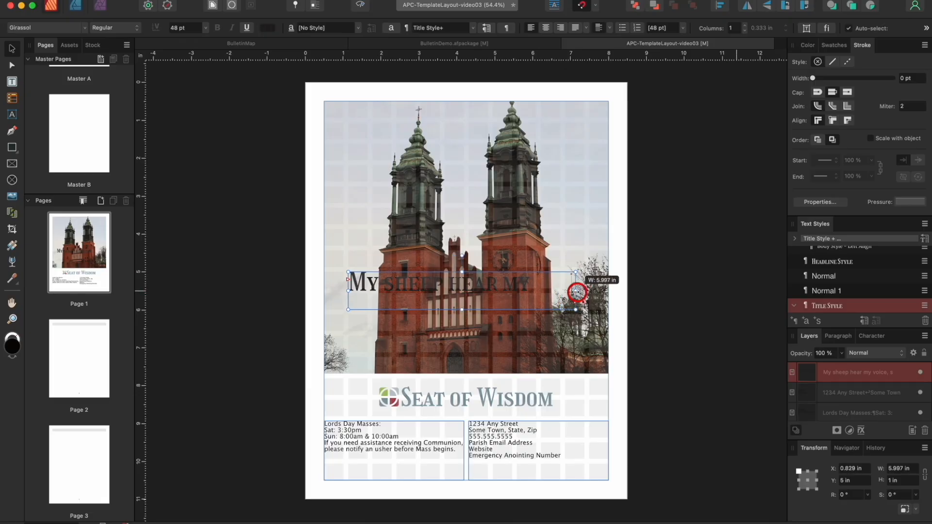
Centre the verse and enlarge its frame to fit three lines, about 6.229 in wide
left_click_drag(454, 309, 455, 353)
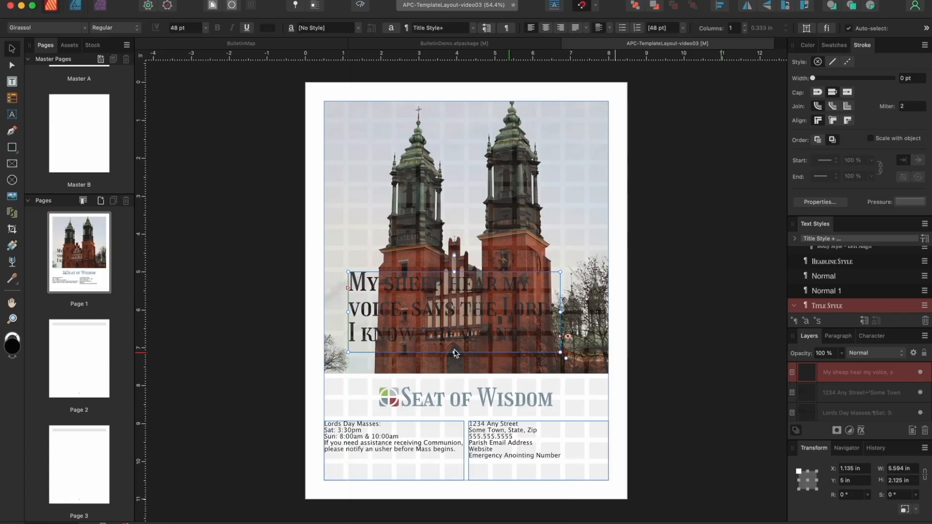
left_click(547, 29)
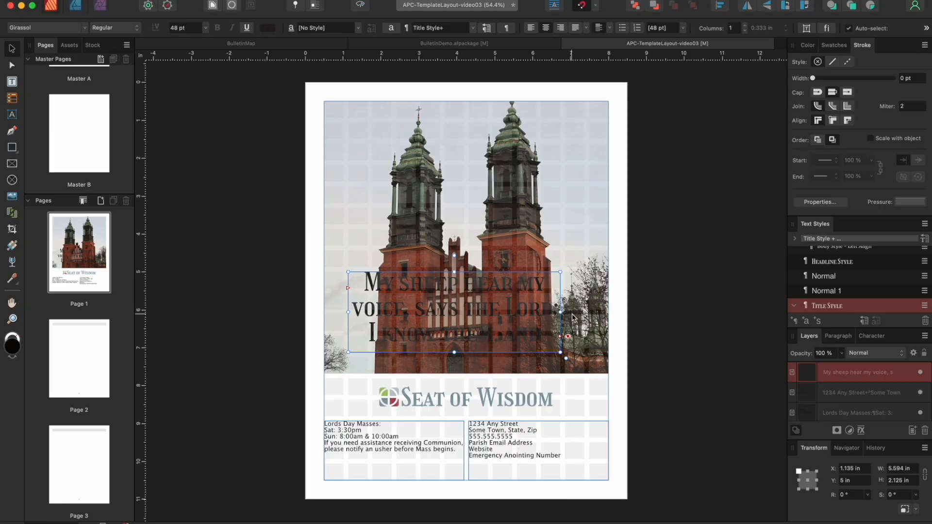
left_click_drag(348, 312, 366, 310)
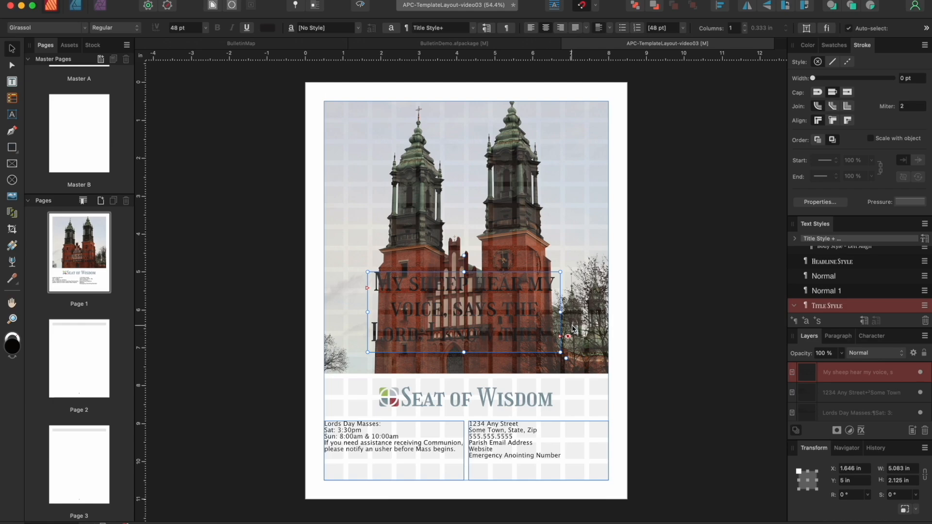
left_click_drag(565, 314, 585, 315)
left_click_drag(368, 312, 349, 311)
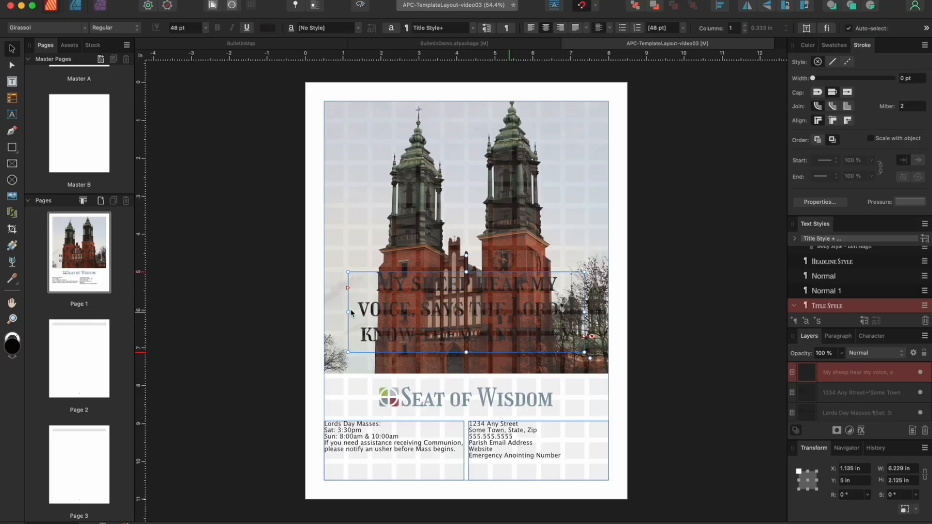
Make the verse text white using the white swatch
left_click(809, 47)
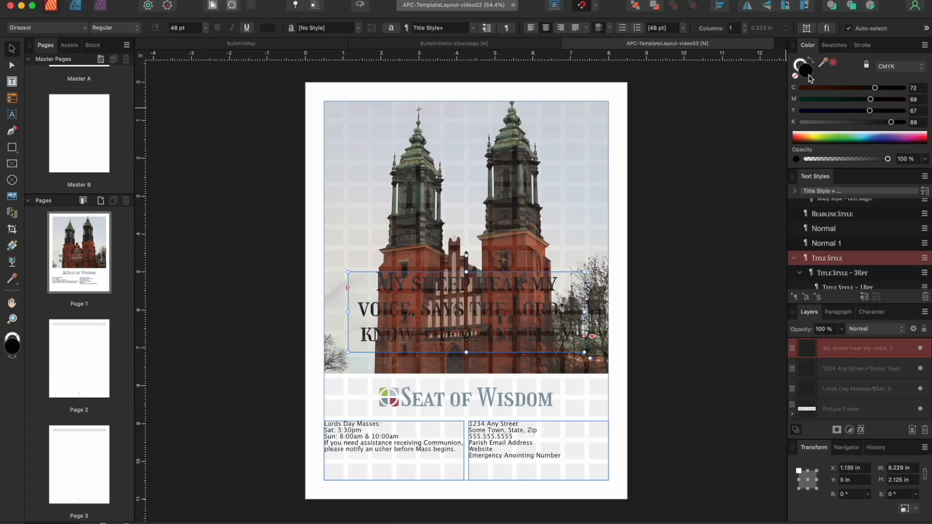
left_click(835, 45)
left_click(820, 92)
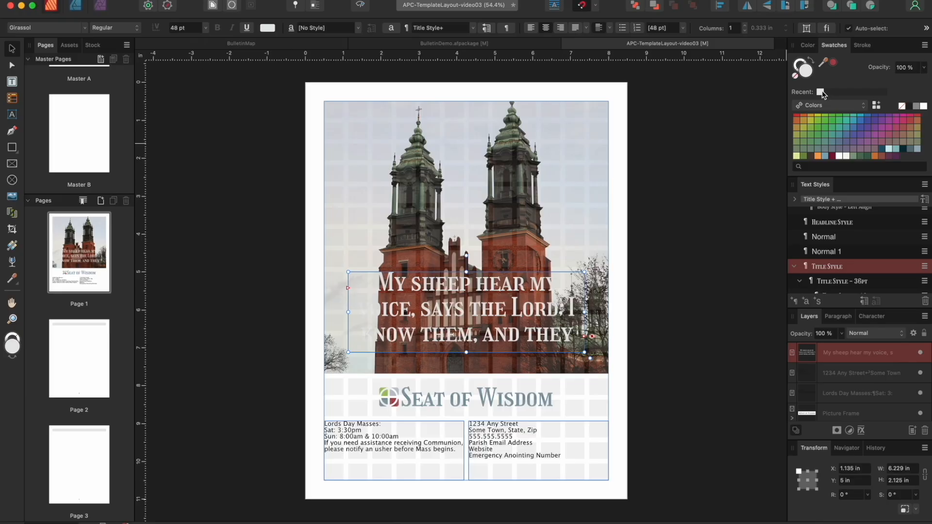
left_click(393, 455)
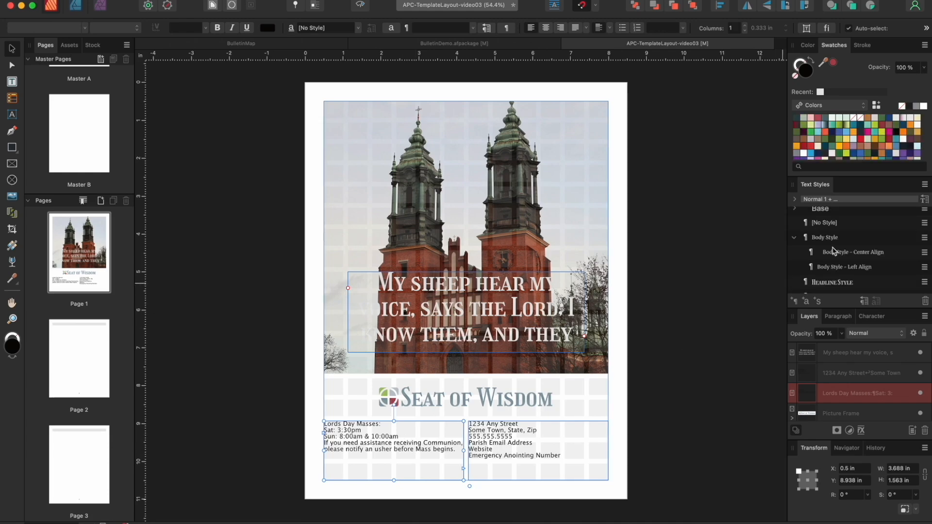
Apply Body Style - Center Align to both the Mass times and address frames
left_click(852, 254)
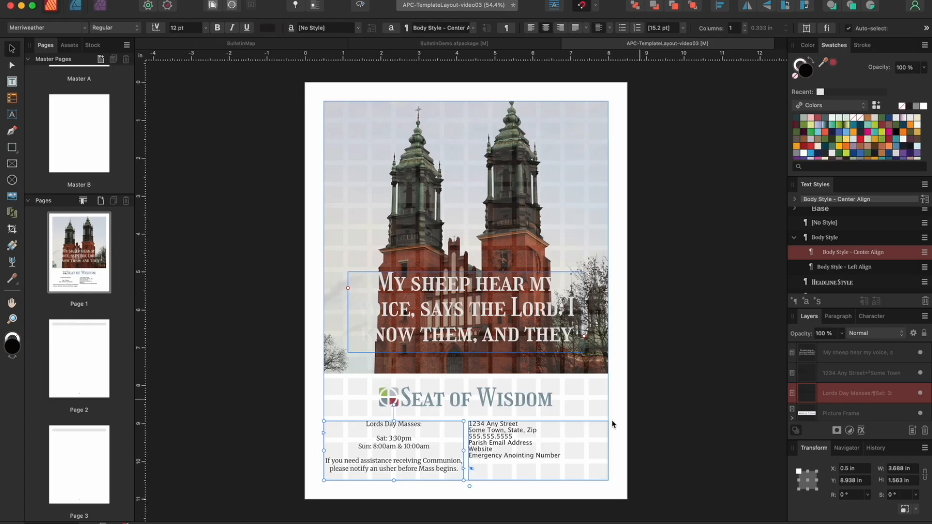
left_click(534, 444)
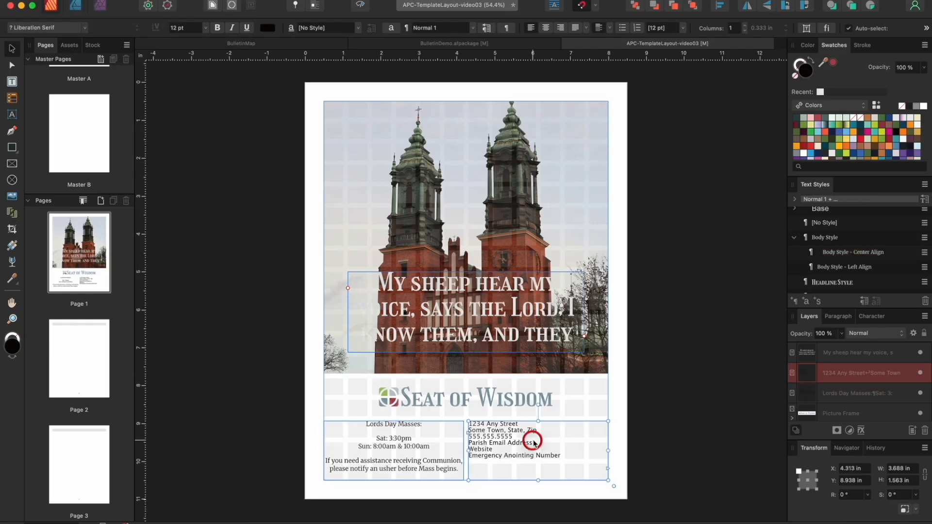
left_click(874, 252)
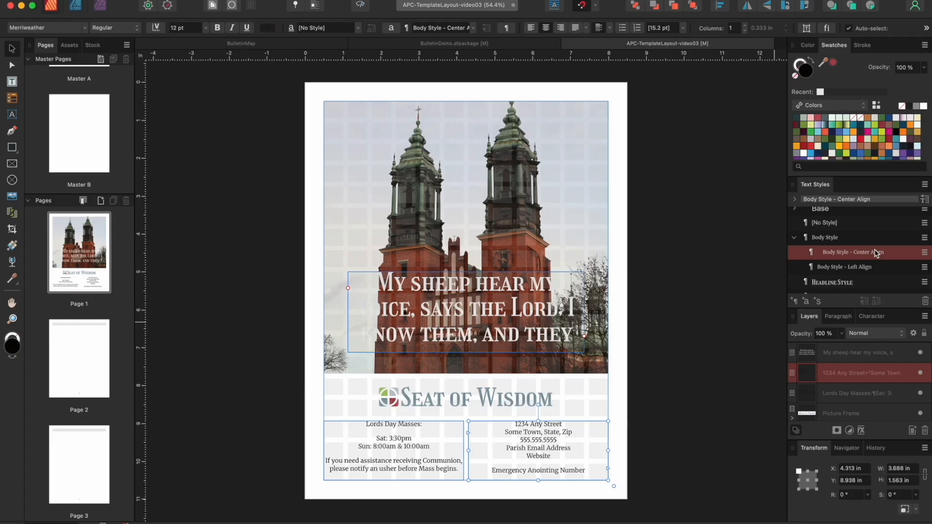
Draw two short heading frames and two tall column frames on page 2
scroll(699, 325, "down", 5)
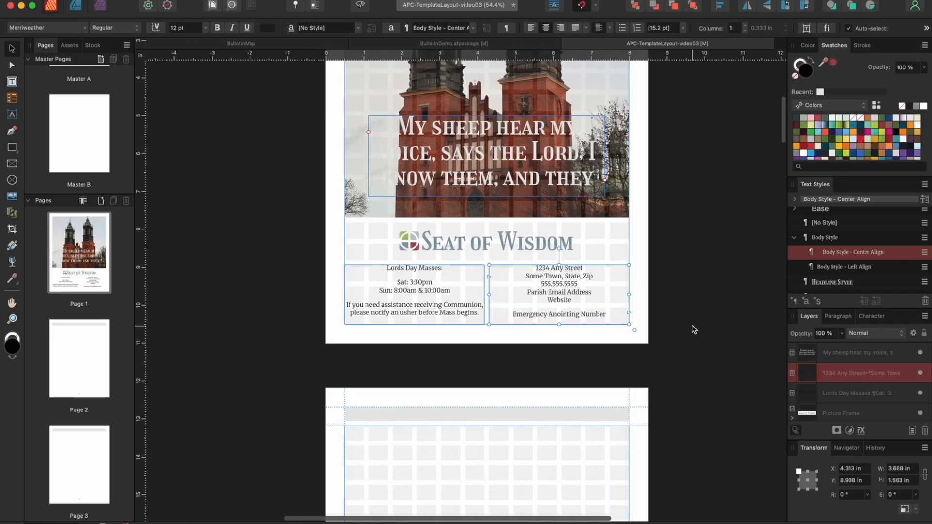
scroll(694, 330, "down", 5)
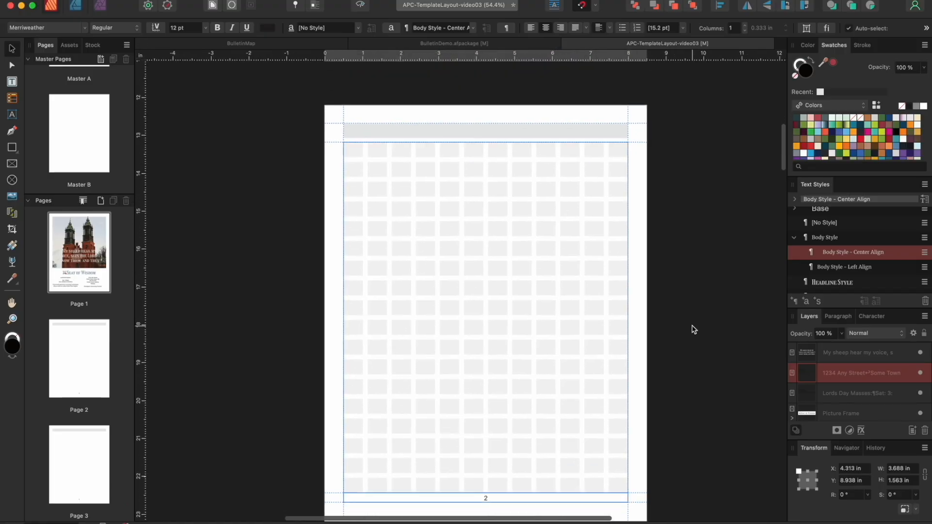
left_click(12, 82)
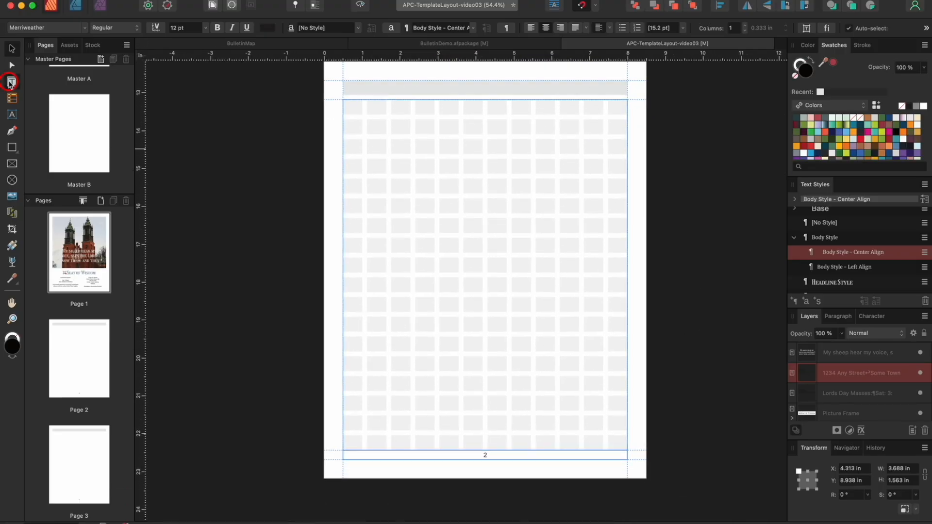
left_click(342, 100)
left_click_drag(343, 100, 482, 132)
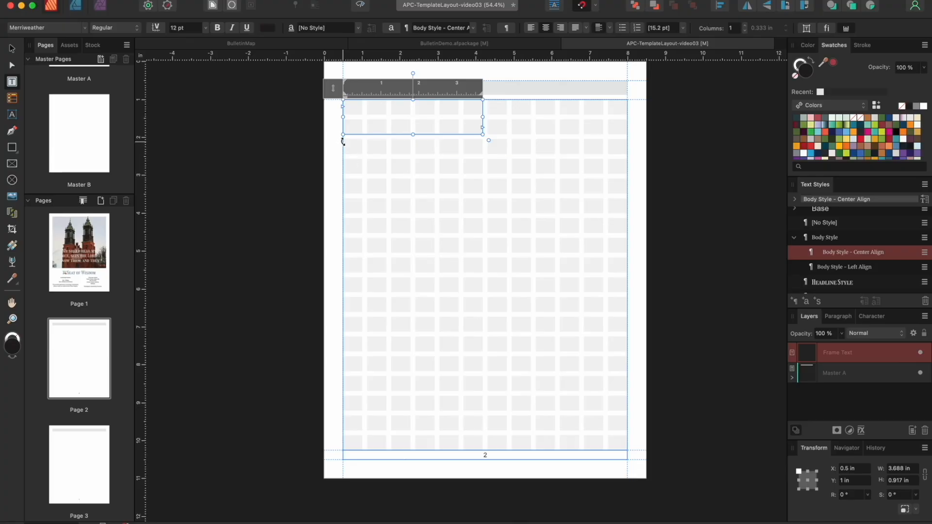
left_click_drag(343, 159, 482, 450)
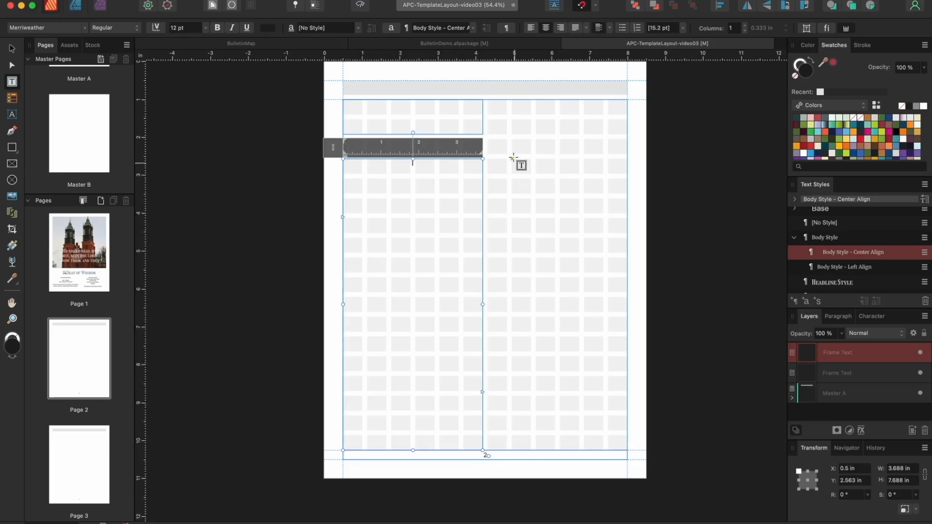
left_click_drag(511, 117, 620, 135)
left_click_drag(507, 154, 619, 233)
Snap the page 2 frames' edges to the margins, column gap and headings
key("v")
left_click(595, 125)
left_click_drag(569, 117, 570, 100)
left_click_drag(512, 117, 488, 115)
left_click(423, 167)
left_click_drag(413, 159, 412, 140)
left_click(556, 187)
left_click_drag(563, 154, 563, 139)
left_click_drag(507, 186, 487, 186)
left_click_drag(556, 234, 556, 450)
left_click_drag(619, 294, 628, 294)
Type 'Sunday Readings' into the top-left heading frame
left_click(388, 125)
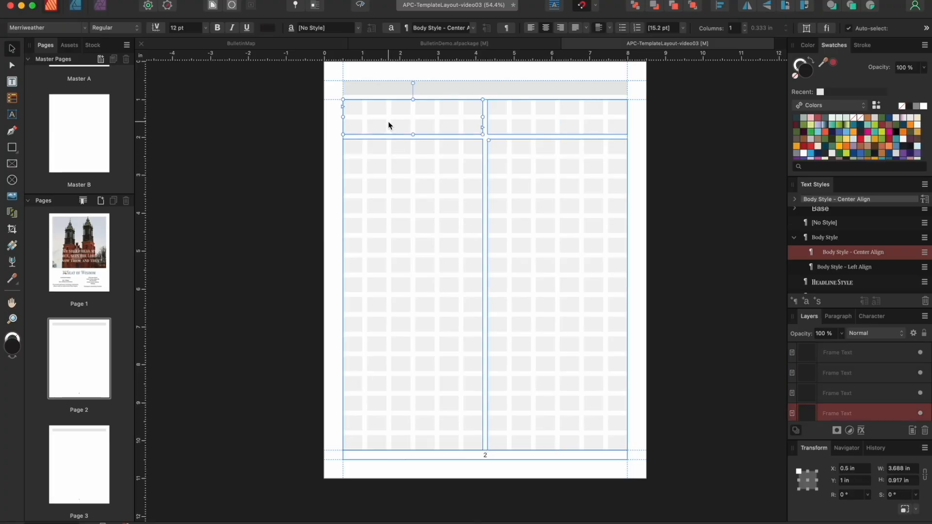
double_click(385, 112)
type("Sunday Readings")
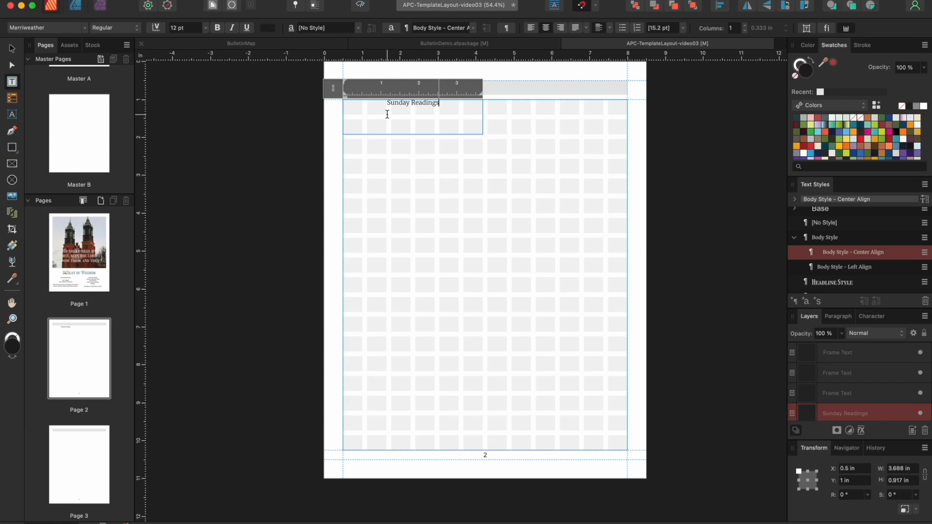
Give 'Sunday Readings' Title Style, undoing an attempted vertical centring
left_click_drag(446, 106, 379, 101)
left_click(851, 283)
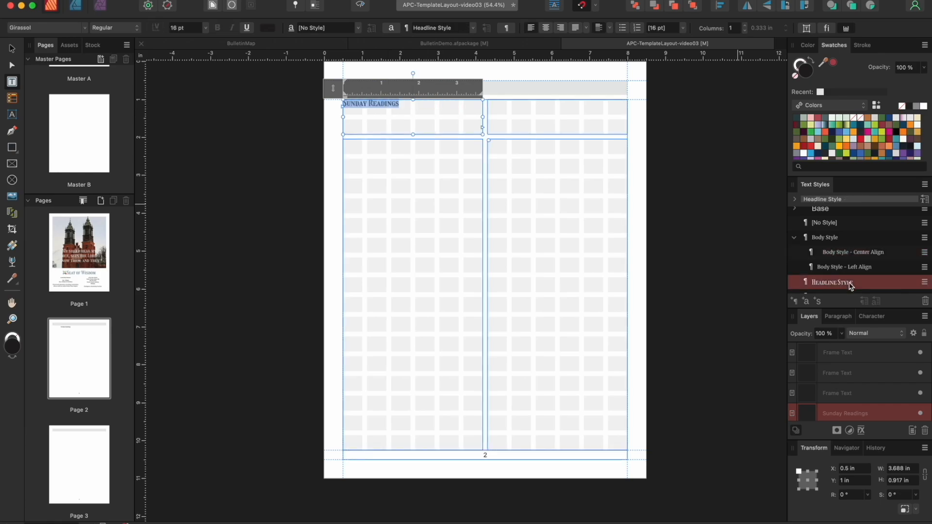
scroll(850, 286, "down", 5)
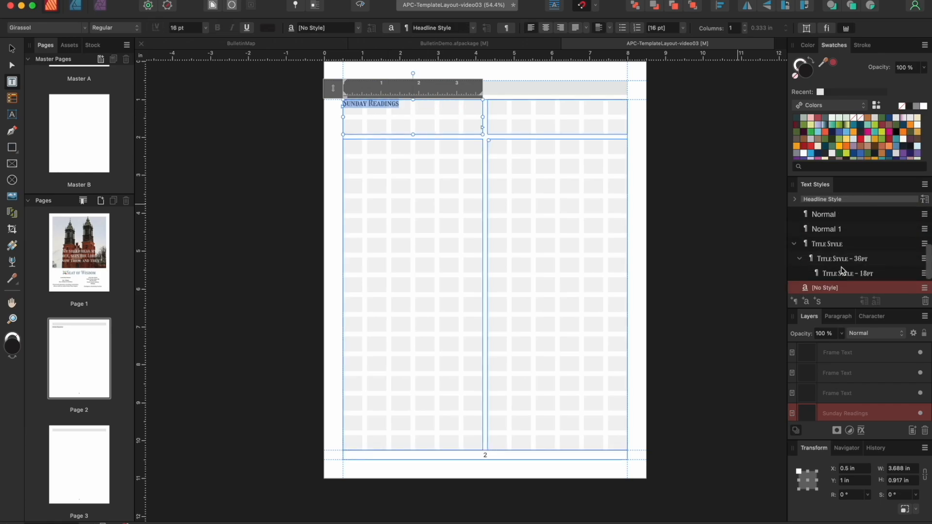
left_click(828, 239)
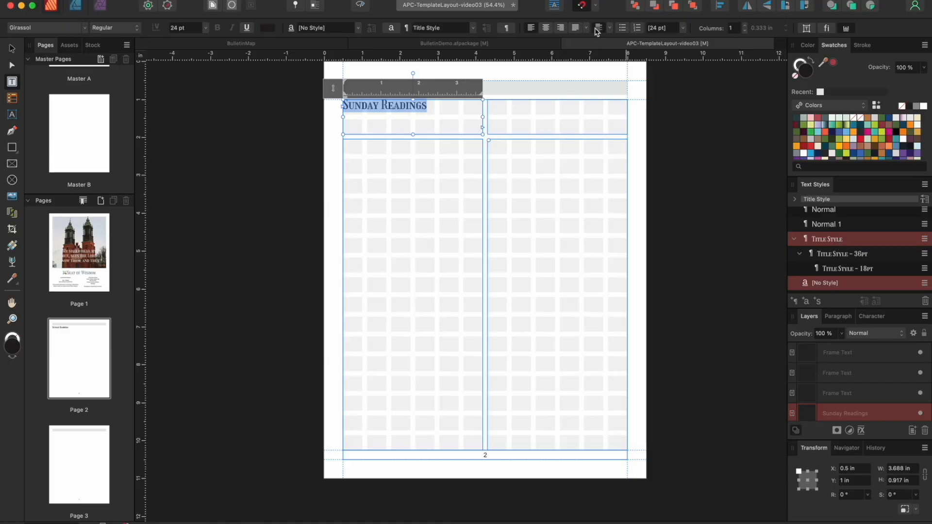
left_click(610, 27)
left_click(601, 31)
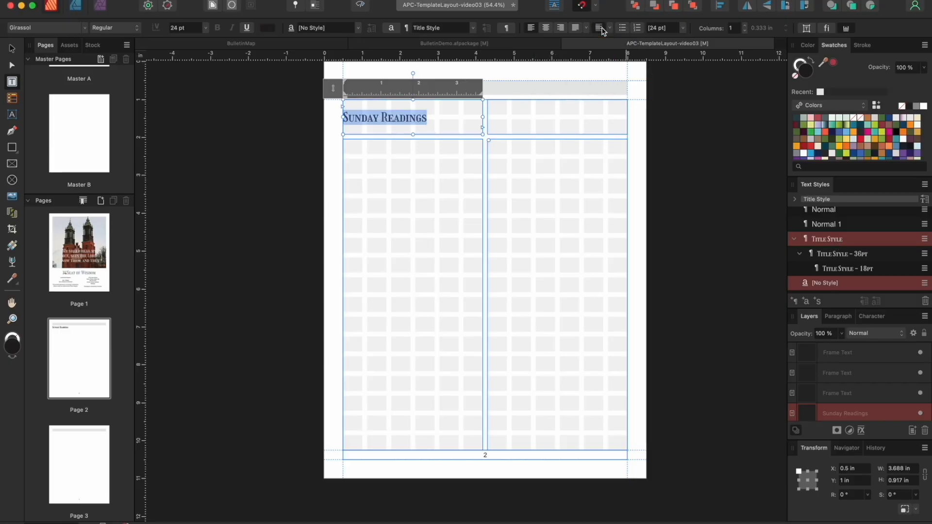
key("super+z")
key("super+z")
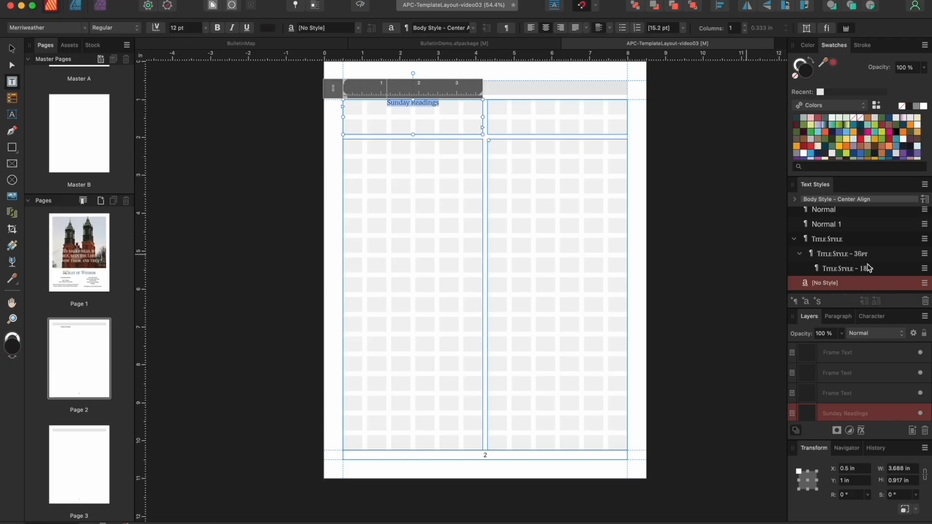
left_click(834, 245)
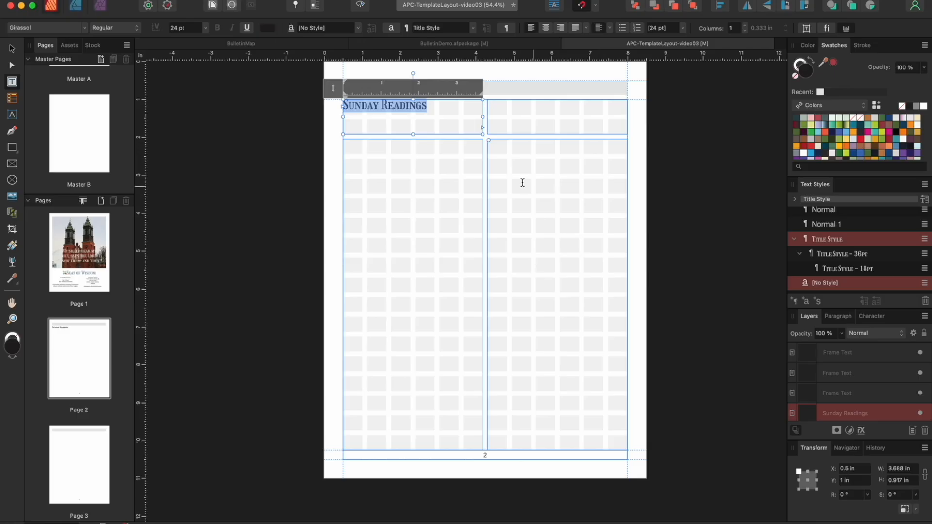
left_click(370, 157)
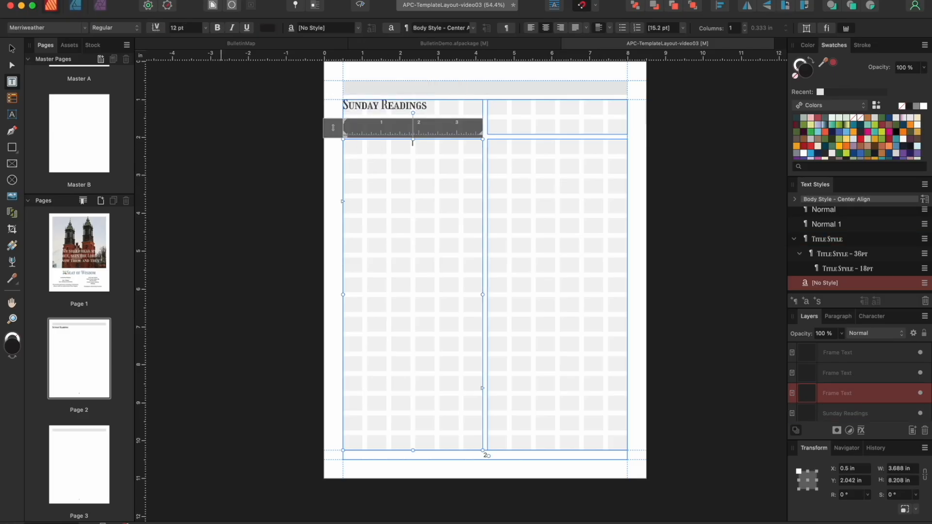
left_click(119, 189)
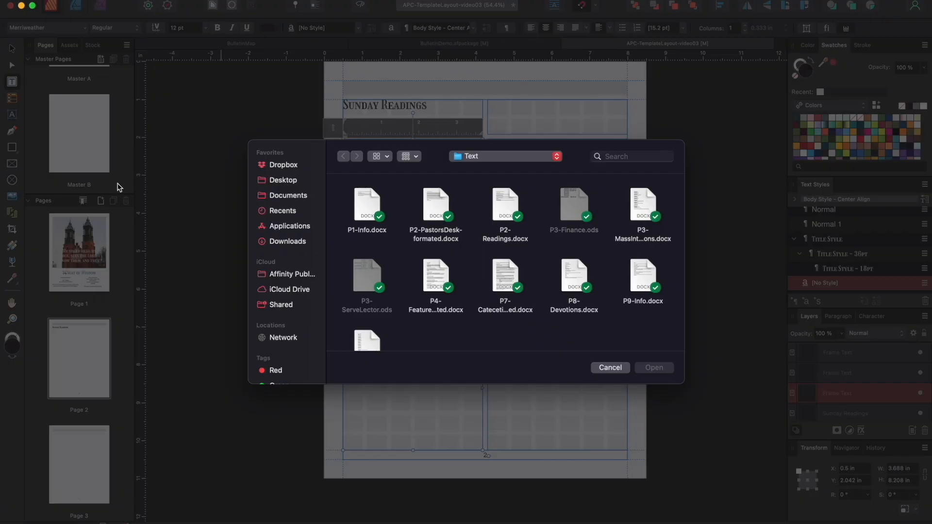
Place P2-Readings.docx in the left column and set it in Body Style
left_click(506, 211)
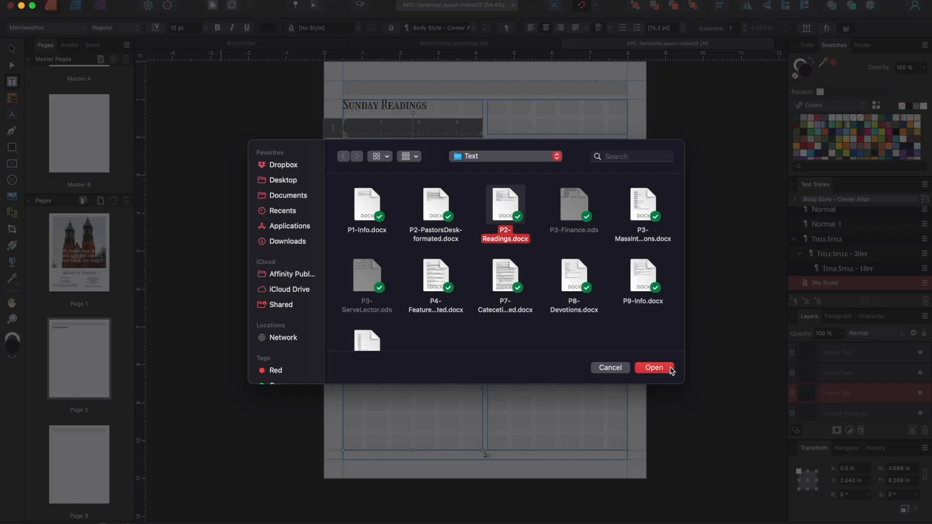
left_click(654, 368)
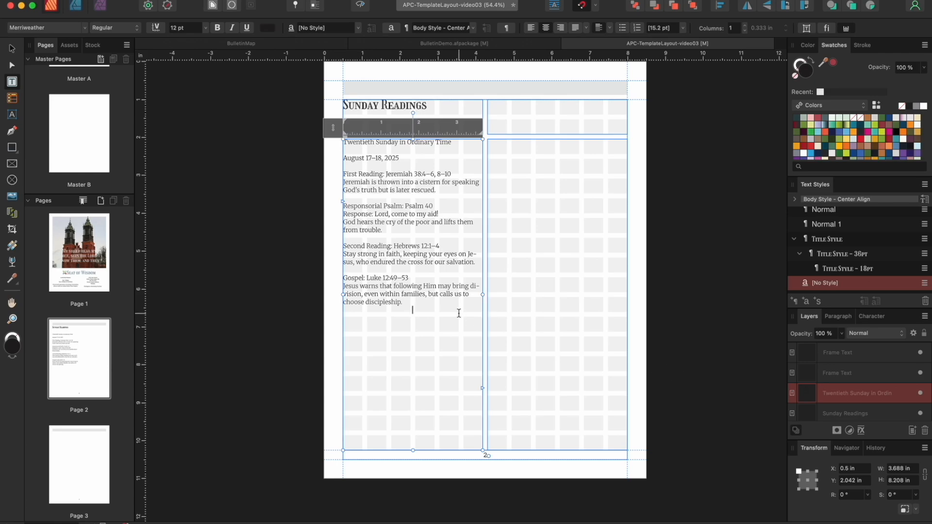
left_click_drag(450, 334, 312, 104)
left_click(415, 310)
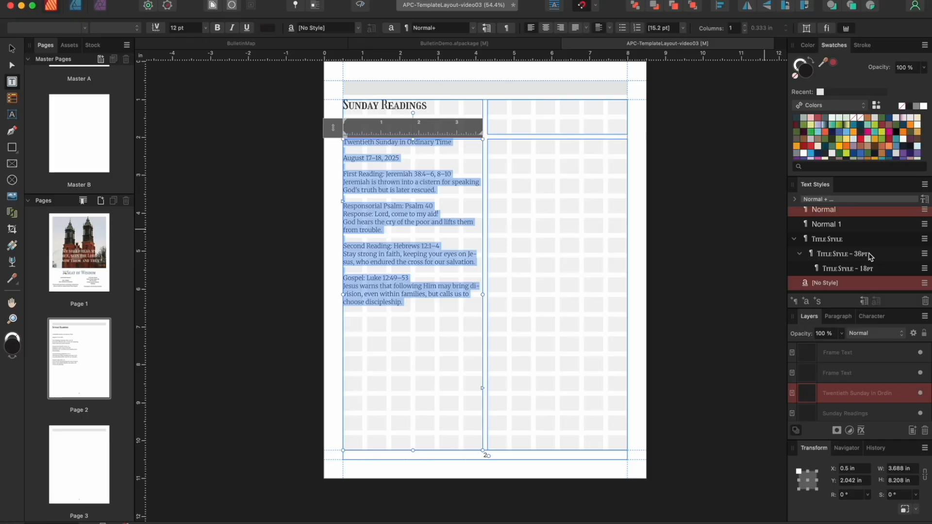
scroll(869, 255, "up", 5)
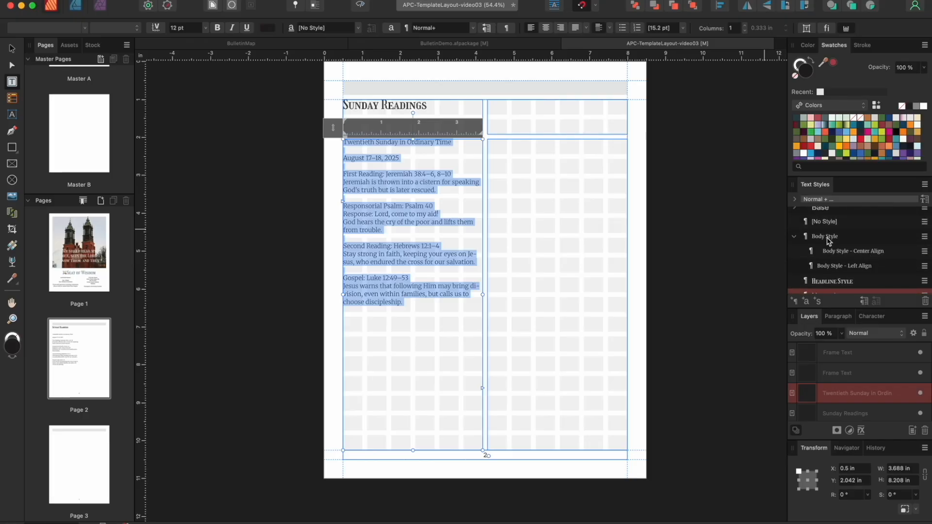
left_click(829, 237)
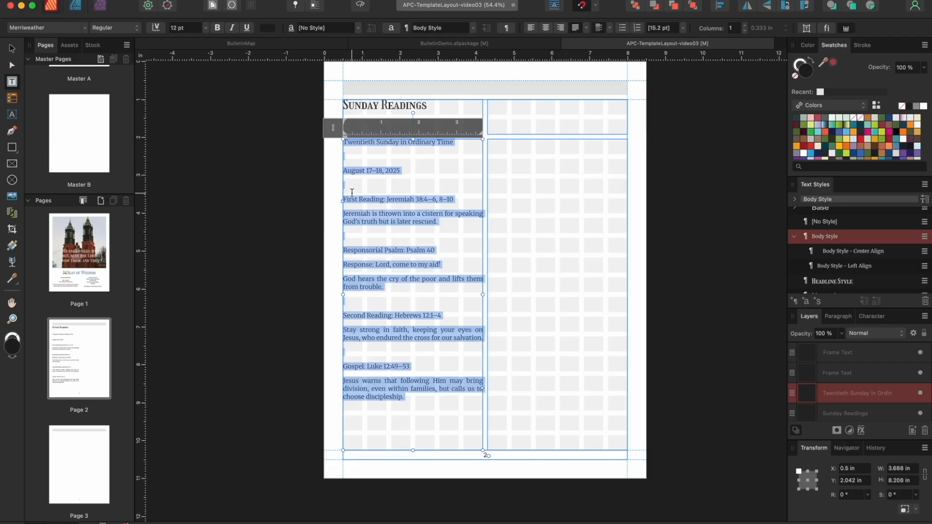
Delete the blank lines after the date and before Responsorial Psalm, Second Reading and Gospel
left_click(349, 156)
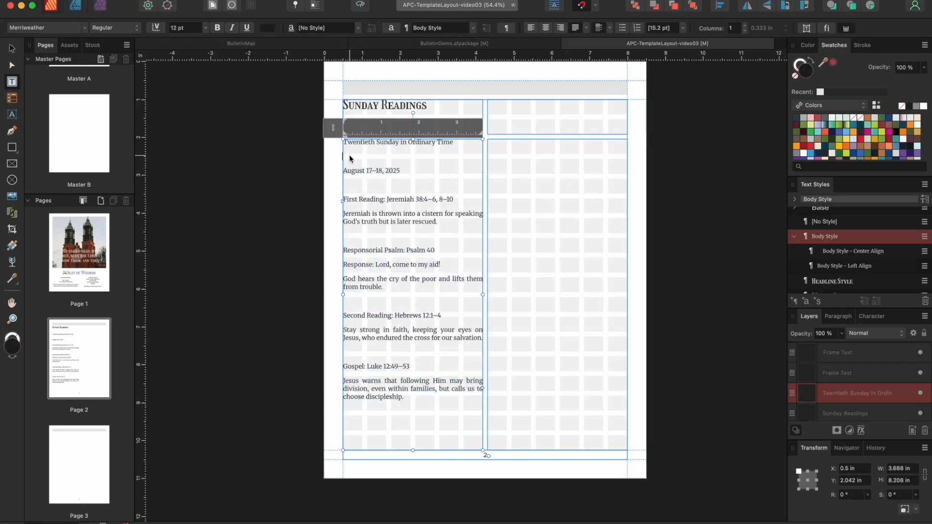
key("BackSpace")
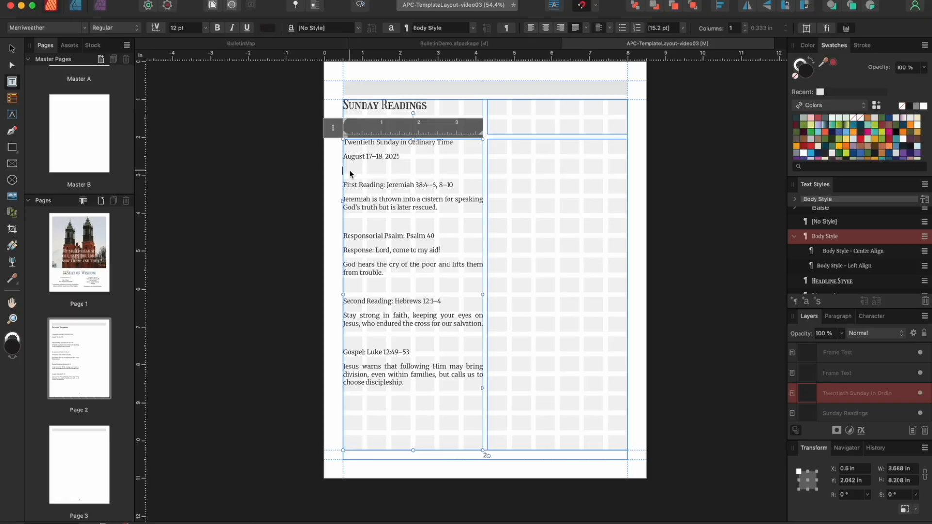
key("BackSpace")
left_click(351, 207)
key("BackSpace")
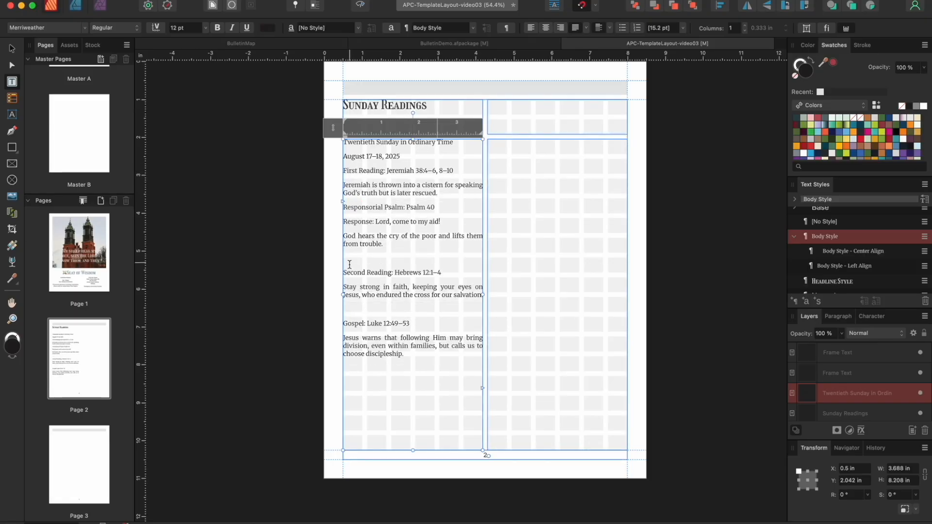
left_click(349, 260)
key("BackSpace")
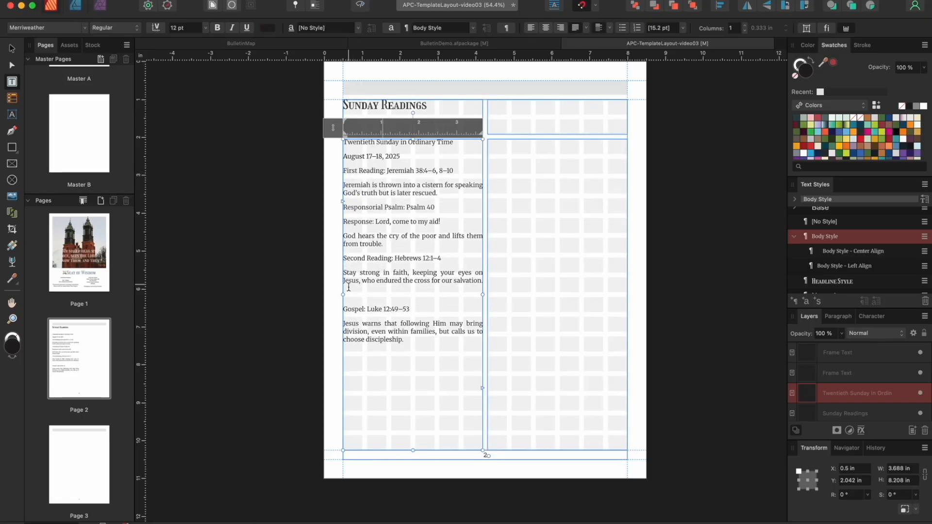
left_click(348, 300)
key("BackSpace")
Place P2-PastorsDesk-formated.docx into the tall right column frame
left_click(583, 112)
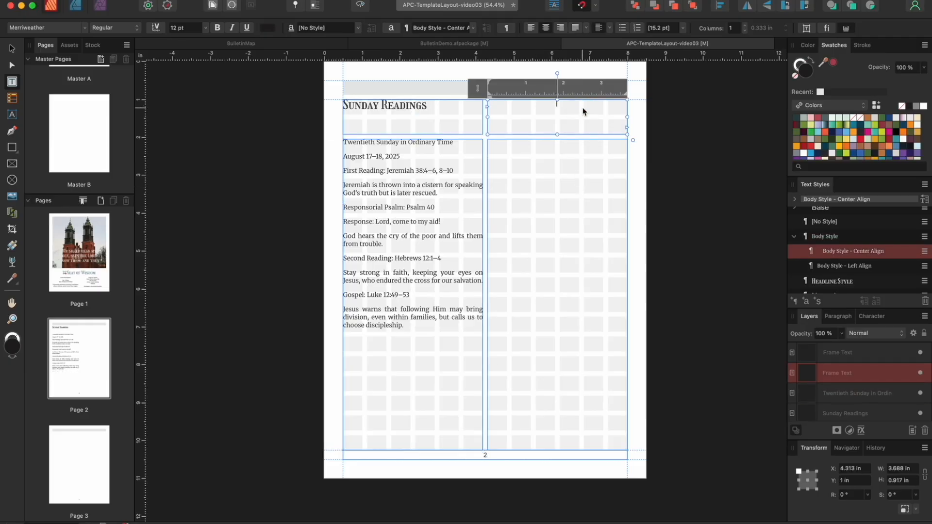
left_click(565, 188)
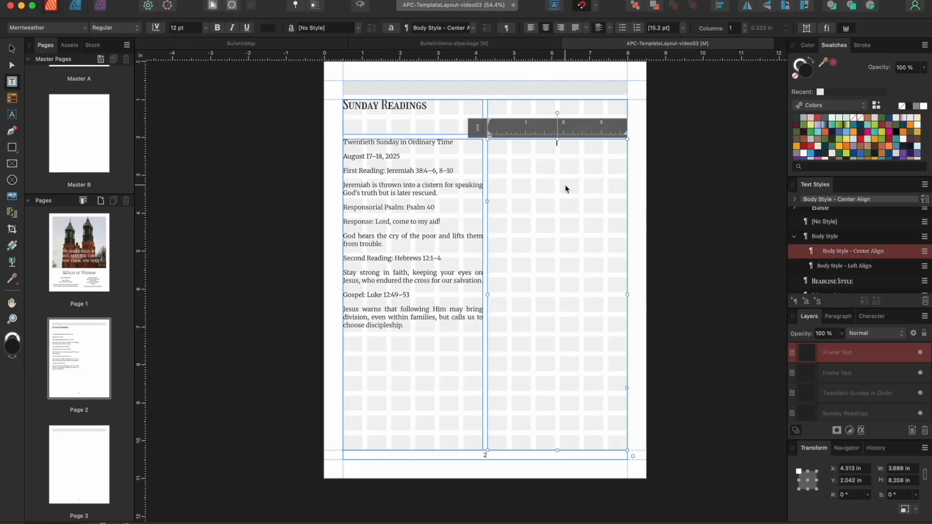
left_click(167, 5)
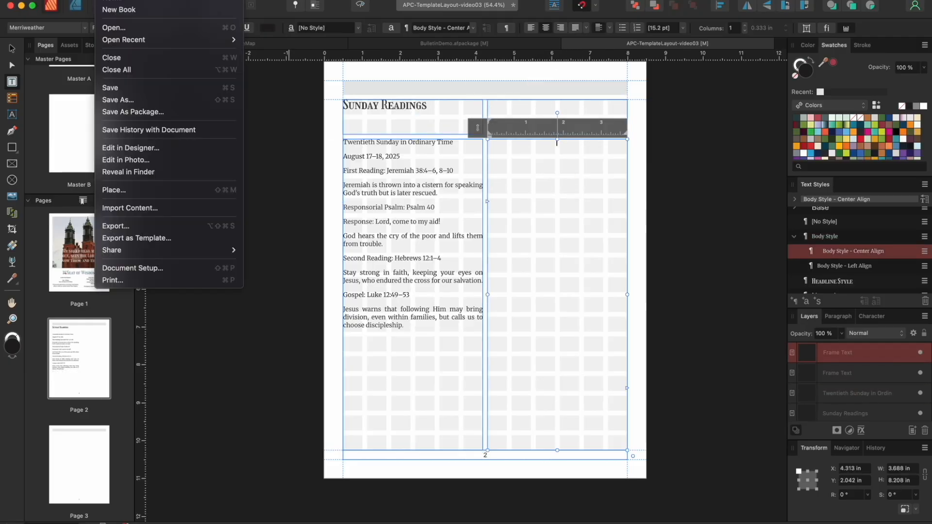
left_click(134, 196)
left_click(435, 200)
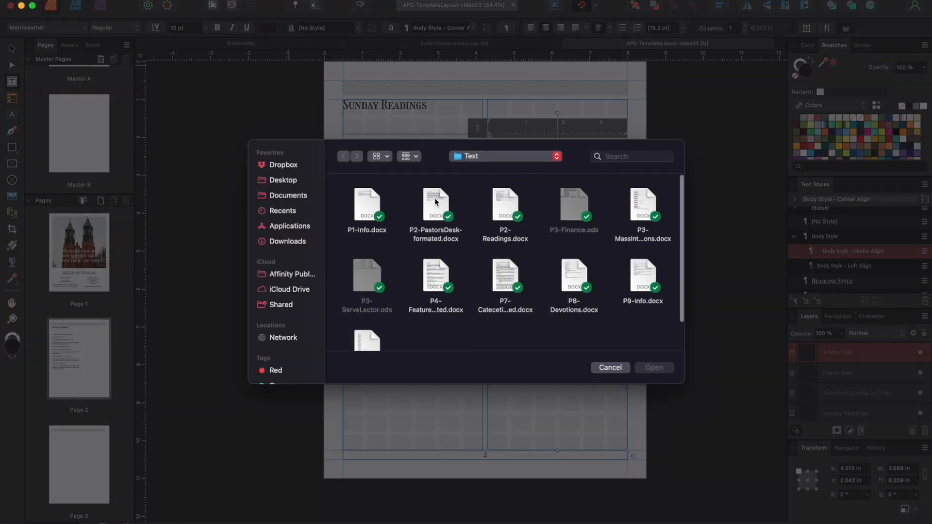
left_click(650, 368)
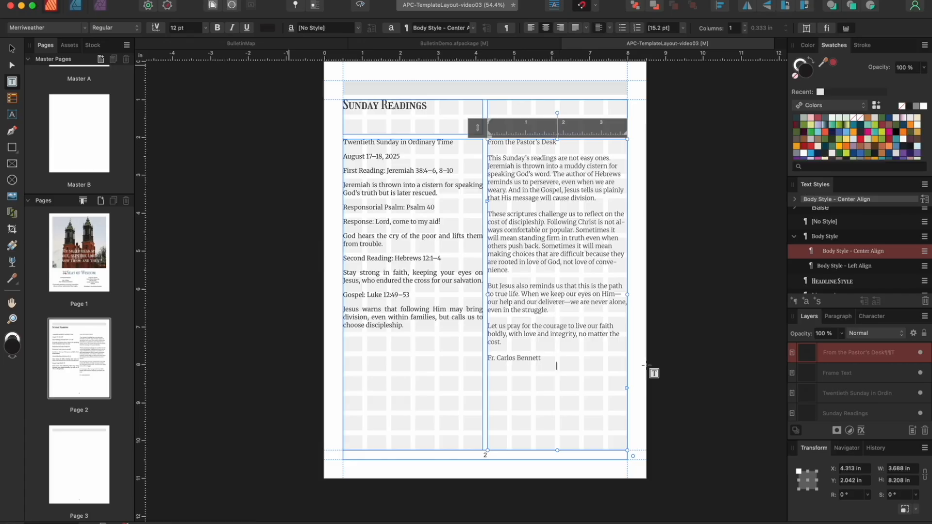
Apply Body Style to the whole Pastor's Desk story
left_click(581, 418)
left_click_drag(580, 418, 489, 140)
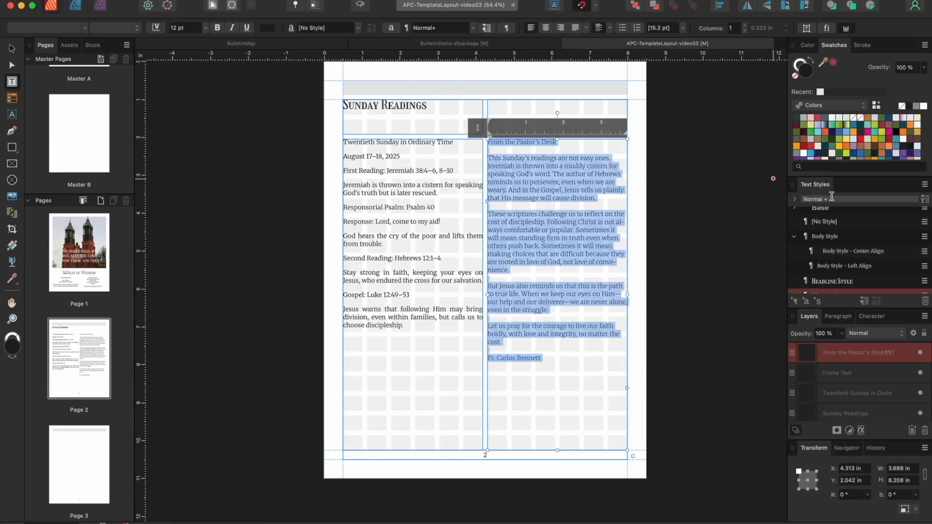
left_click(826, 236)
left_click(502, 159)
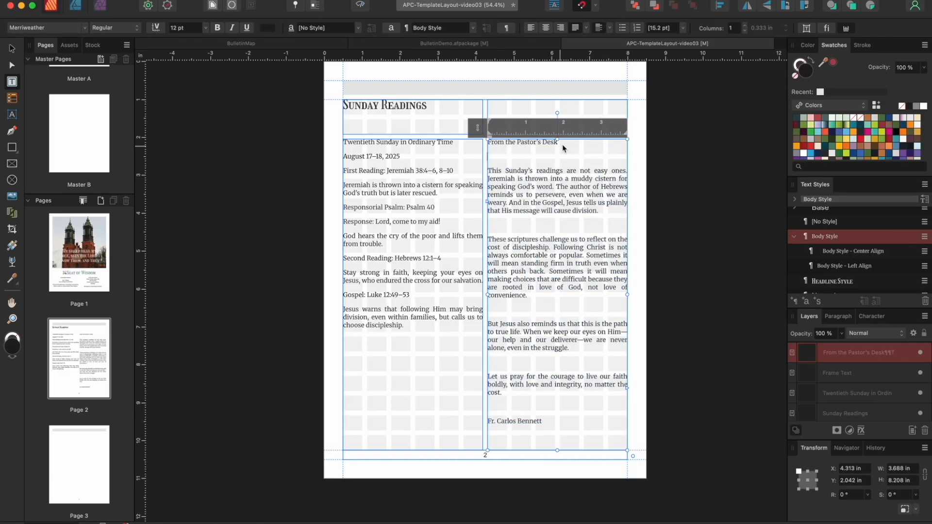
Move the 'From the Pastor's Desk' title into the top-right heading frame in Title Style
left_click_drag(564, 142, 500, 142)
key("super+x")
left_click(504, 110)
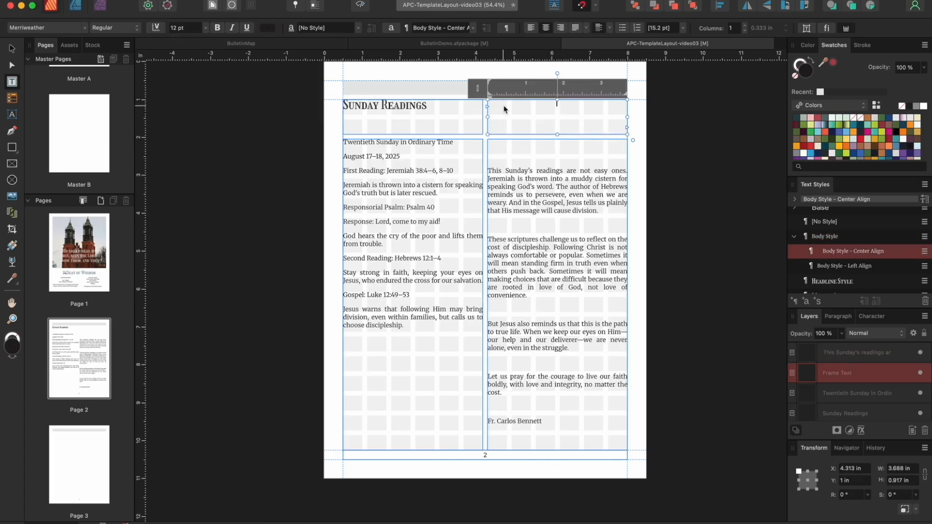
key("super+v")
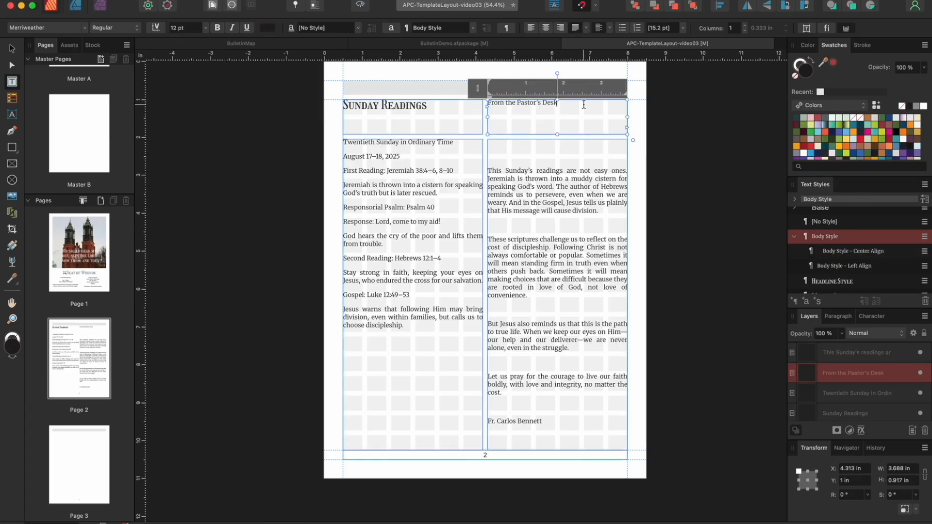
scroll(849, 267, "down", 3)
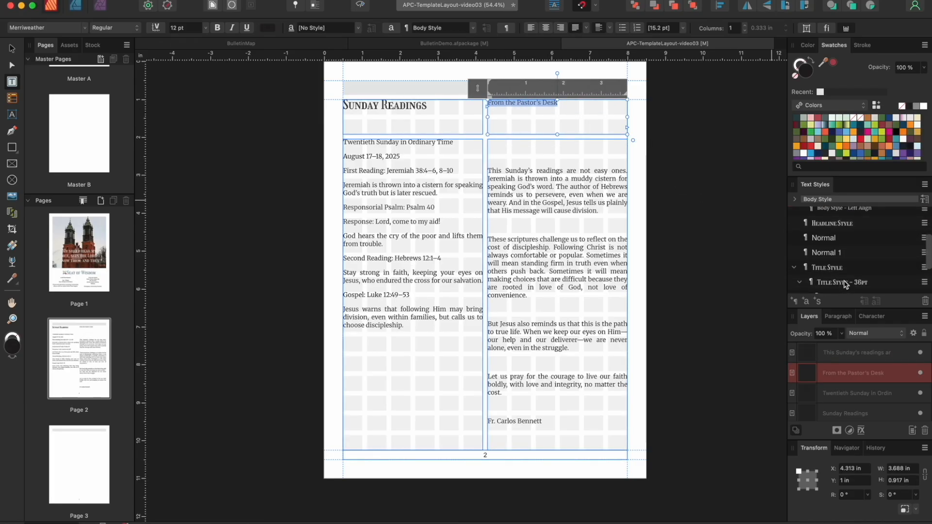
left_click(847, 266)
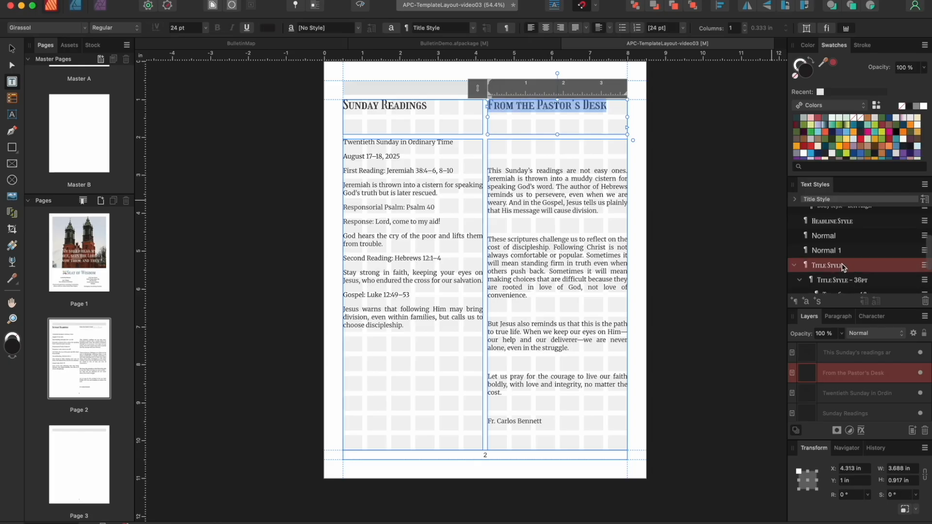
Remove the blank paragraphs from the pastor's letter, including before the signature
left_click(495, 171)
key("BackSpace")
key("BackSpace")
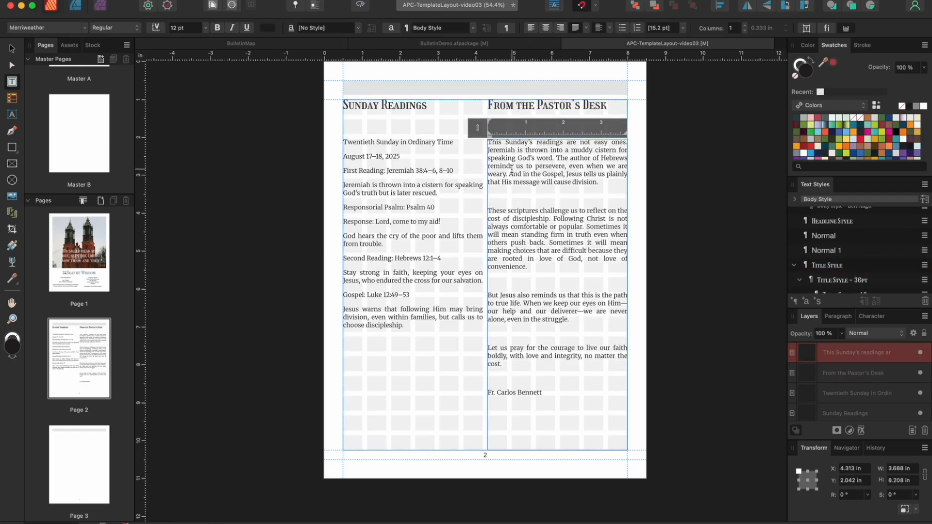
left_click(506, 197)
key("BackSpace")
left_click(501, 267)
key("BackSpace")
left_click(497, 306)
key("BackSpace")
left_click(497, 334)
key("BackSpace")
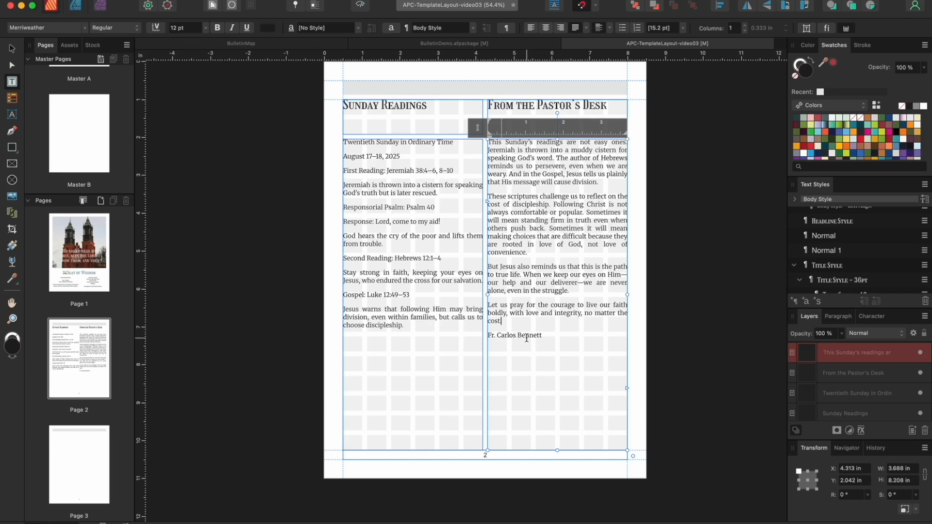
Draw two heading frames in page 3's left column
scroll(527, 338, "down", 6)
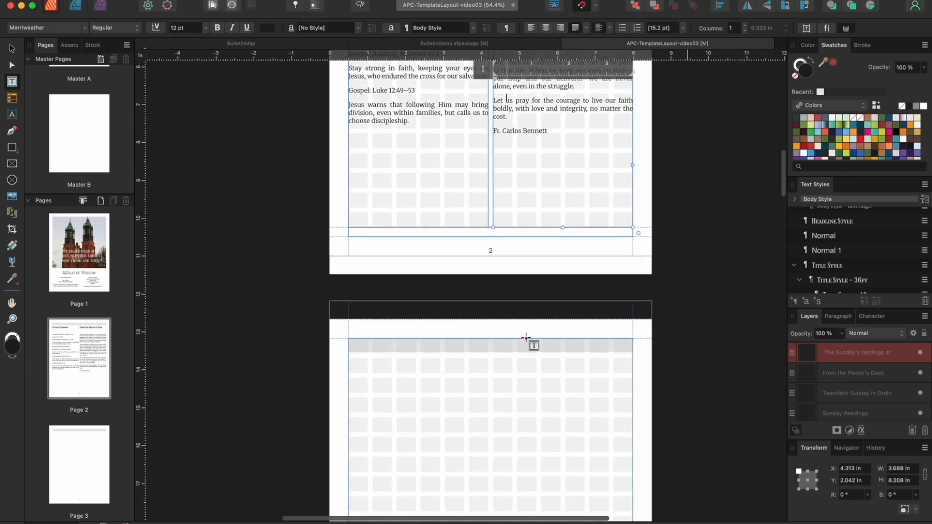
scroll(527, 339, "down", 7)
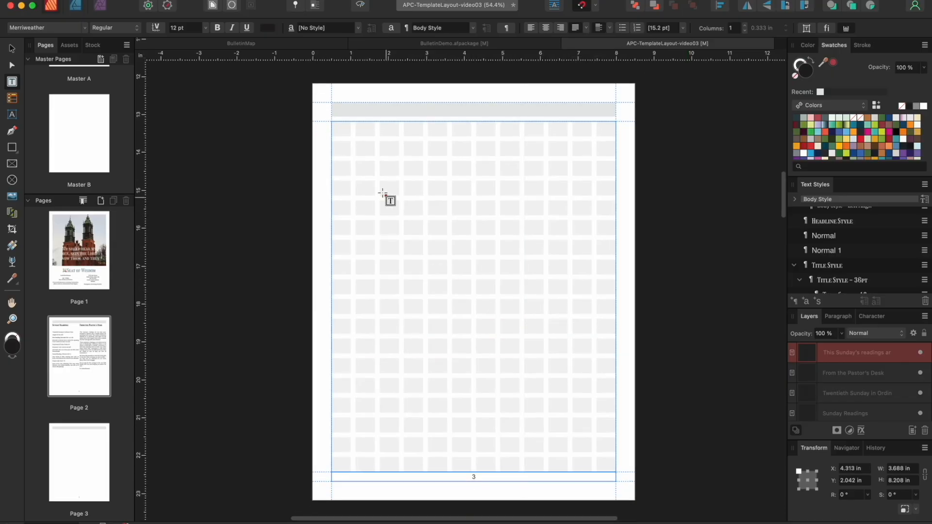
left_click_drag(331, 121, 471, 156)
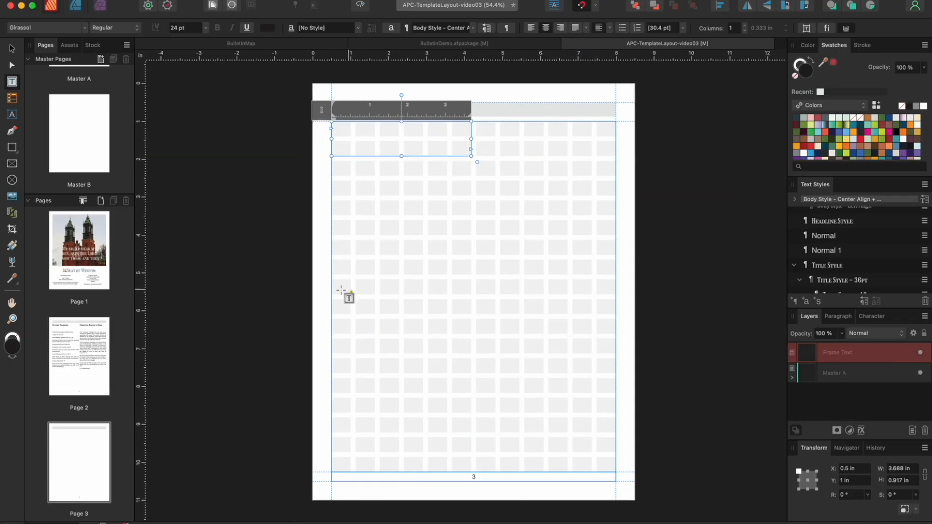
left_click_drag(331, 278, 471, 314)
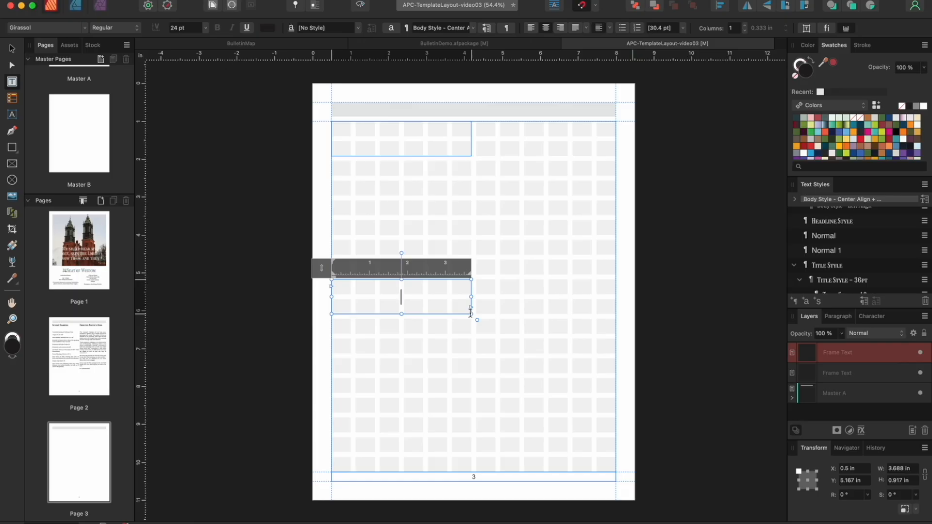
Paste 'Parish Financial Support' and 'Lectors & Server Schedule' as plain text into those frames
left_click(337, 130)
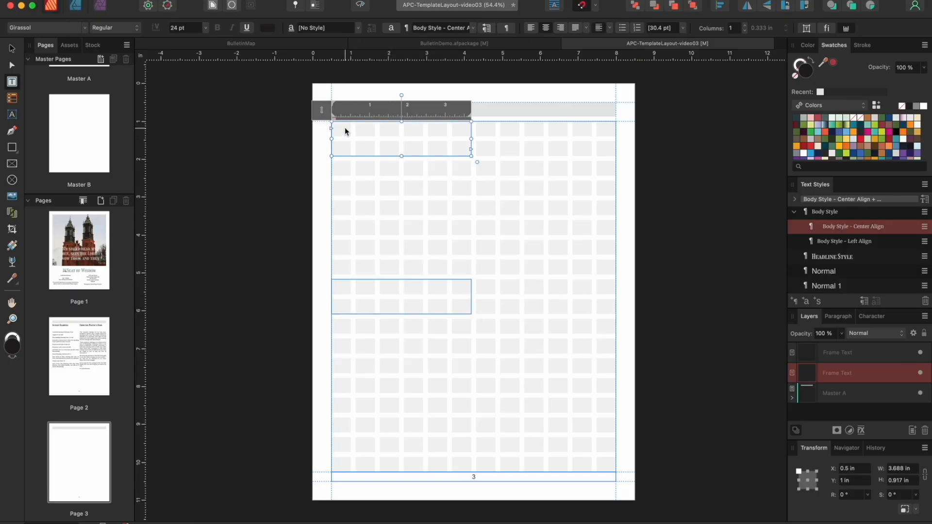
left_click(130, 1)
left_click(156, 99)
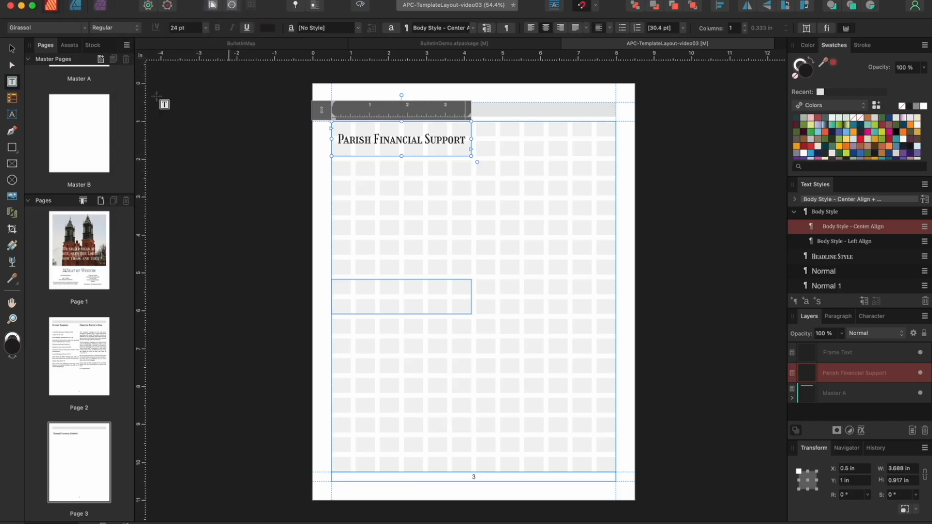
left_click(333, 285)
left_click(130, 1)
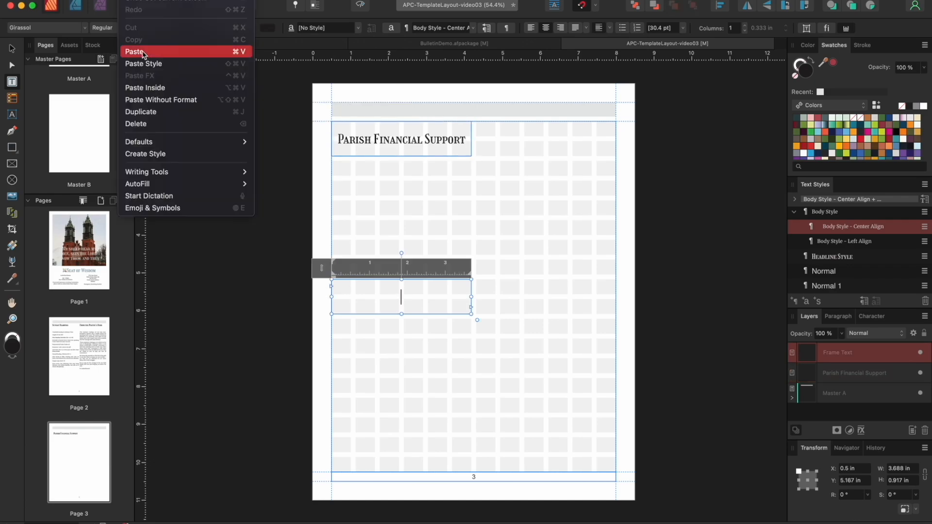
left_click(156, 98)
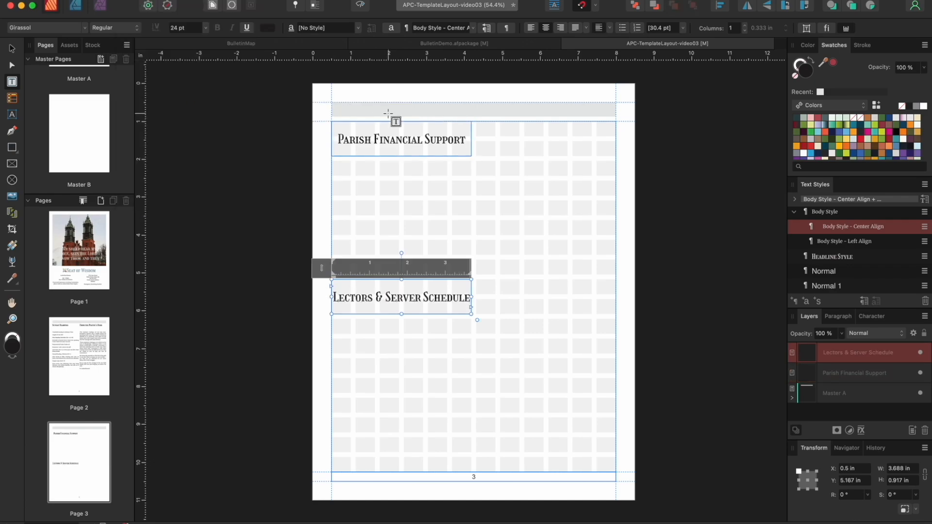
Add a 'Mass Intentions' heading atop the right column with a tall frame beneath
left_click_drag(476, 121, 616, 156)
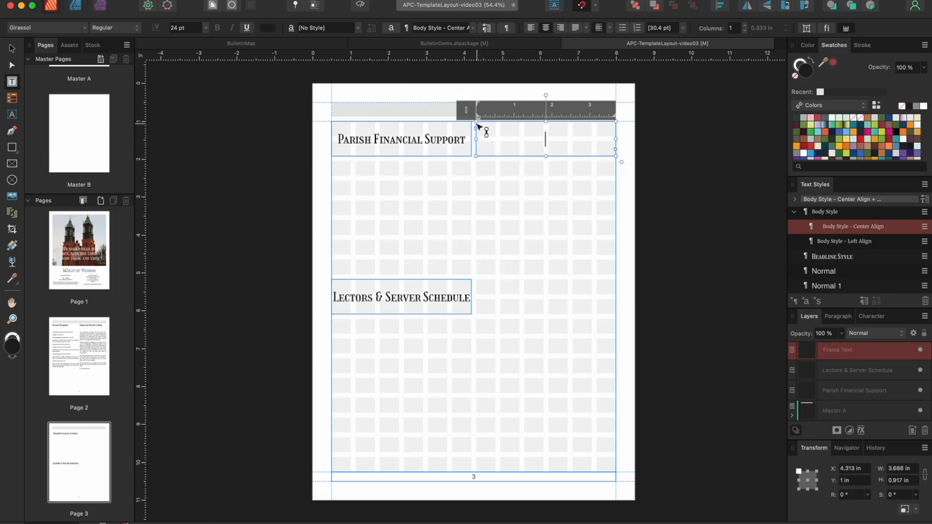
left_click(158, 4)
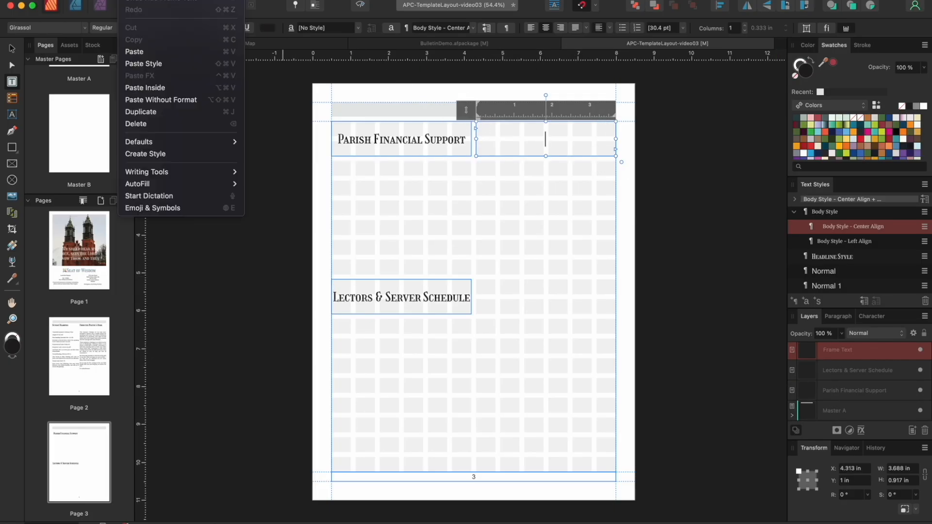
left_click(165, 98)
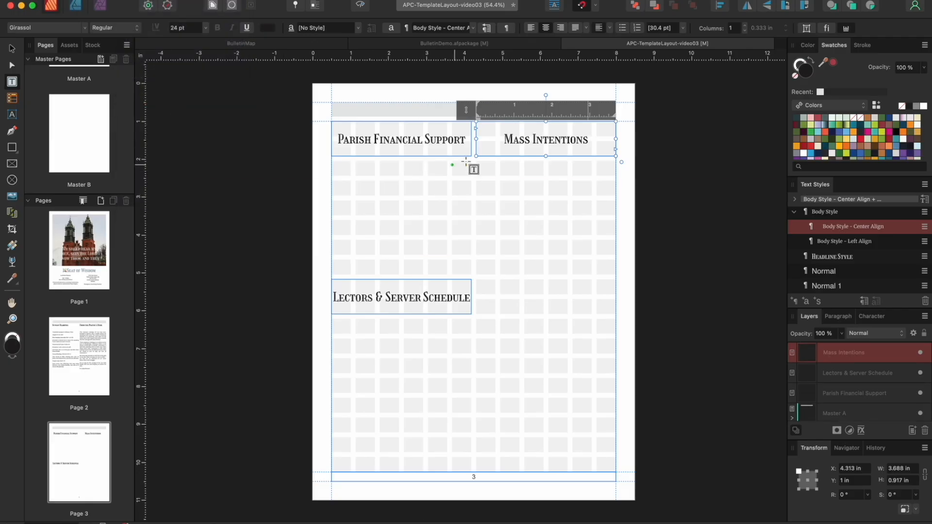
left_click_drag(477, 169, 615, 472)
key("Escape")
Raise the frame's top edge under the heading and place the Mass Intentions Word document in it
left_click_drag(546, 170, 546, 160)
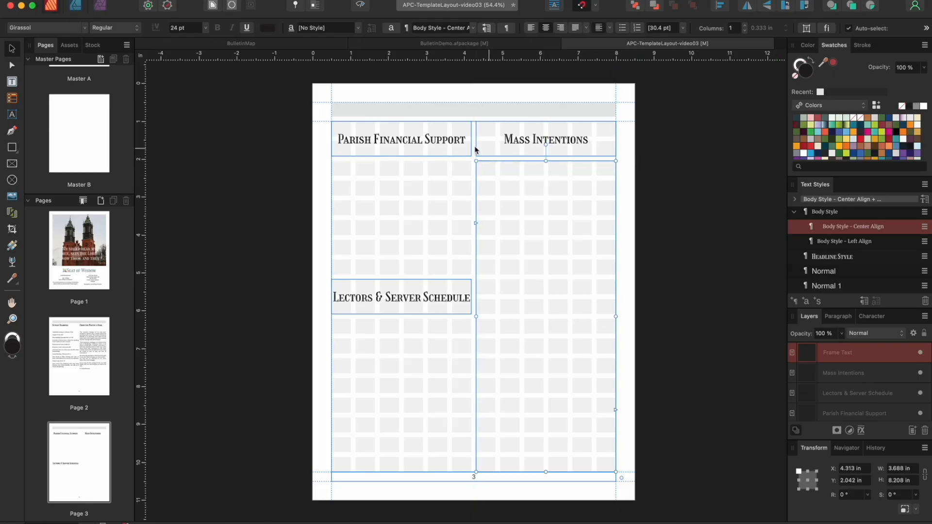
left_click(99, 6)
left_click(213, 190)
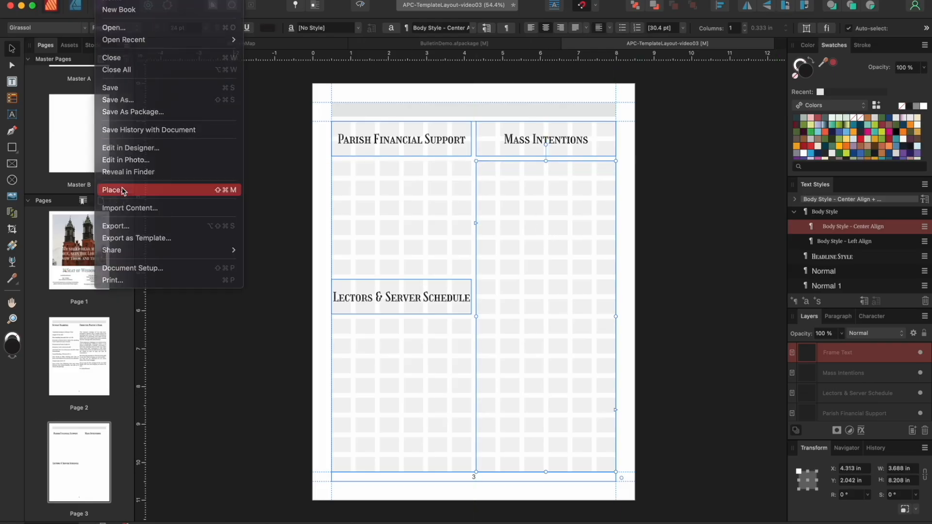
left_click(642, 209)
left_click(655, 368)
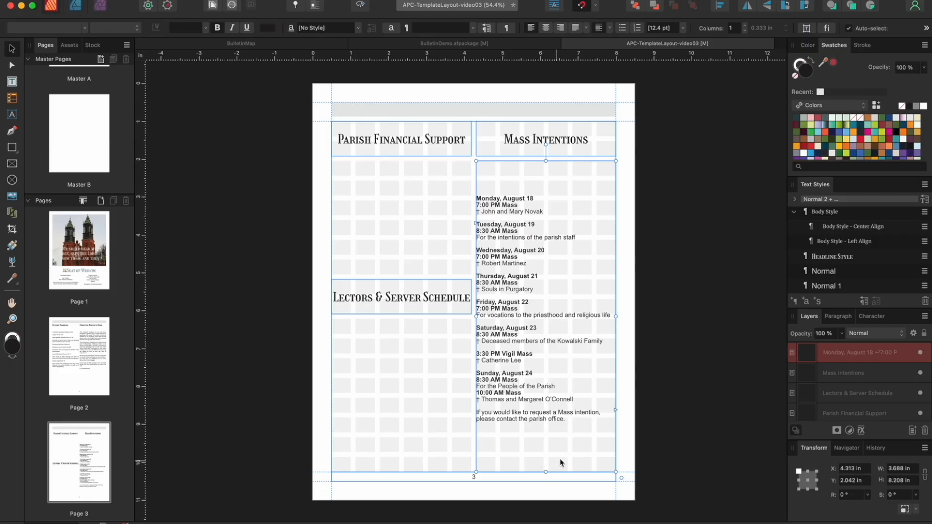
Select all the schedule text and apply Body Style - Left Align
double_click(555, 461)
left_click_drag(524, 444, 451, 121)
left_click(835, 212)
left_click(840, 232)
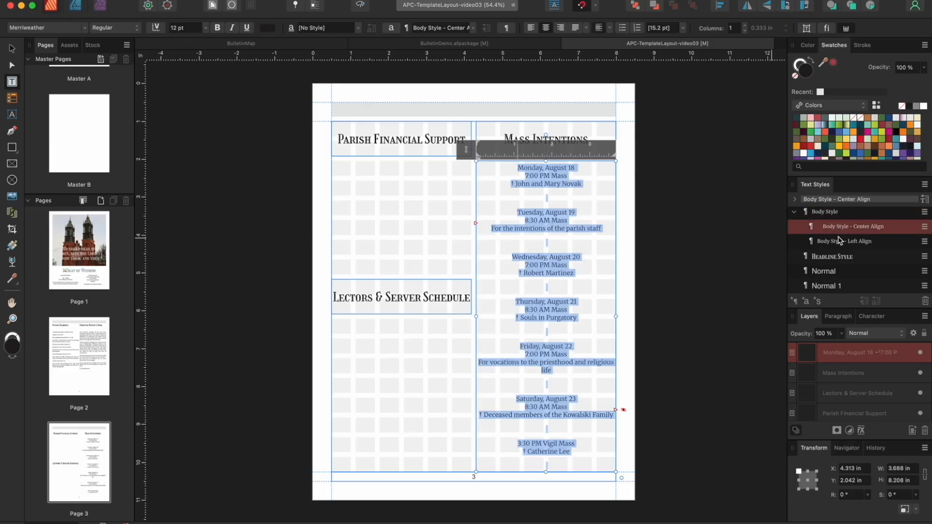
left_click(840, 243)
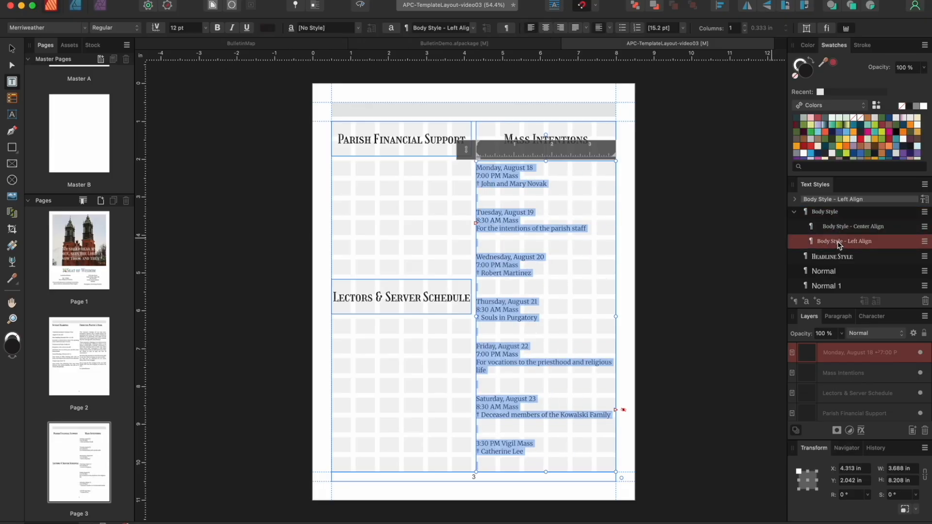
key("ctrl+z")
key("ctrl+z")
key("ctrl+z")
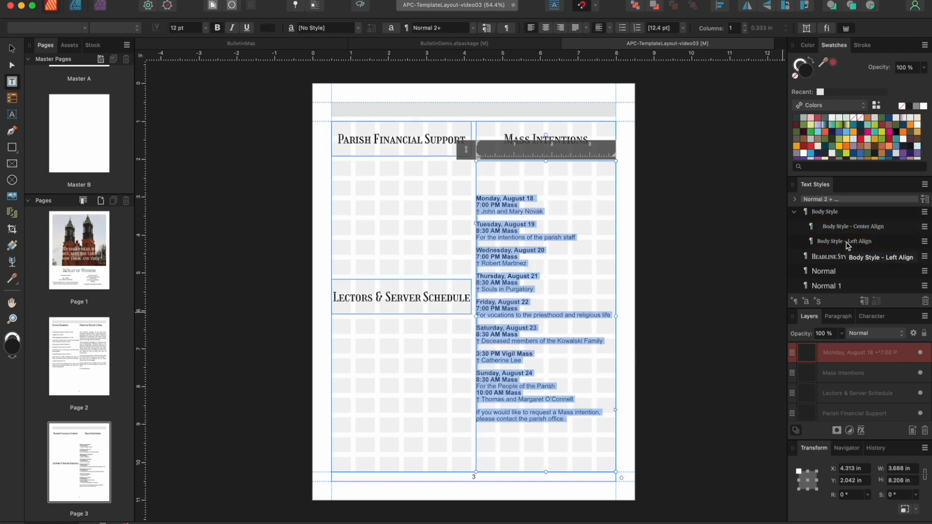
left_click(848, 243)
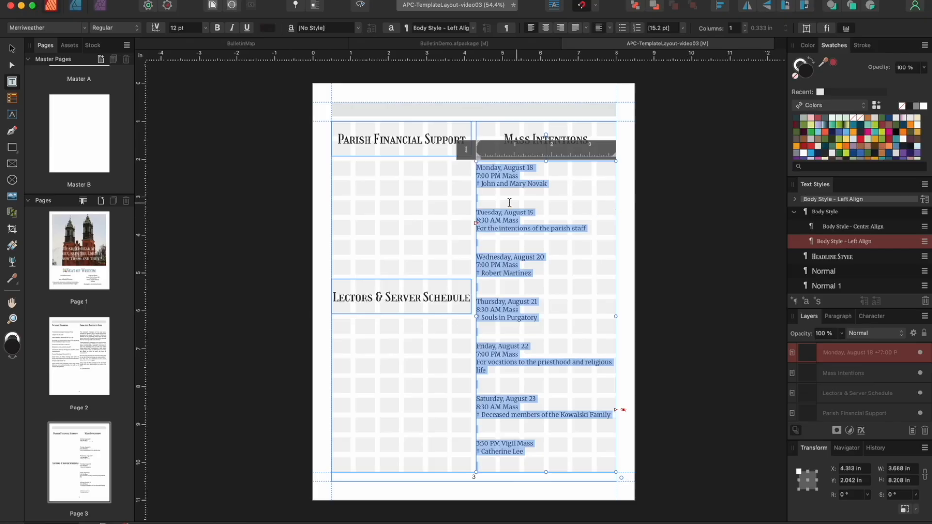
Delete the blank lines between the schedule entries, Monday through Sunday, August 24
left_click(488, 201)
key("BackSpace")
left_click(481, 228)
key("BackSpace")
left_click(480, 261)
key("BackSpace")
left_click(480, 287)
key("BackSpace")
left_click(482, 361)
key("BackSpace")
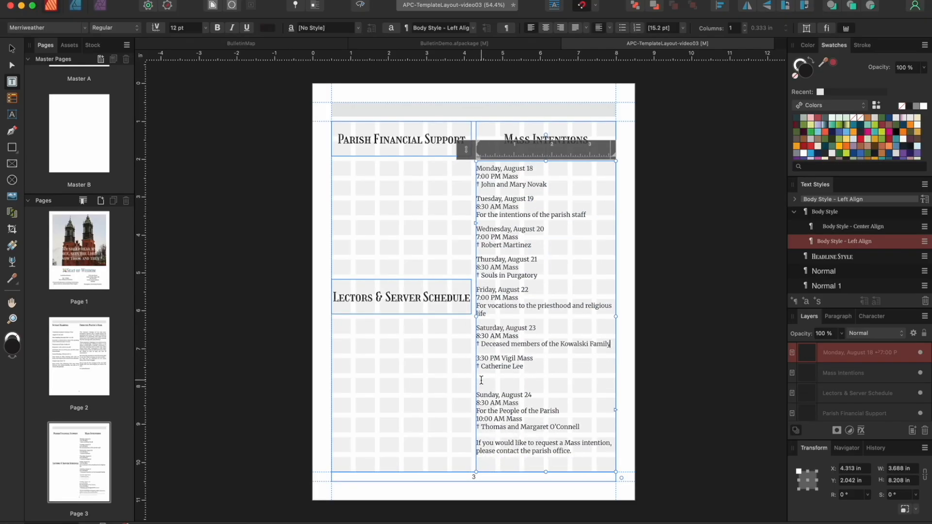
left_click(481, 381)
key("BackSpace")
Top-align the schedule in its frame, preview page 3, then scroll to page 4
left_click_drag(498, 450, 638, 83)
left_click(610, 28)
left_click(600, 44)
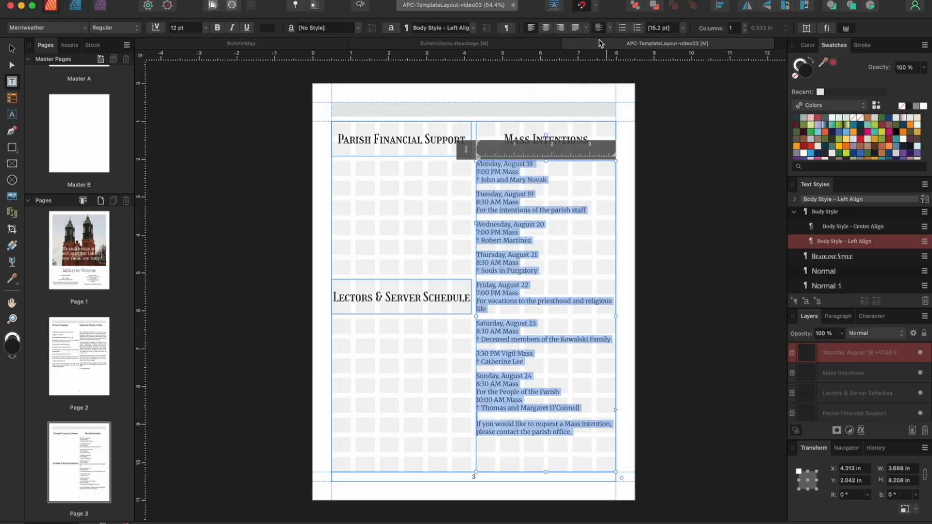
key("Escape")
key("Escape")
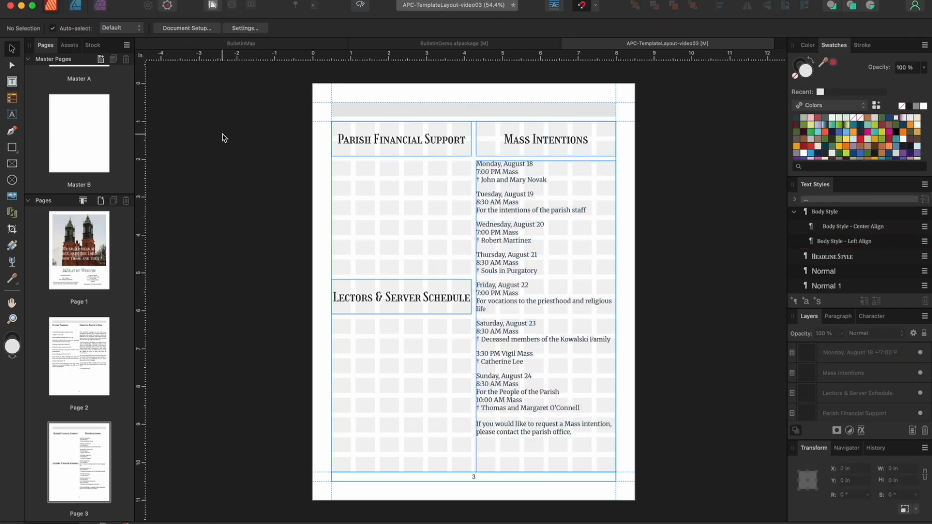
left_click(361, 6)
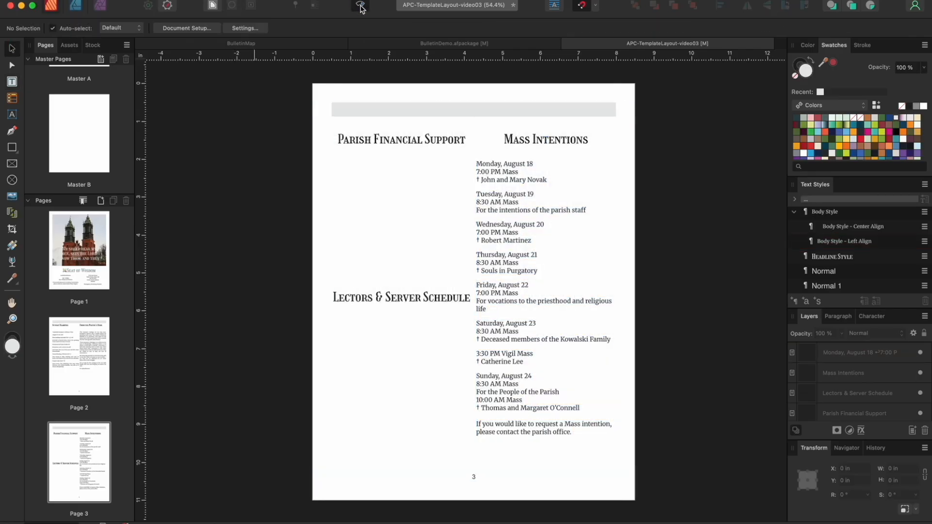
left_click(360, 6)
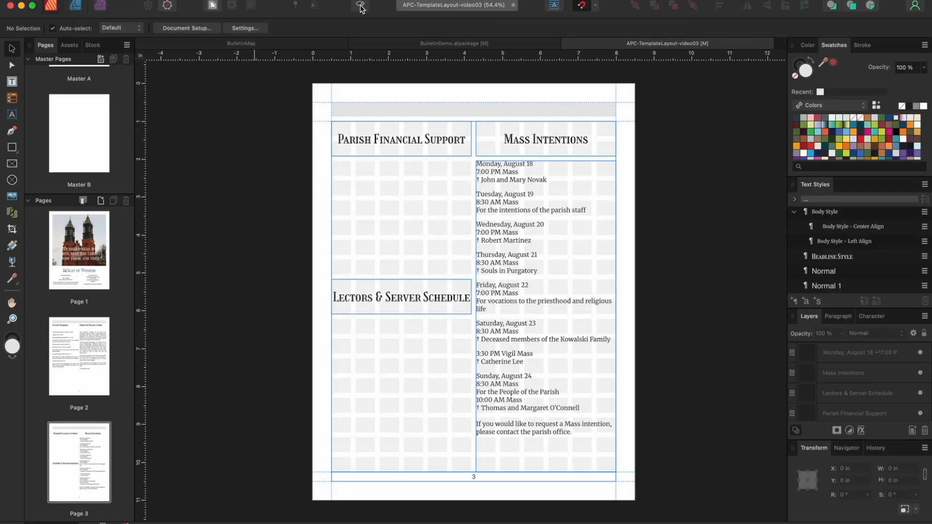
scroll(365, 168, "down", 10)
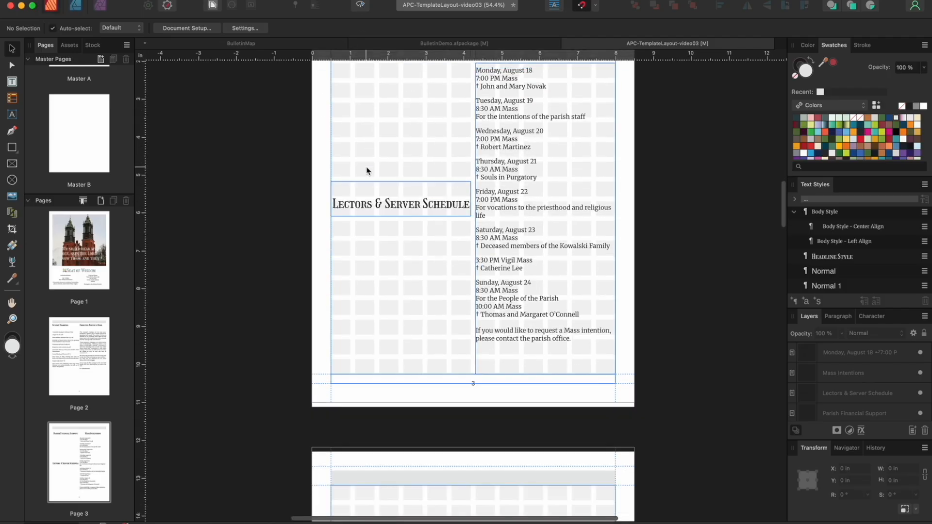
scroll(366, 170, "down", 3)
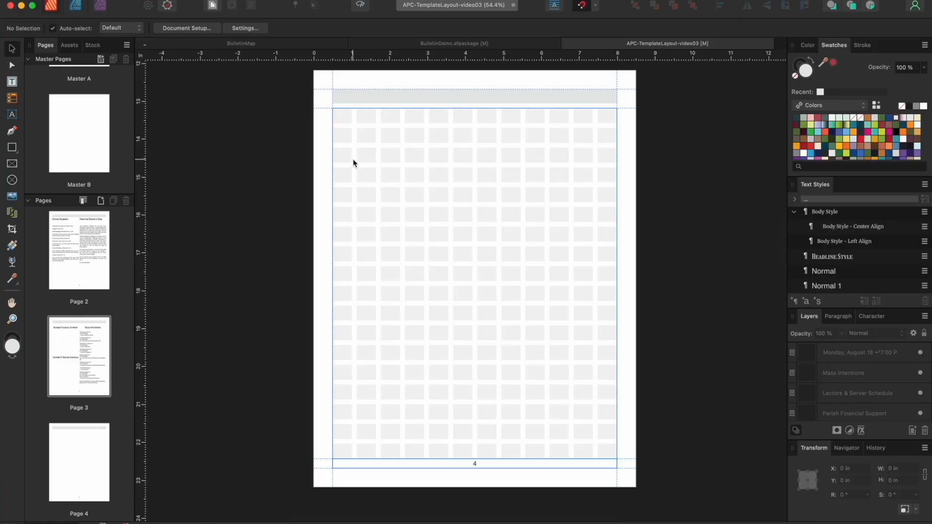
Draw three text frames on page 4: a top-left heading, a tall left column and a right column
left_click(13, 81)
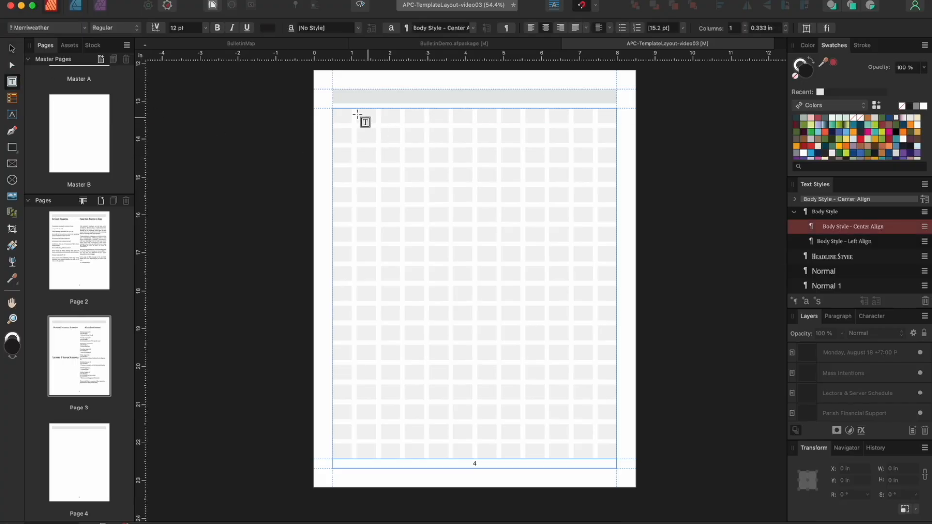
left_click_drag(333, 109, 475, 142)
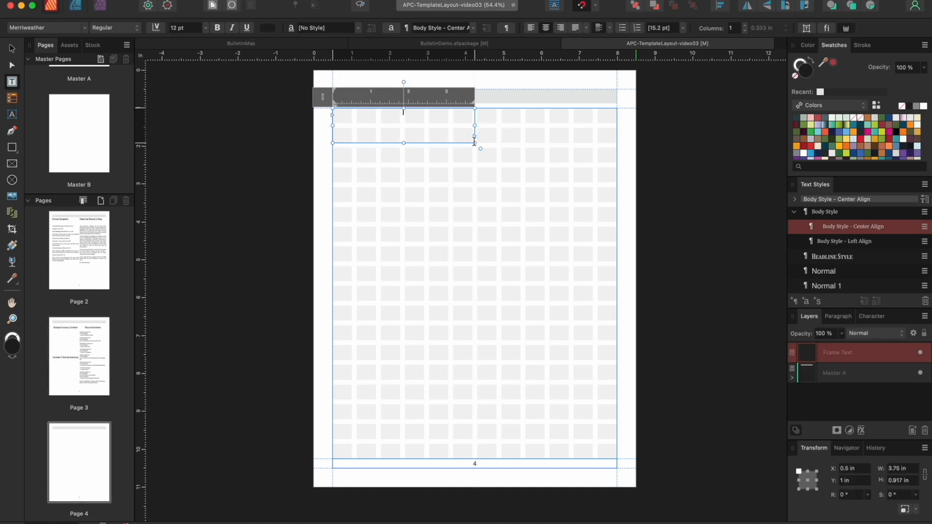
left_click_drag(333, 167, 471, 456)
left_click_drag(501, 167, 617, 330)
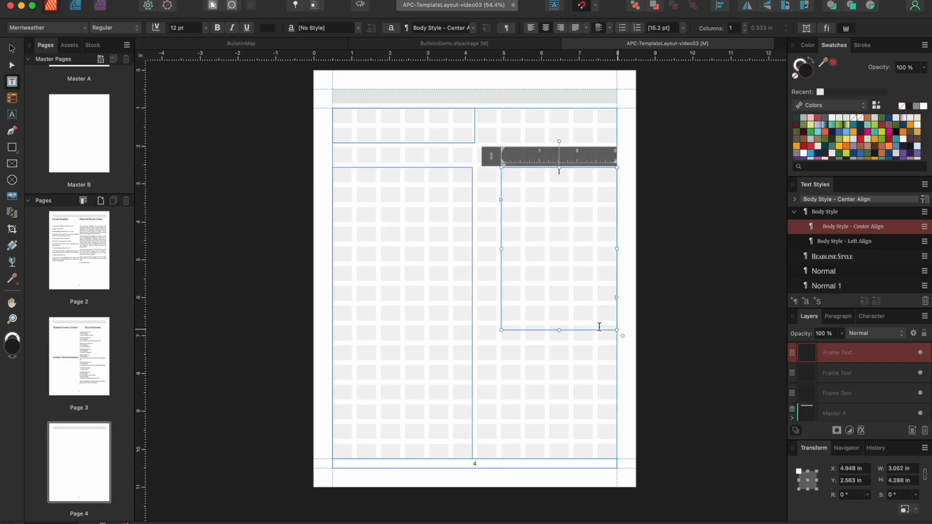
Resize the right frame to fill its column from top margin to bottom margin
left_click(12, 48)
left_click_drag(499, 248, 477, 246)
left_click_drag(544, 165, 543, 109)
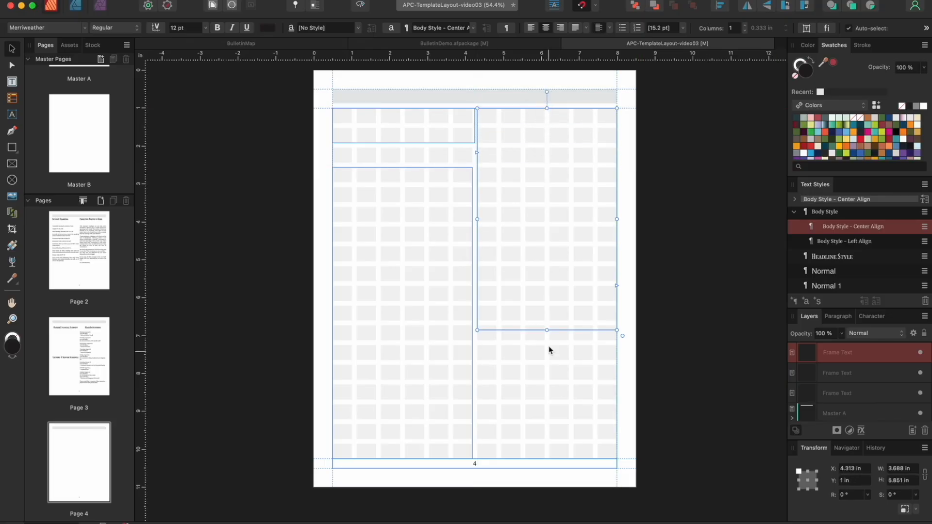
left_click_drag(546, 329, 545, 459)
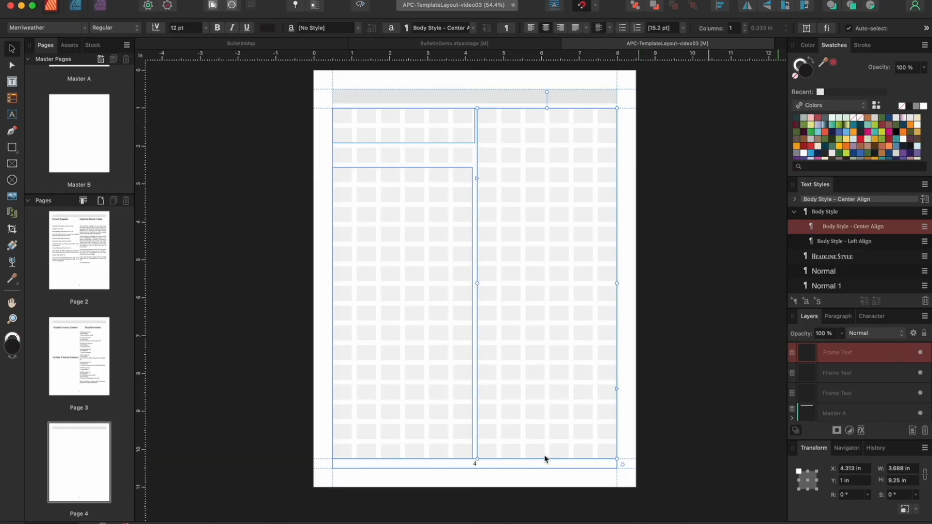
Extend the lower-left frame up to just below the top frame and enter it for text editing
left_click(449, 126)
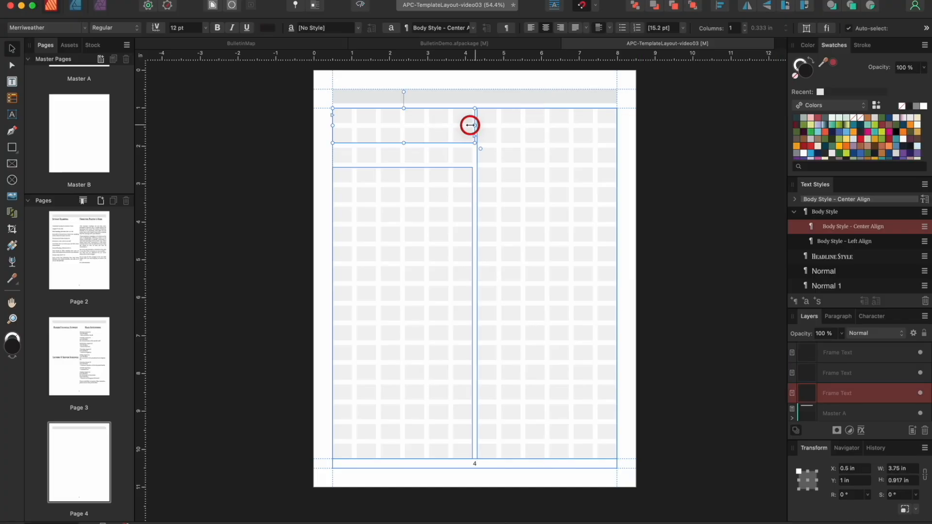
left_click(443, 197)
left_click_drag(402, 168, 402, 151)
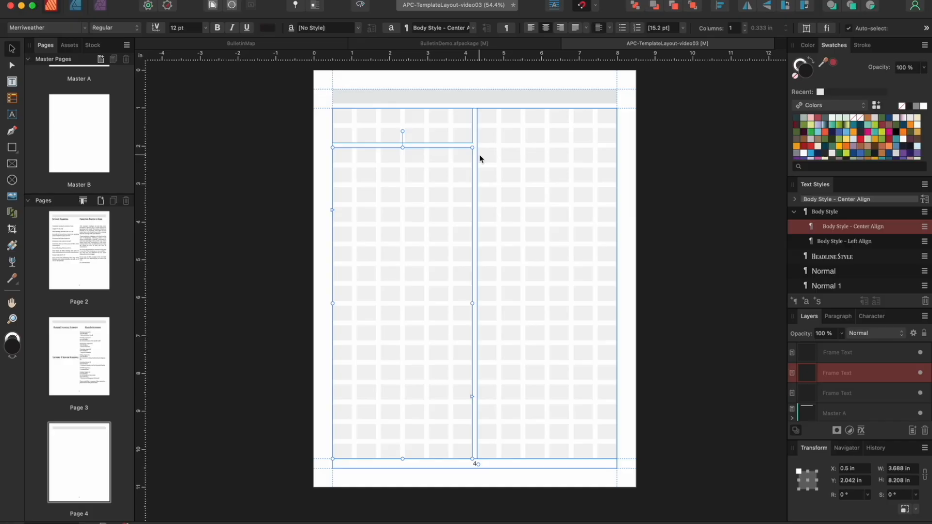
double_click(405, 167)
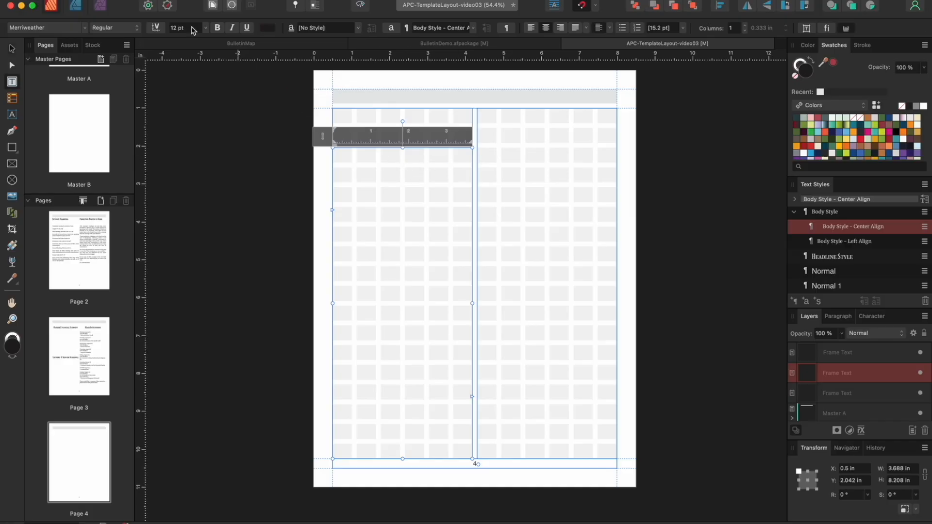
left_click(111, 2)
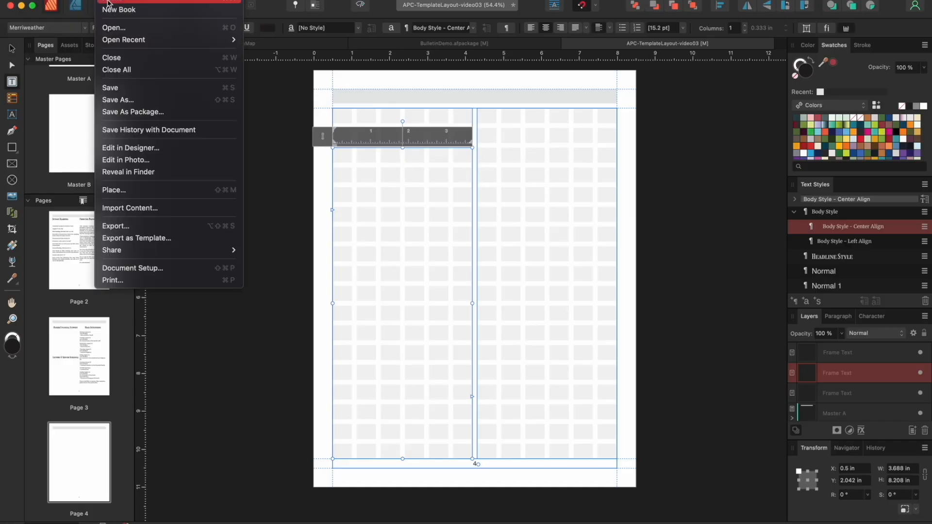
Place the page-4 featured events Word document into the left frame
left_click(129, 187)
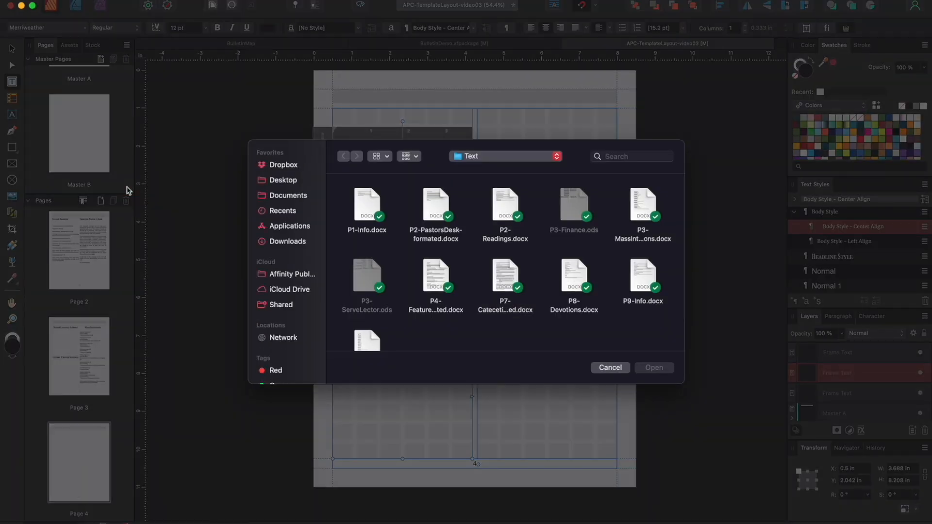
left_click(427, 281)
left_click(654, 368)
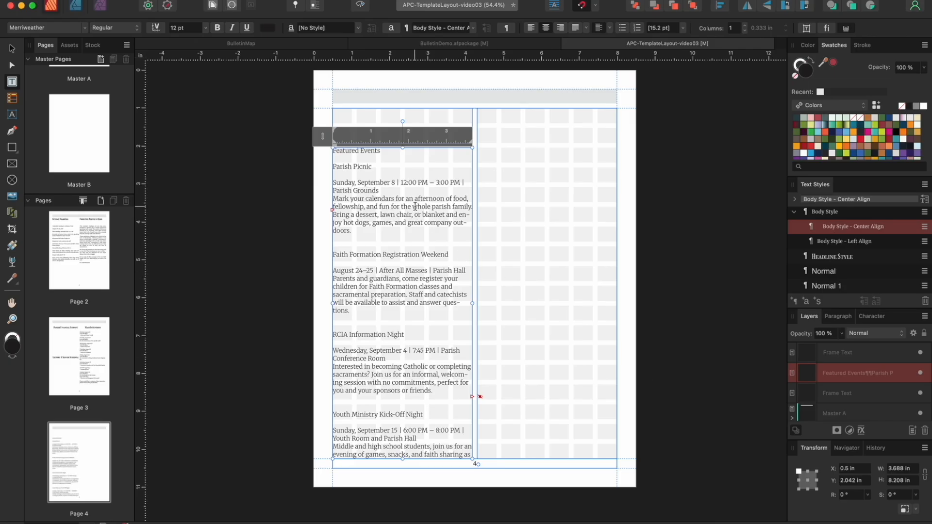
Move the Featured Events heading line out of the body text into the top frame
left_click_drag(329, 163, 327, 144)
key("cmd+c")
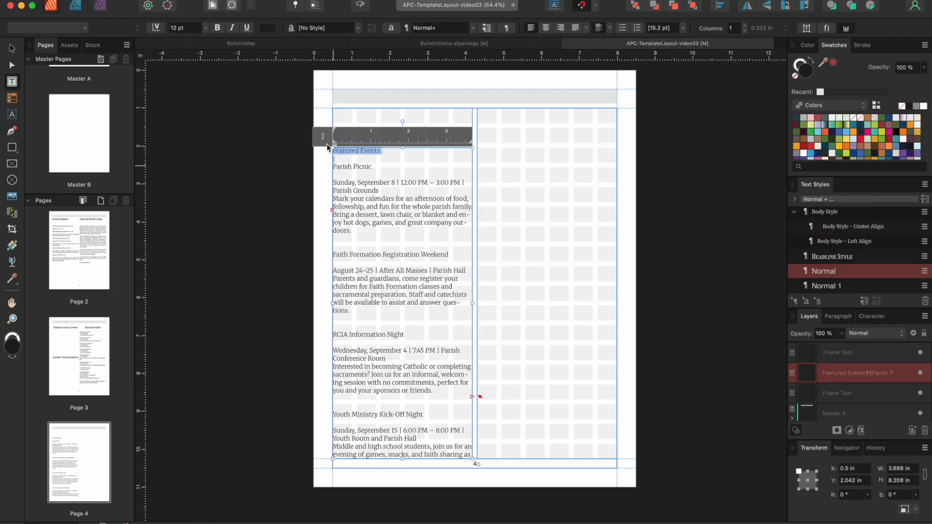
key("BackSpace")
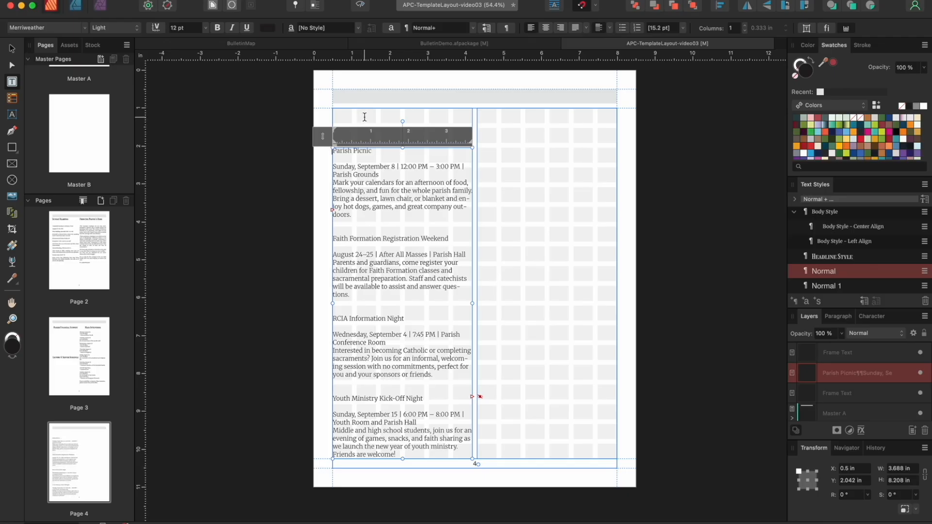
left_click(364, 117)
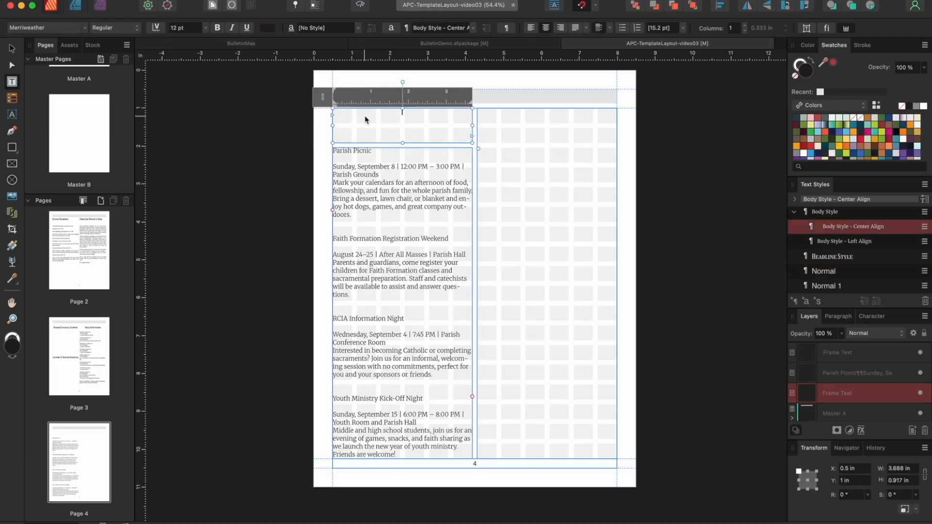
key("cmd+v")
Link the overflowing events text from the left column into the right frame
left_click(417, 323)
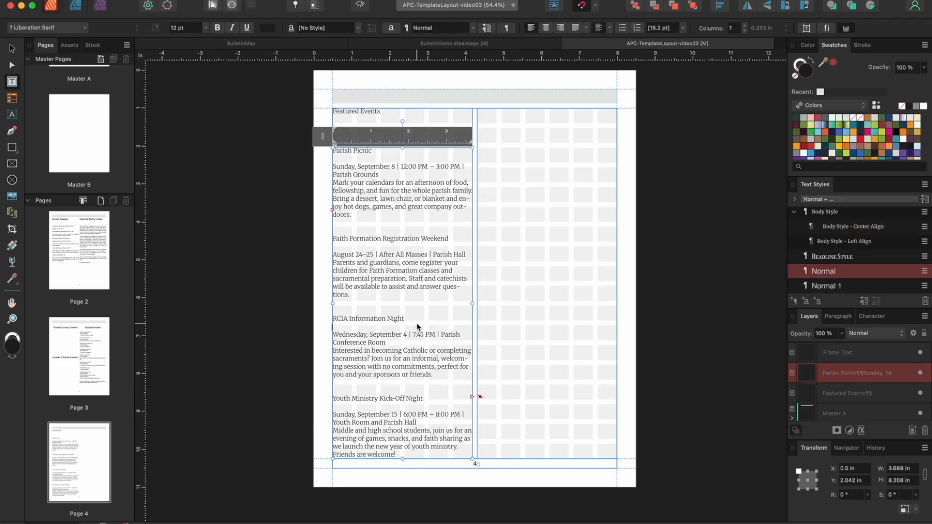
left_click(473, 397)
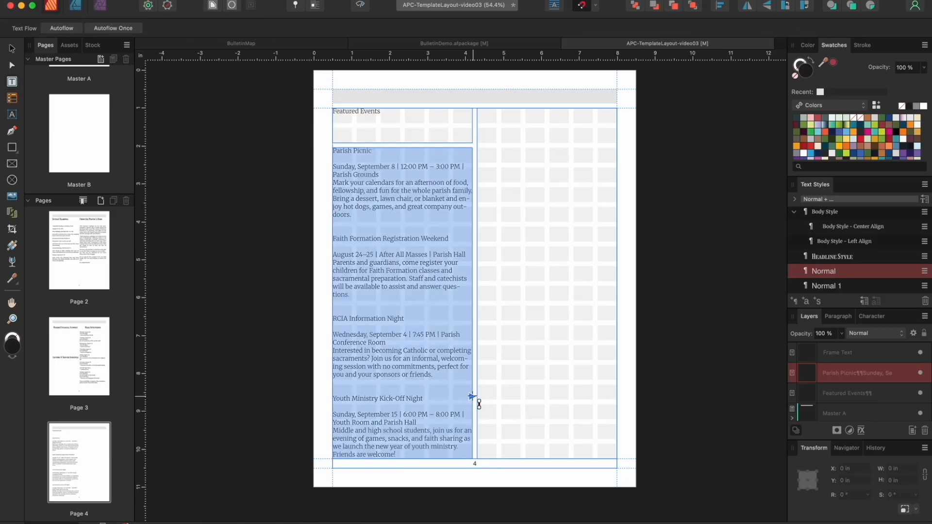
left_click(517, 232)
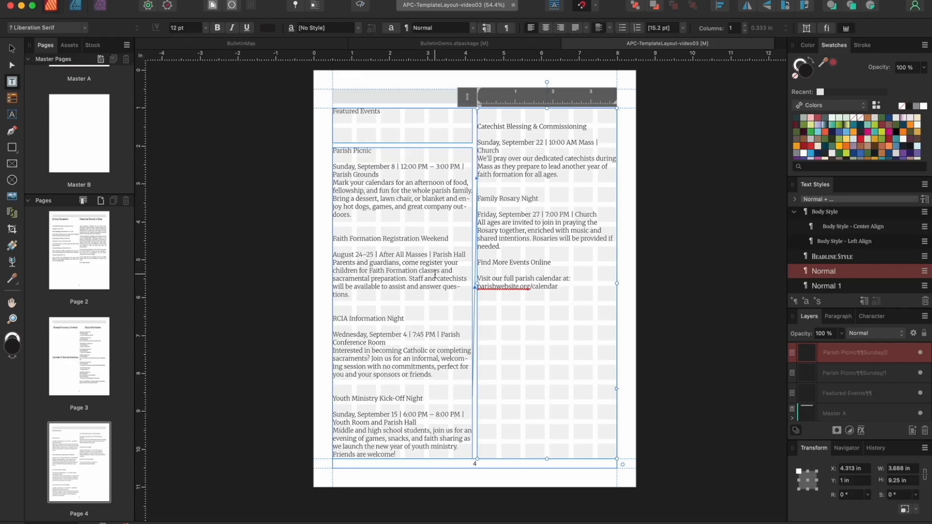
left_click(627, 232)
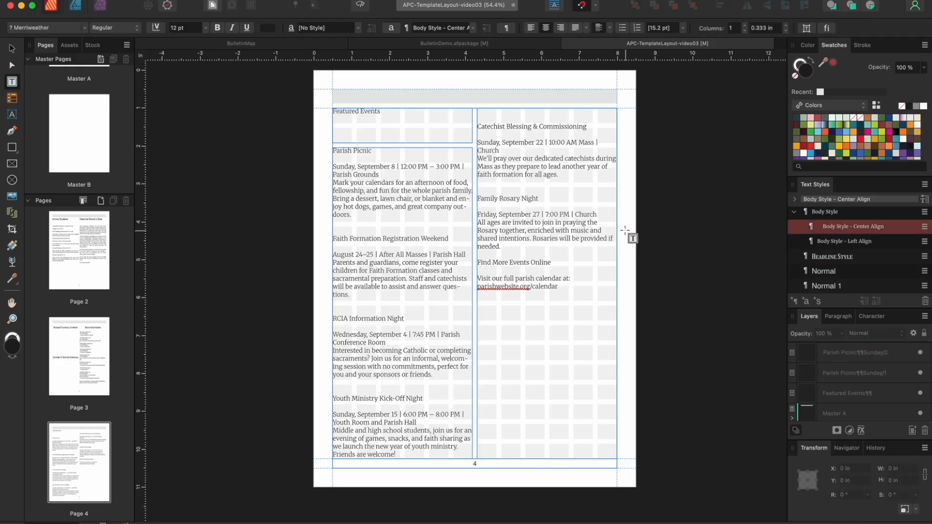
Apply Body Style to the text in all three page-4 frames
left_click(14, 50)
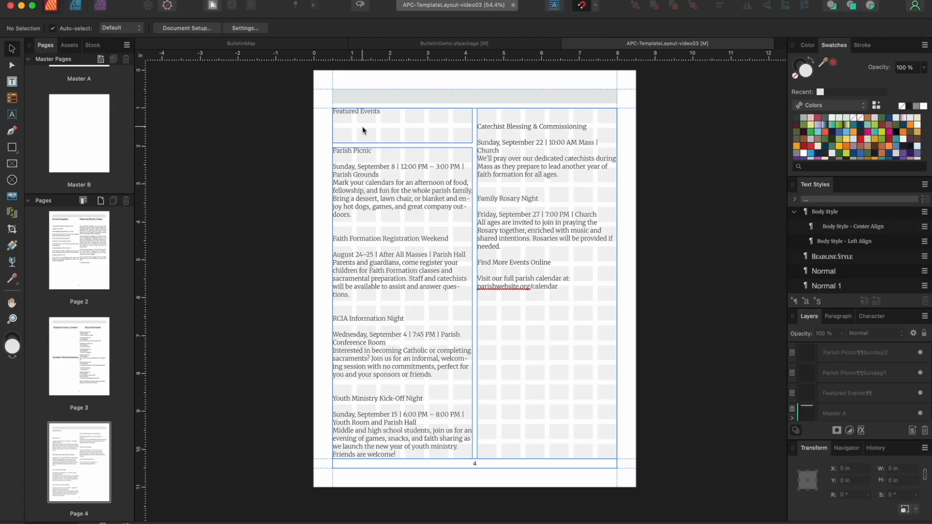
left_click(362, 126)
left_click(391, 236, "shift")
left_click(551, 222, "shift")
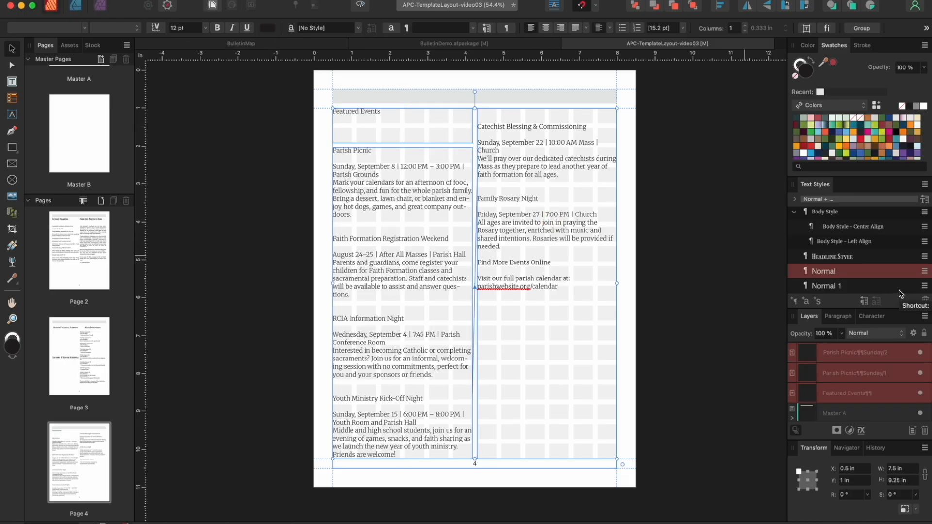
left_click(835, 214)
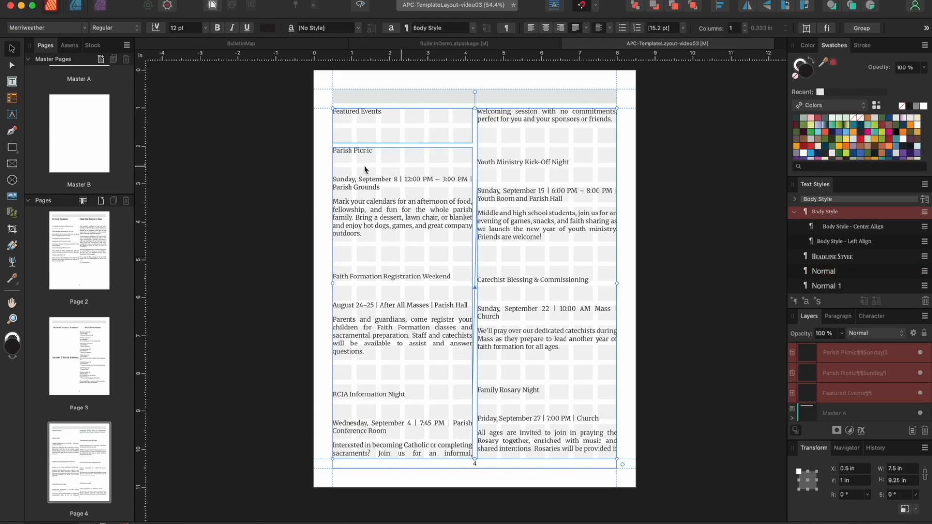
Delete the extra blank lines in the left column, from Parish Picnic through Catechist Blessing
double_click(347, 165)
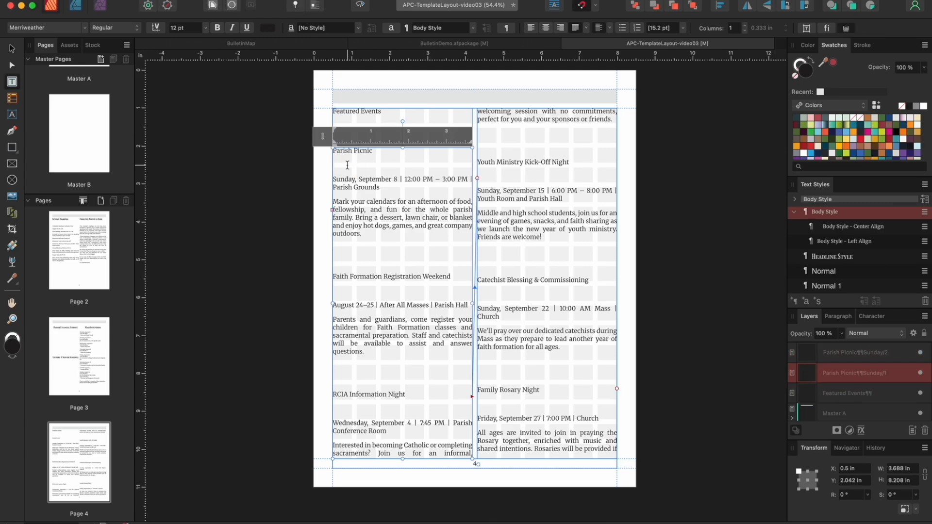
key("BackSpace")
left_click(346, 238)
key("BackSpace")
key("BackSpace")
left_click(345, 247)
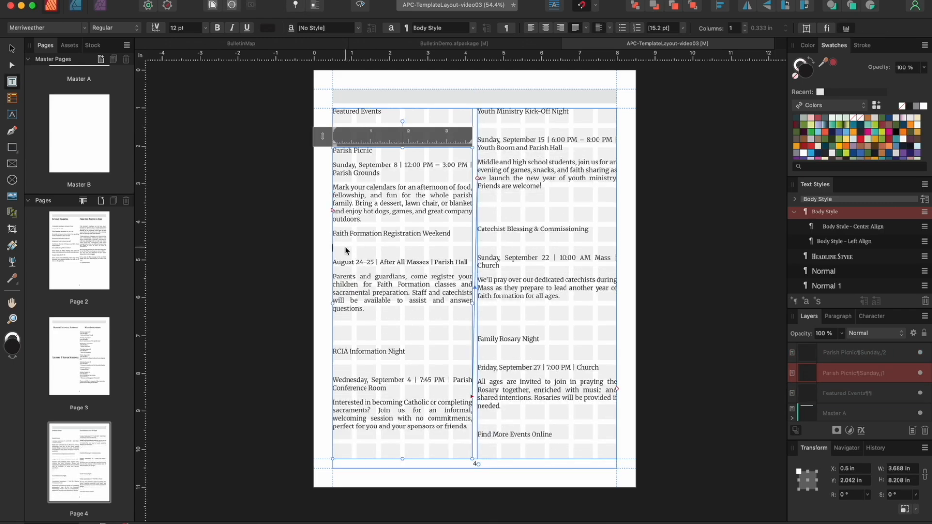
key("BackSpace")
left_click(346, 321)
key("BackSpace")
key("BackSpace")
left_click(344, 393)
key("BackSpace")
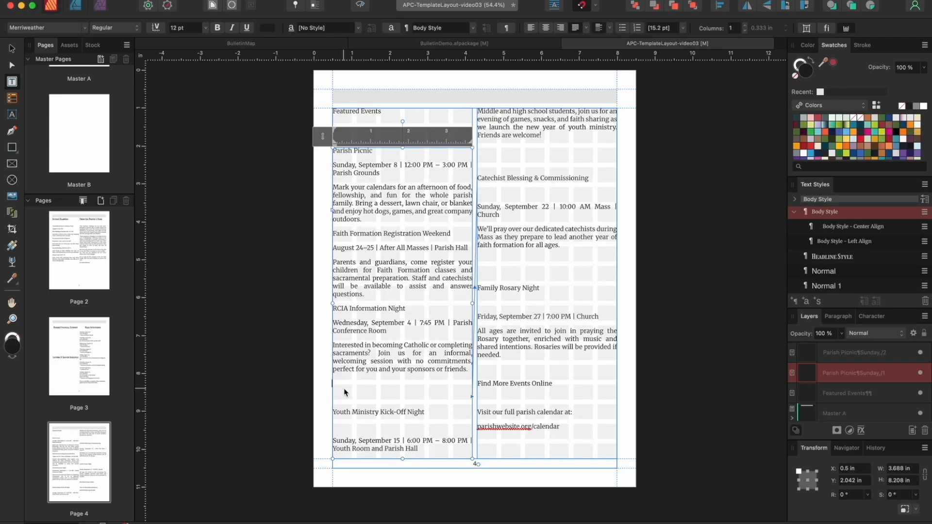
key("BackSpace")
left_click(345, 396)
key("BackSpace")
Delete the right column's blank lines around Family Rosary Night and Find More Events Online
left_click(489, 156)
key("BackSpace")
left_click(490, 217)
key("BackSpace")
key("BackSpace")
left_click(492, 221)
left_click(492, 280)
key("BackSpace")
left_click(484, 286)
key("BackSpace")
key("BackSpace")
key("BackSpace")
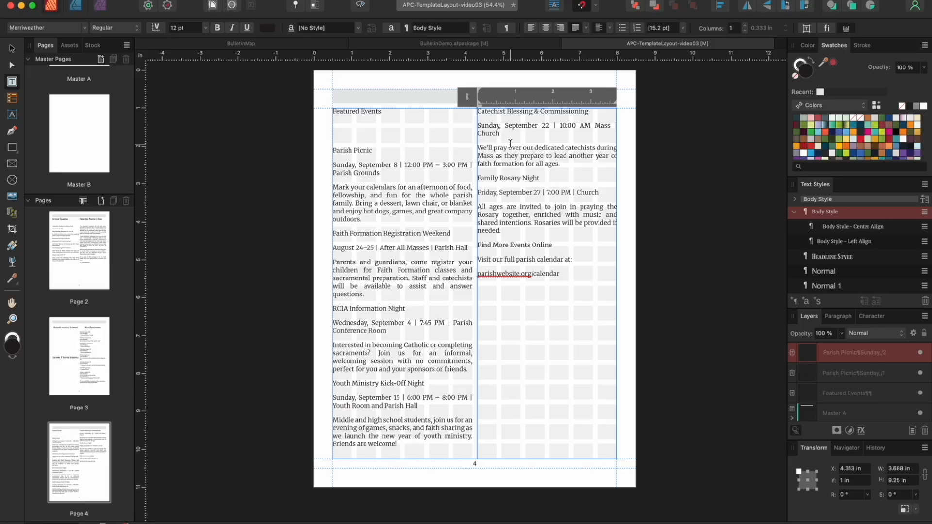
Give the Featured Events heading Title Style and centre it vertically in its frame
left_click_drag(384, 112, 333, 113)
scroll(845, 261, "down", 3)
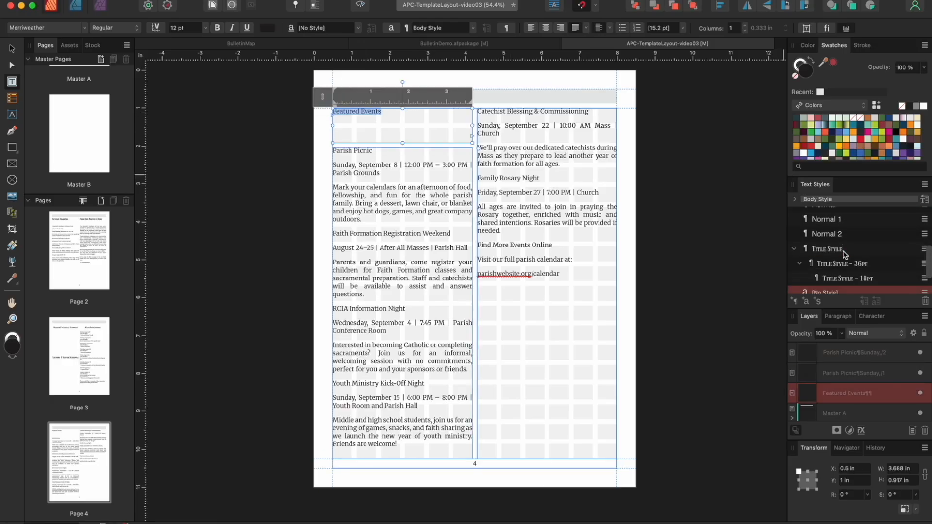
left_click(834, 248)
left_click(610, 29)
left_click(604, 54)
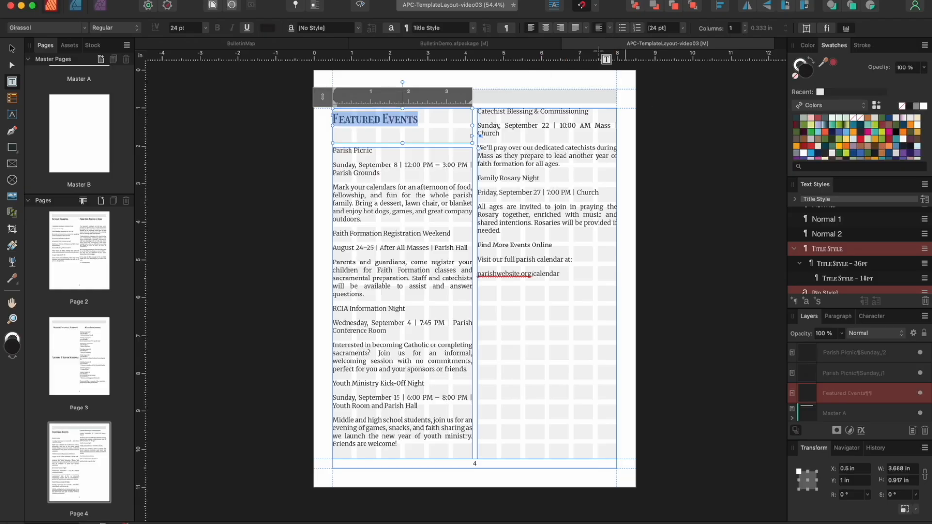
left_click(12, 50)
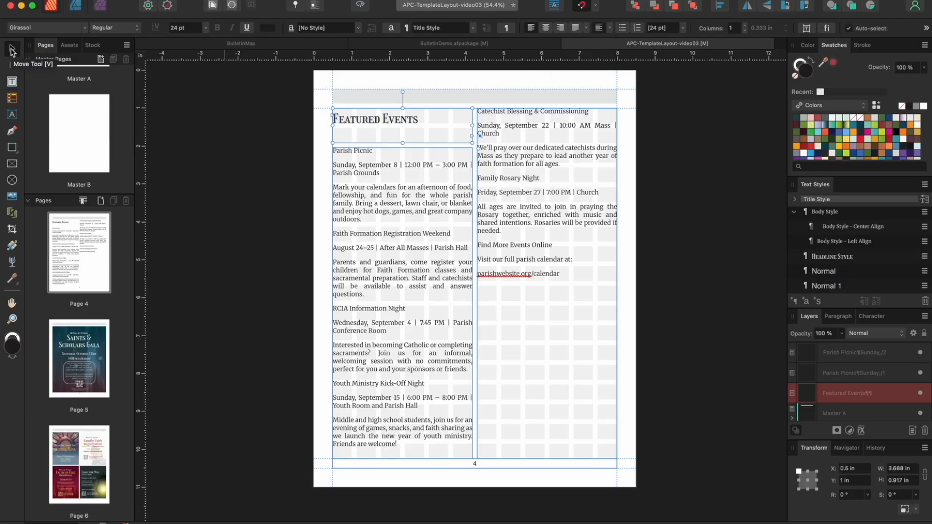
On page 7, draw a wide title frame across the top and three column frames below
scroll(322, 160, "down", 15)
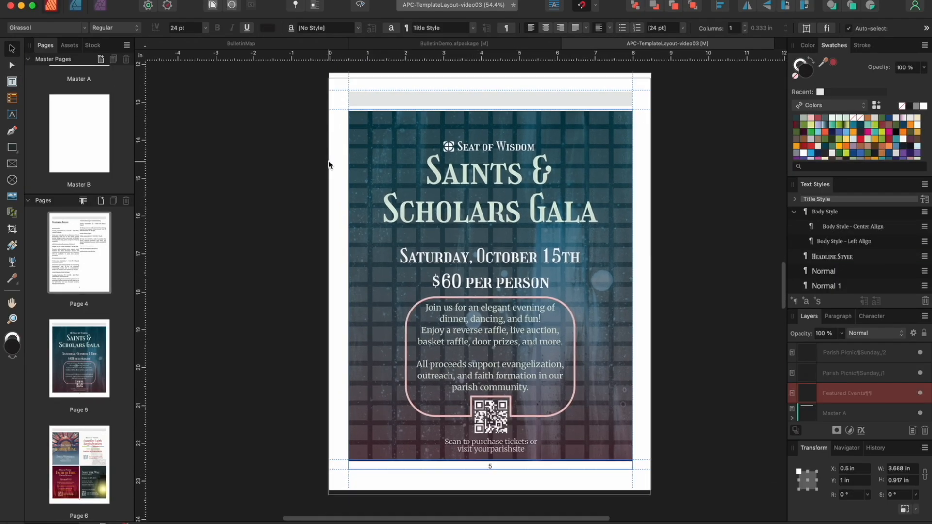
scroll(328, 165, "down", 15)
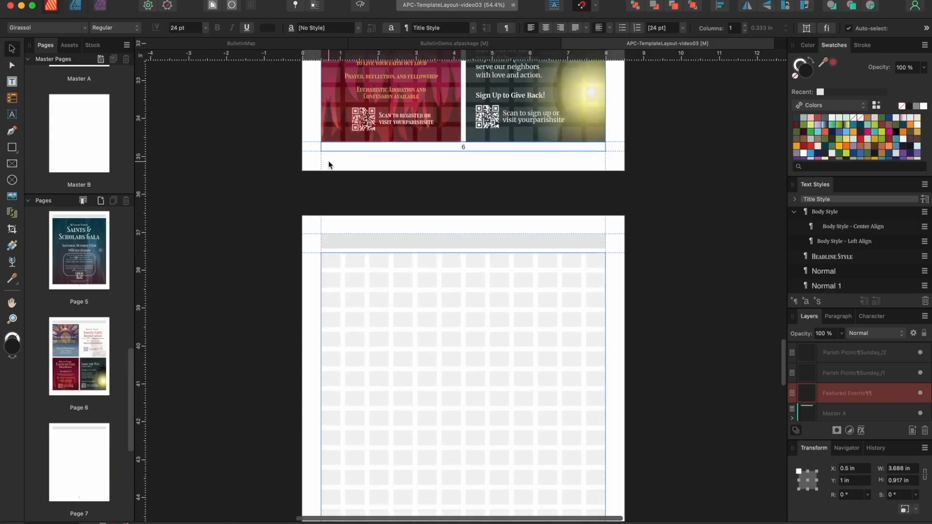
scroll(329, 165, "down", 2)
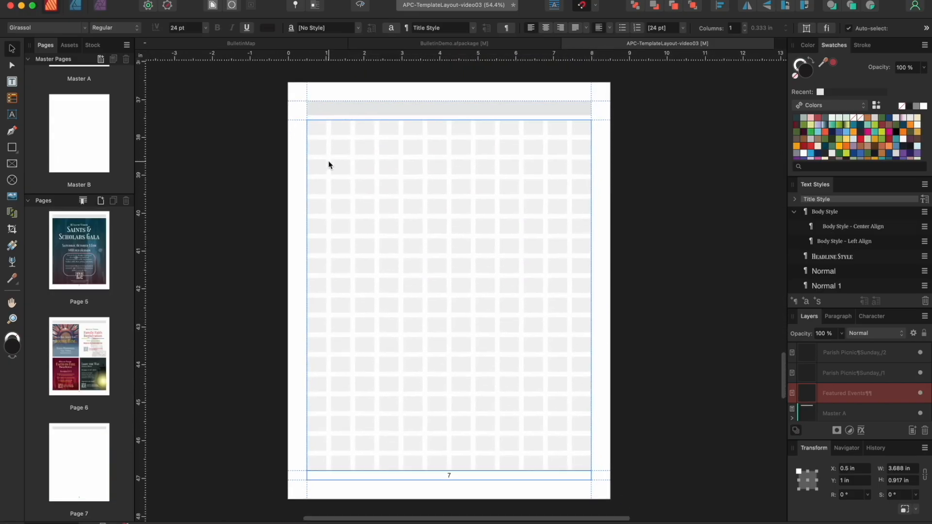
left_click(12, 84)
left_click_drag(314, 129, 591, 173)
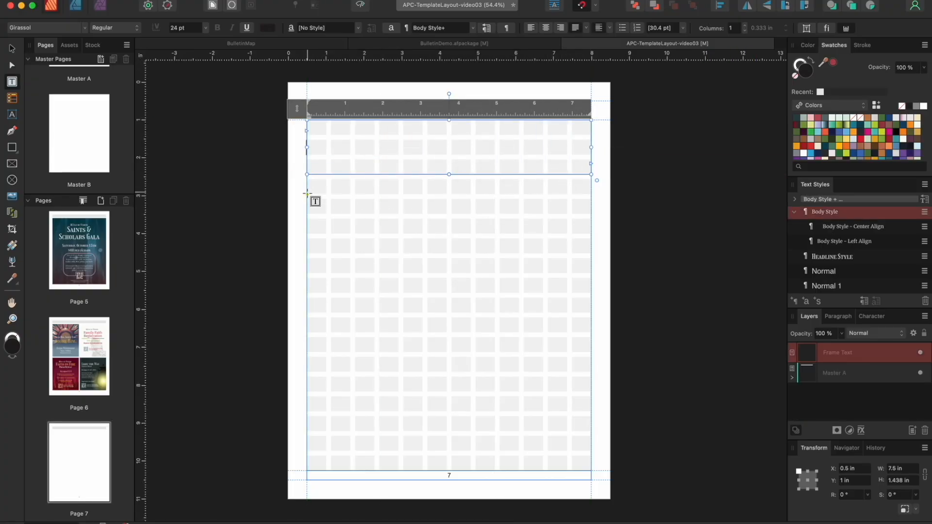
left_click_drag(307, 201, 399, 321)
left_click_drag(403, 218, 500, 345)
left_click_drag(513, 258, 591, 376)
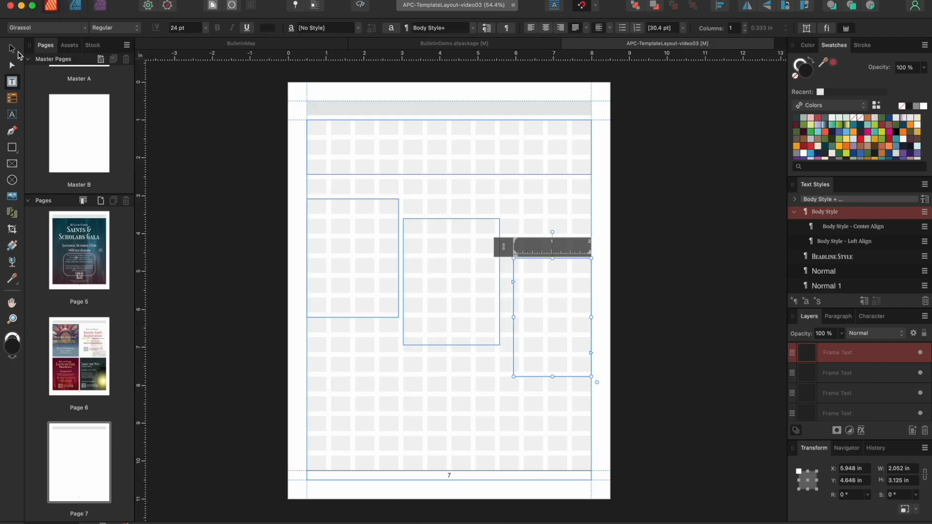
Stretch the left and middle frames from below the header to the bottom margin
left_click(12, 48)
left_click(345, 213)
left_click_drag(352, 199, 352, 179)
left_click_drag(353, 318, 356, 471)
left_click(450, 308)
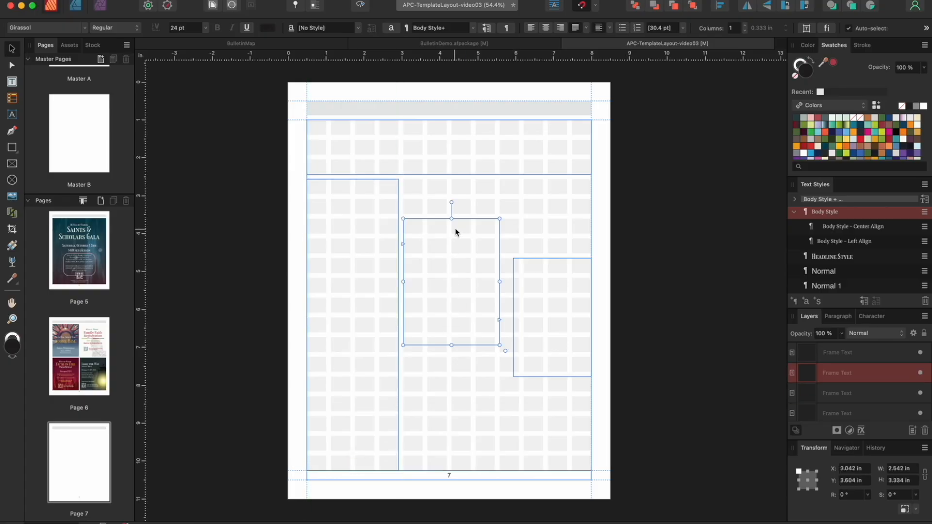
left_click_drag(451, 219, 452, 181)
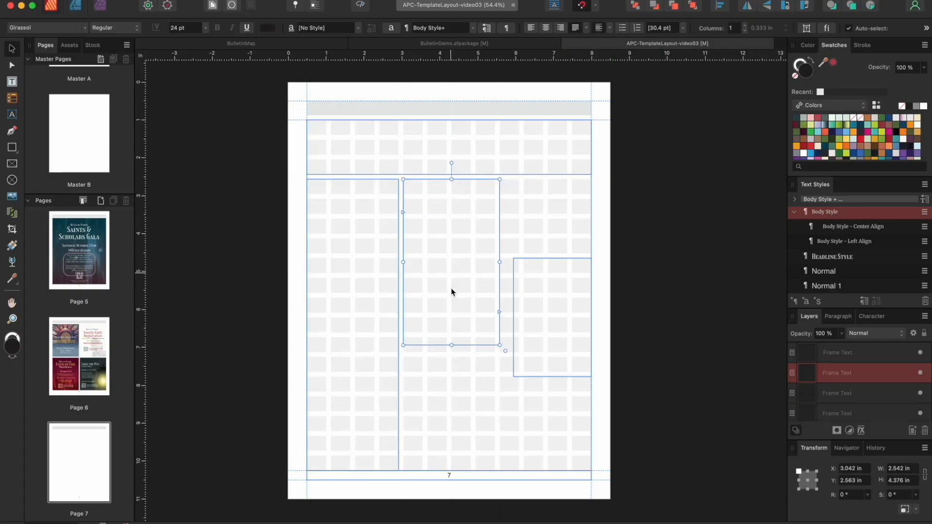
left_click_drag(453, 346, 454, 470)
Resize the right frame to full height and 2.417 in wide, matching the middle frame's width
left_click(544, 376)
left_click_drag(553, 257, 552, 179)
left_click_drag(513, 278, 502, 279)
left_click_drag(546, 377, 547, 470)
left_click(496, 323)
left_click_drag(495, 325, 493, 326)
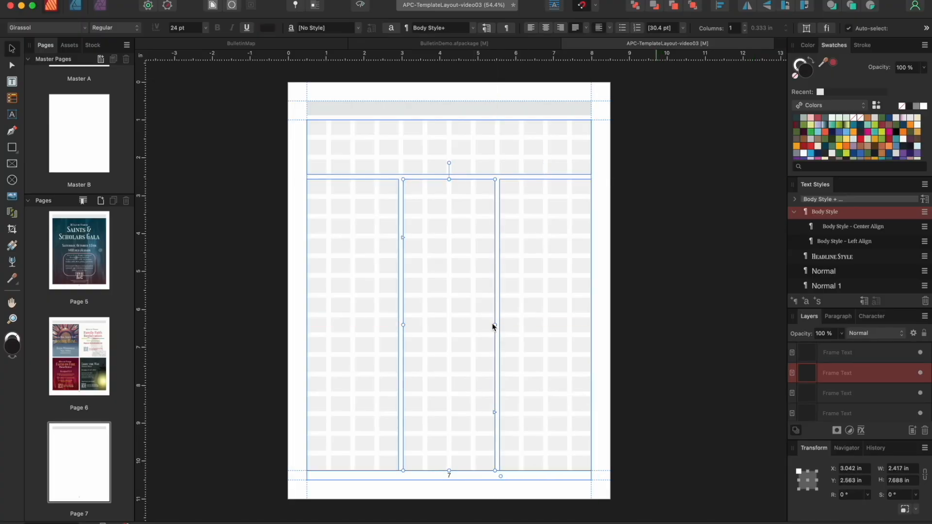
Select the left column frame and start placing a file into it
left_click(340, 198)
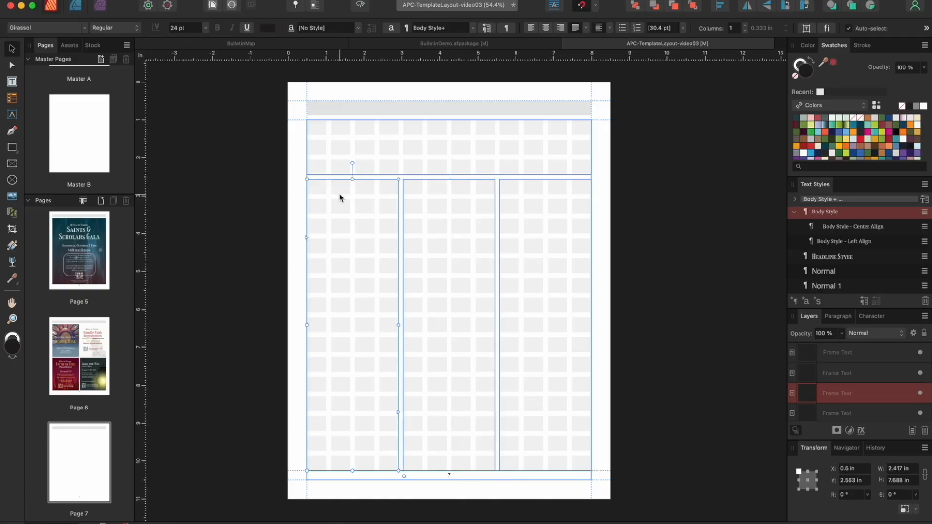
left_click(105, 2)
left_click(135, 193)
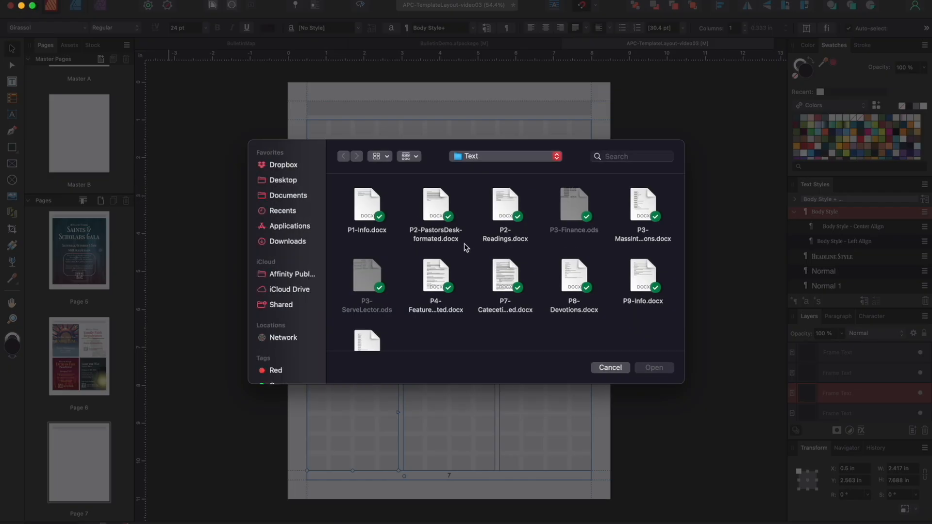
Place the page 7 article in the left column and flow it through all three columns
left_click(509, 275)
left_click(639, 372)
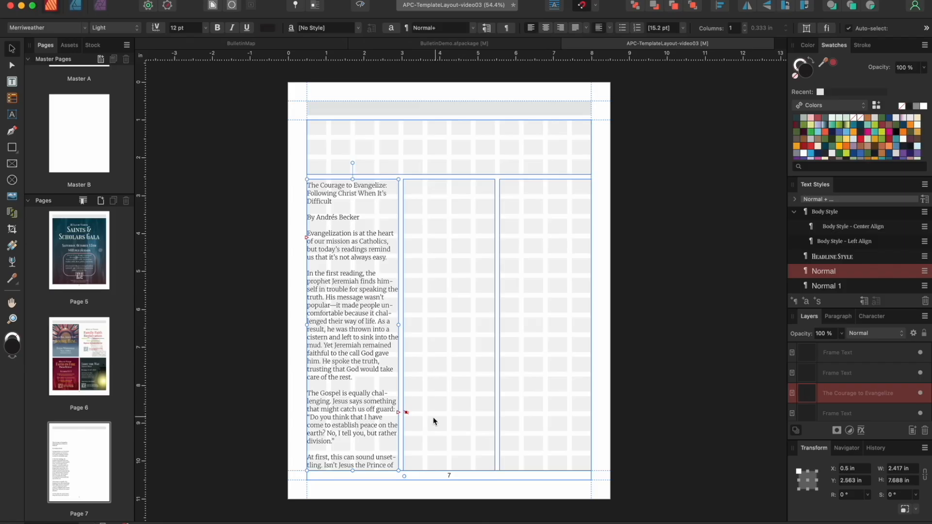
left_click(404, 413)
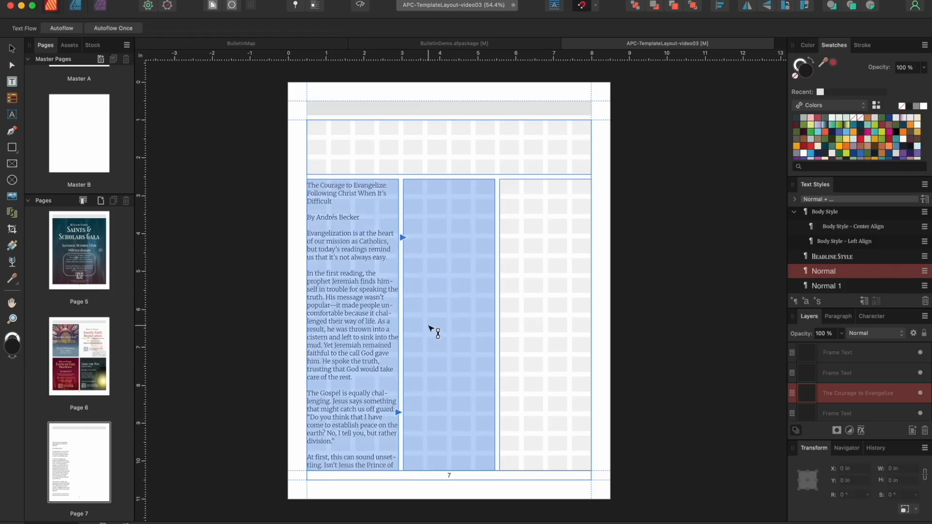
left_click(430, 328)
left_click(495, 411)
left_click(536, 365)
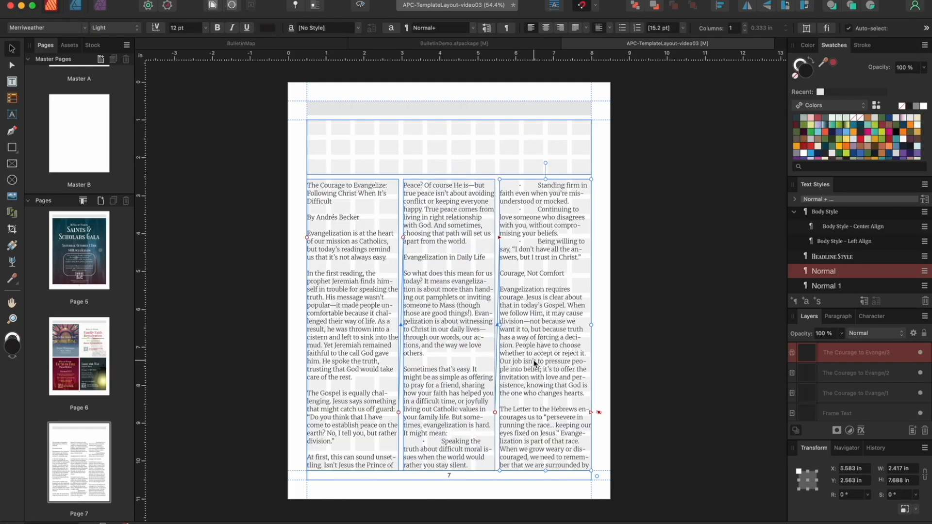
Draw a text frame down page 8's left side and link the third column's overflow into it
scroll(534, 363, "down", 10)
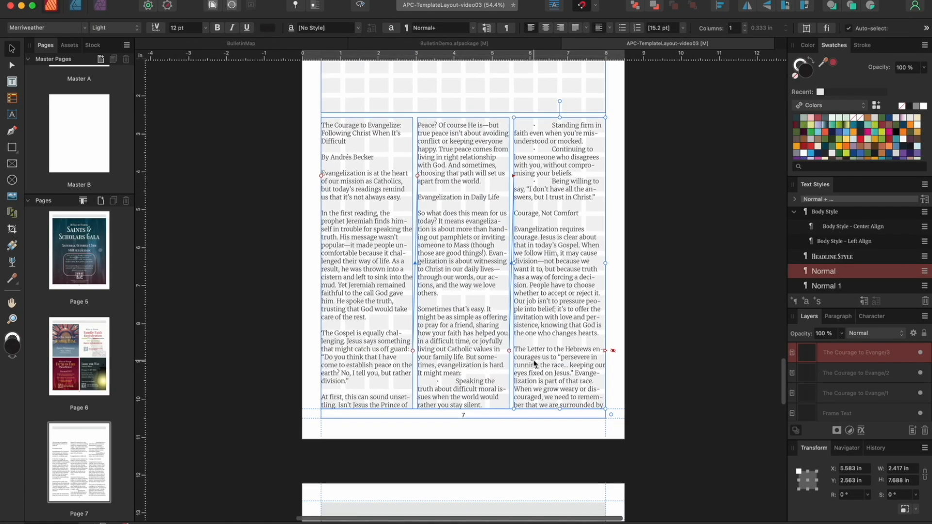
left_click(13, 81)
left_click_drag(318, 146, 458, 496)
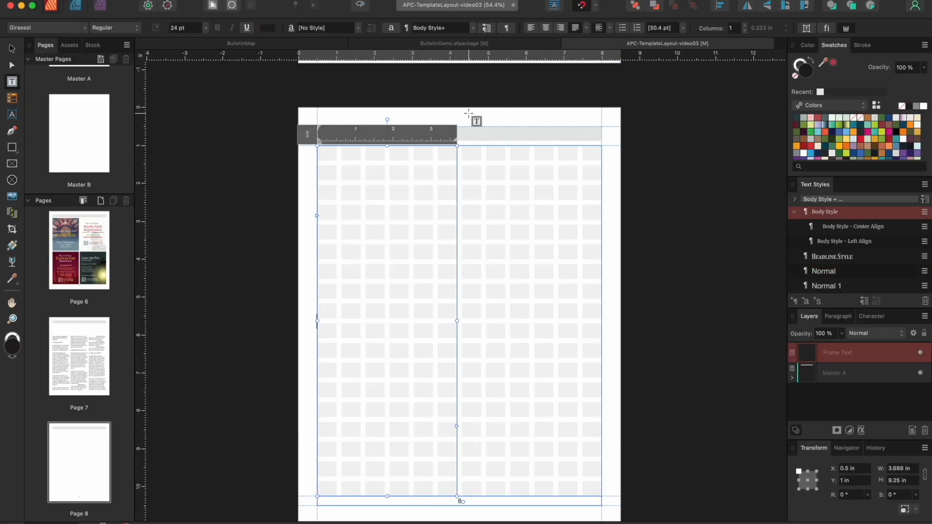
scroll(534, 126, "up", 5)
scroll(626, 138, "up", 2)
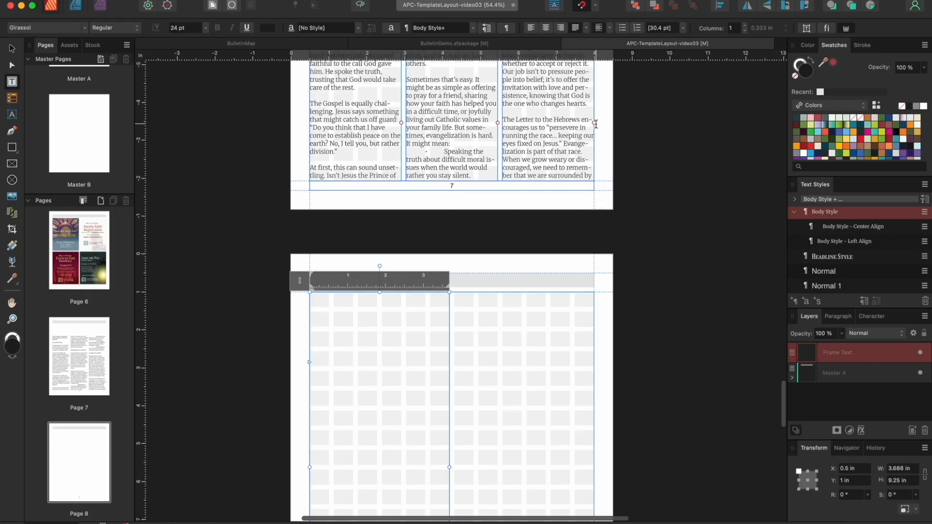
left_click(595, 124)
left_click(594, 122)
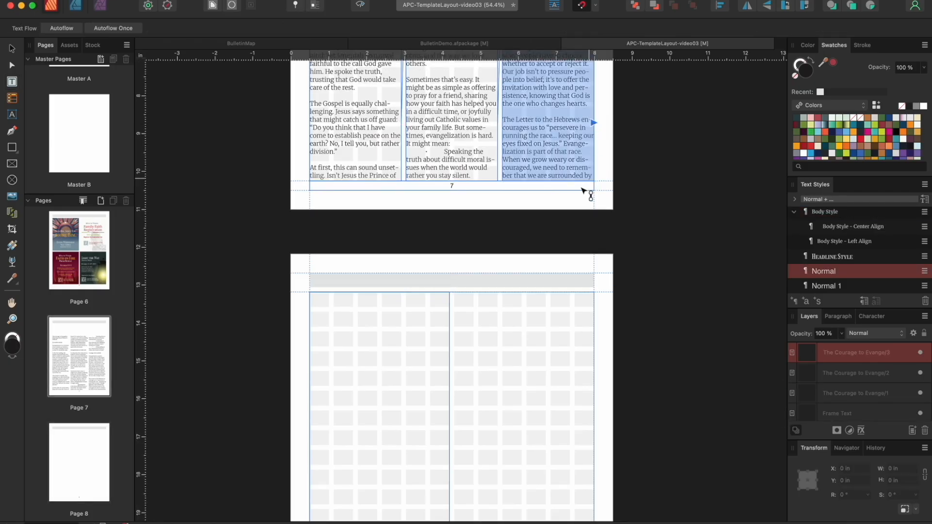
left_click(360, 312)
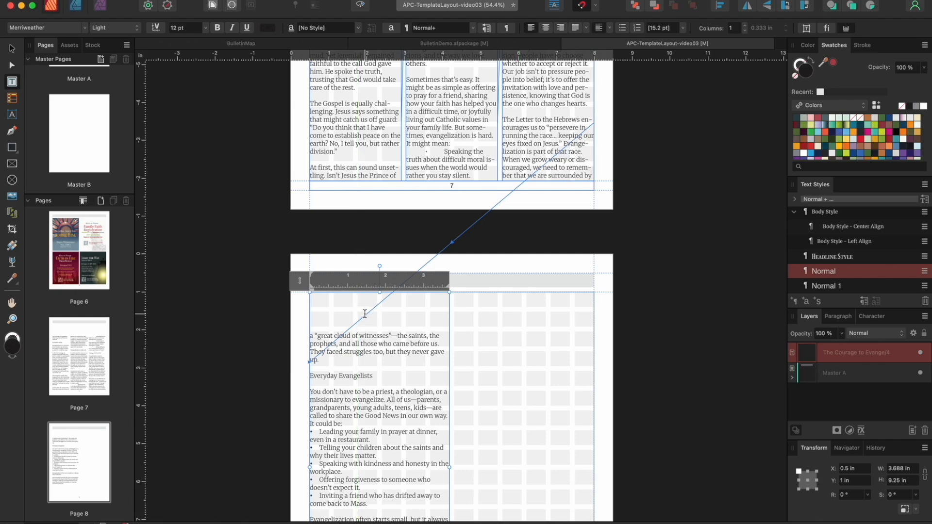
Set the page 8 text frame to Top Align vertically
left_click(610, 28)
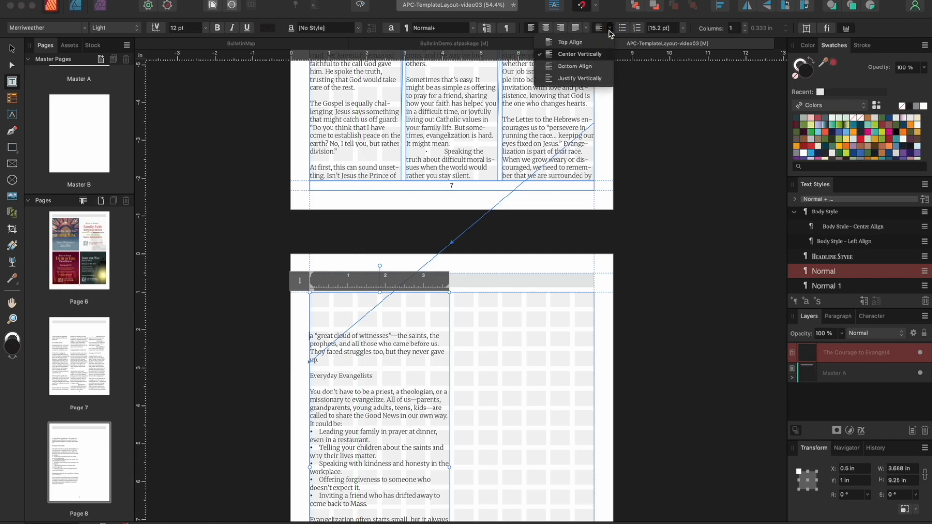
left_click(576, 38)
scroll(548, 154, "up", 2)
scroll(548, 154, "up", 2)
Select all three page 7 column frames and set them to Top Align
left_click(546, 153)
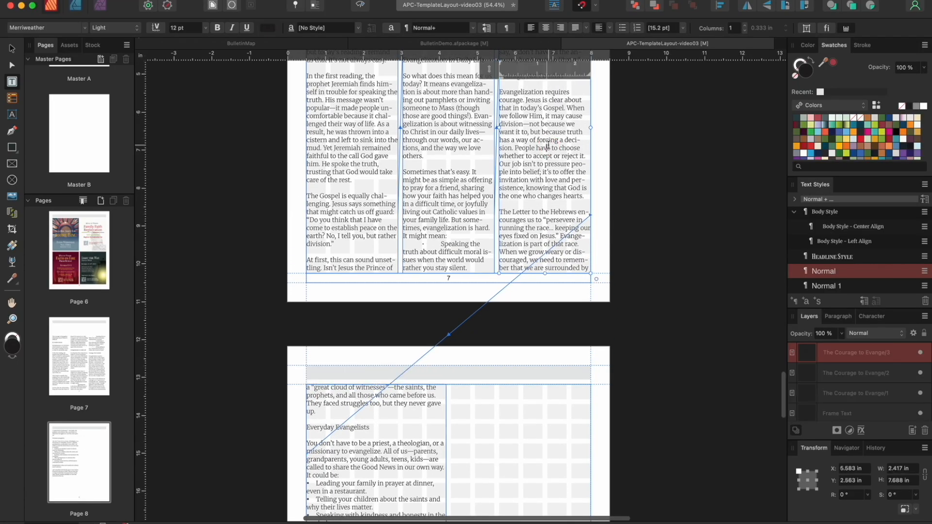
scroll(522, 130, "up", 2)
scroll(523, 130, "up", 6)
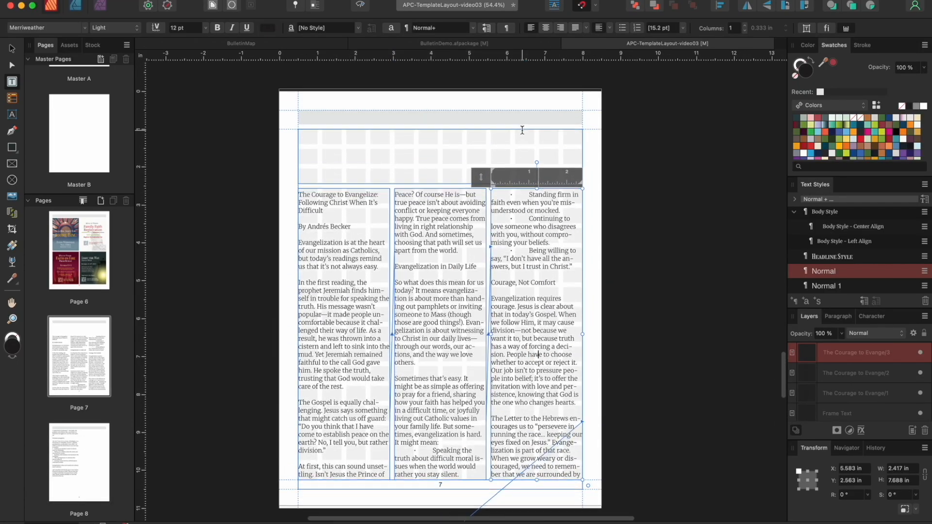
left_click(445, 266, "shift")
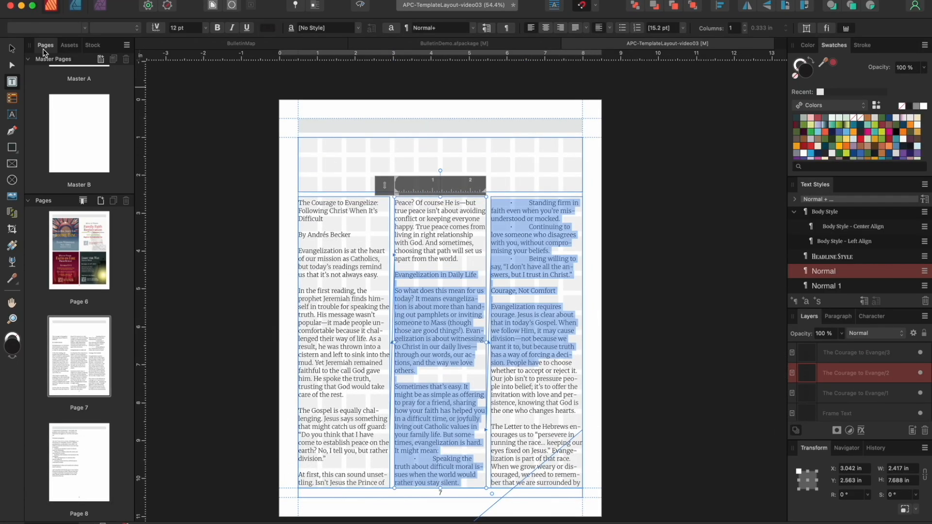
left_click(12, 49)
left_click(339, 222)
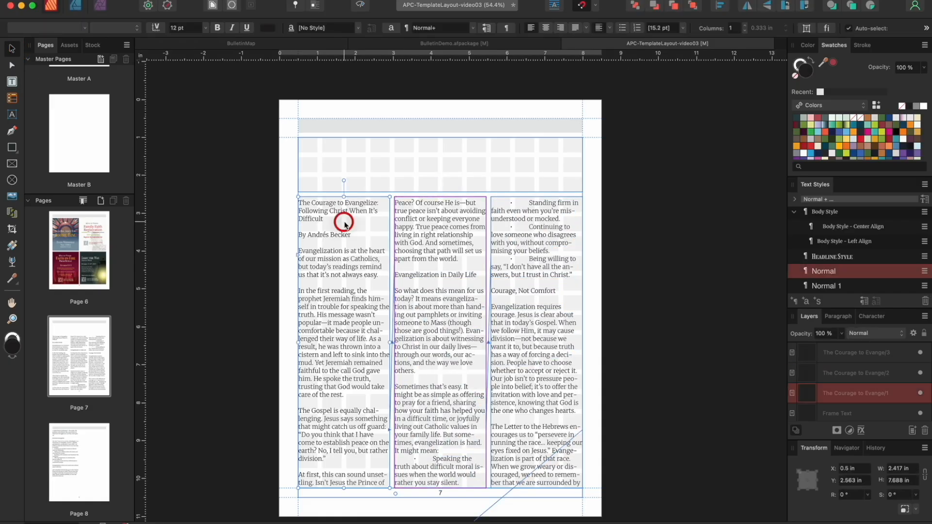
left_click(431, 245, "shift")
left_click(532, 222, "shift")
left_click(610, 28)
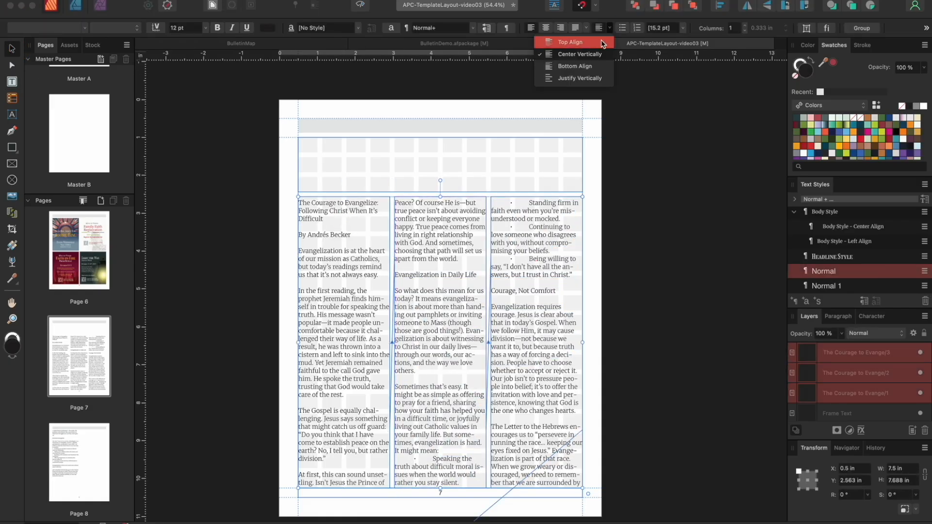
left_click(602, 42)
Apply Body Style to the article text on pages 7 and 8
scroll(405, 411, "down", 5)
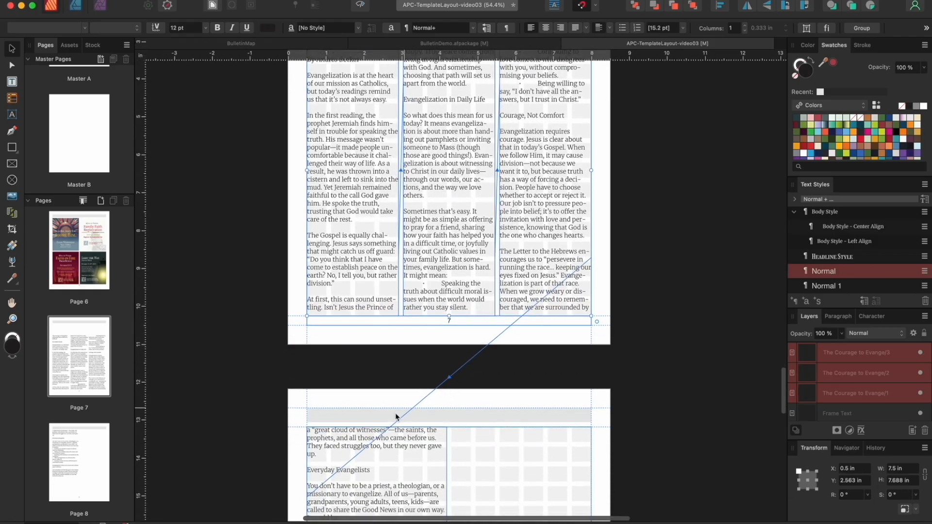
left_click(335, 443)
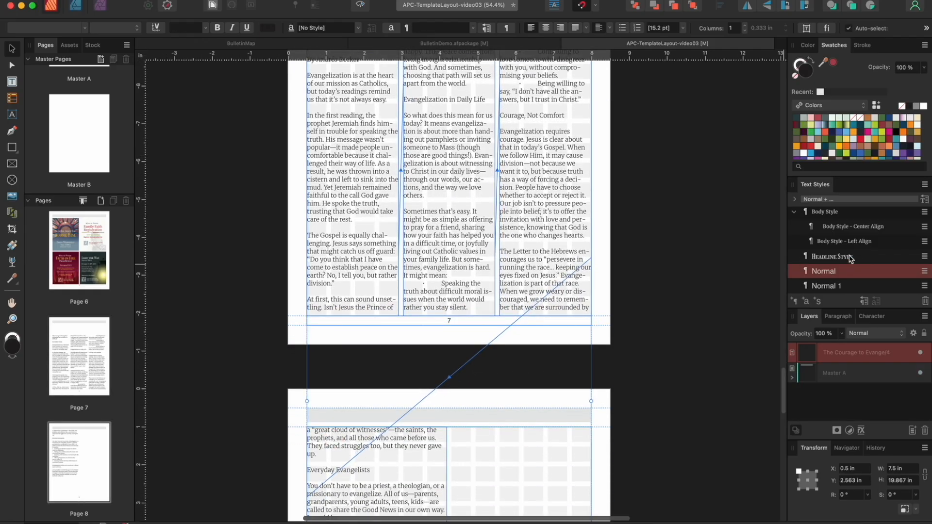
scroll(850, 257, "up", 1)
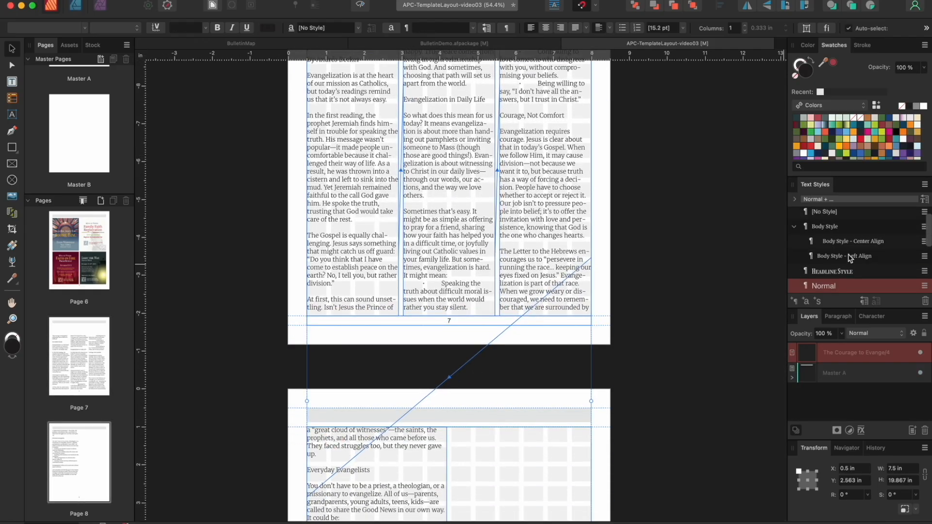
left_click(830, 227)
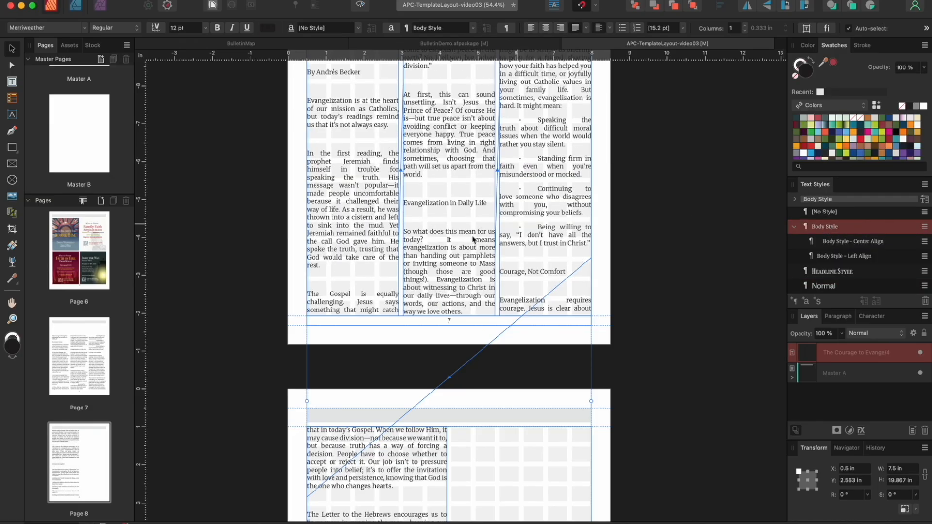
scroll(472, 239, "up", 5)
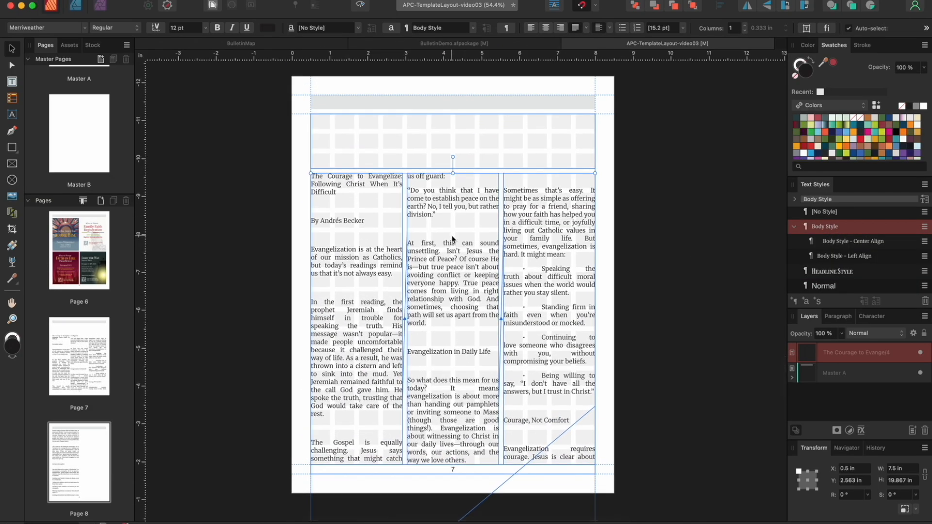
Move the article title from column one into a new header text frame
left_click(346, 194)
double_click(339, 195)
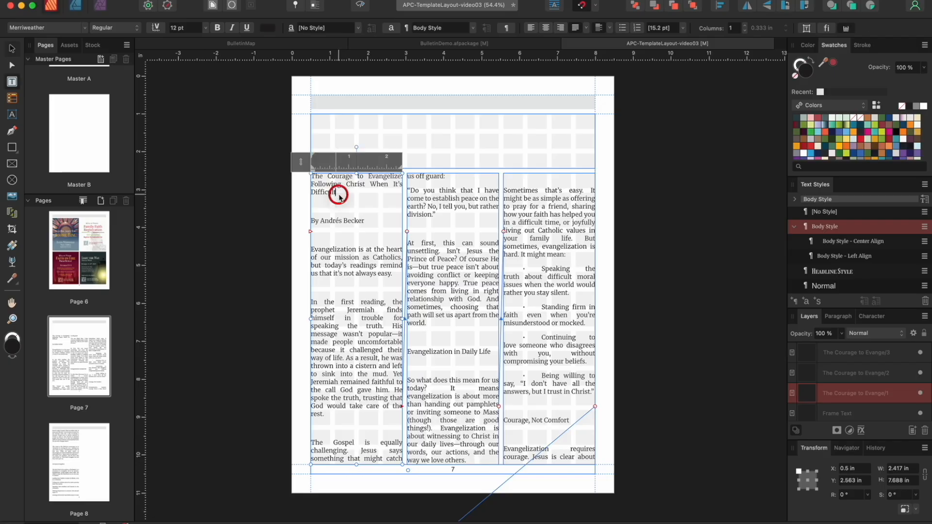
left_click_drag(339, 196, 301, 168)
key("cmd+c")
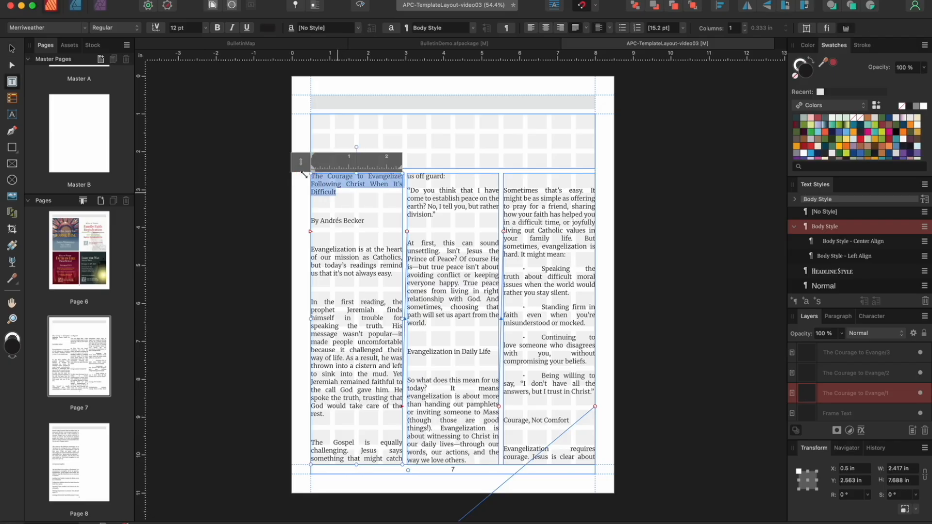
key("BackSpace")
left_click(326, 120)
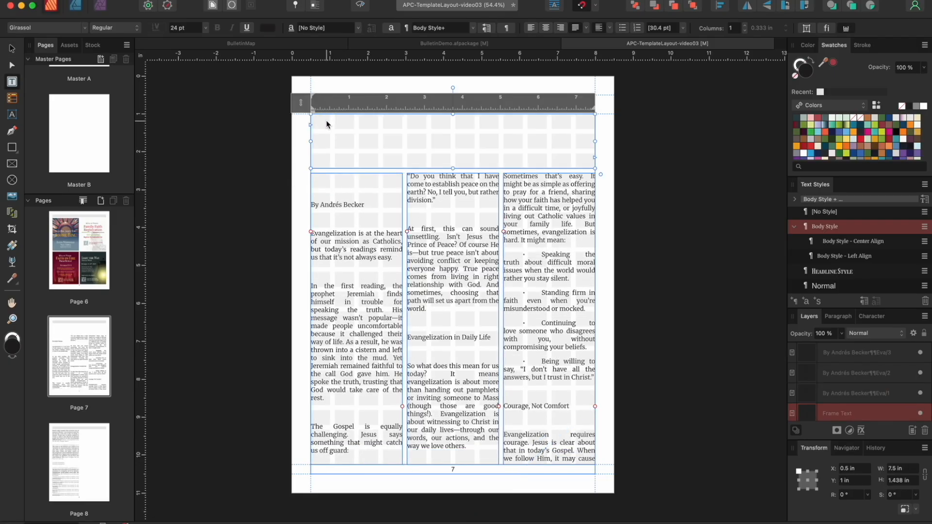
key("cmd+v")
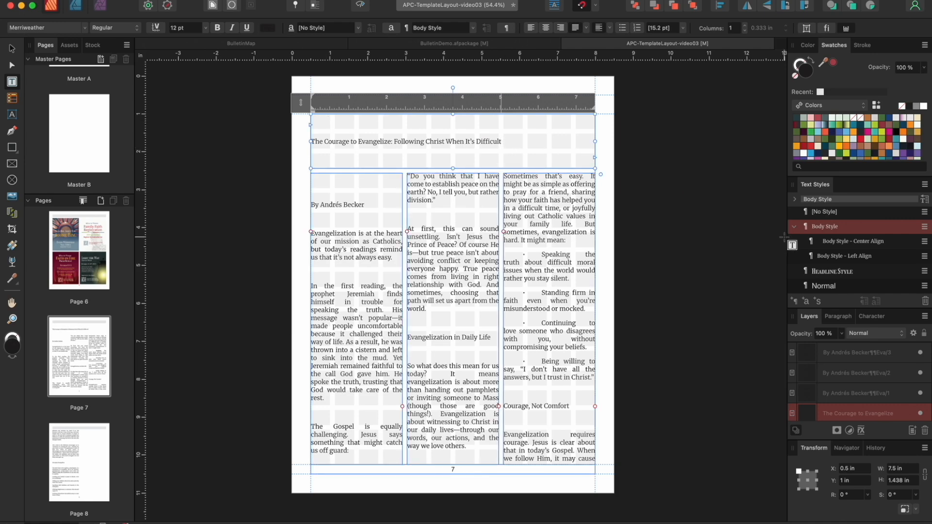
Apply the 'Title Style - 36pt' text style to the article title
left_click_drag(503, 141, 310, 141)
scroll(867, 264, "down", 3)
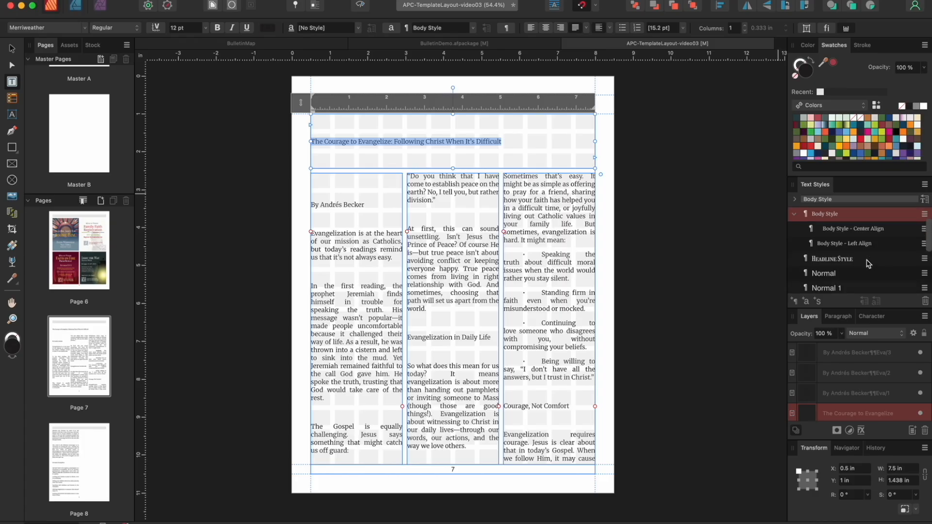
scroll(864, 250, "down", 5)
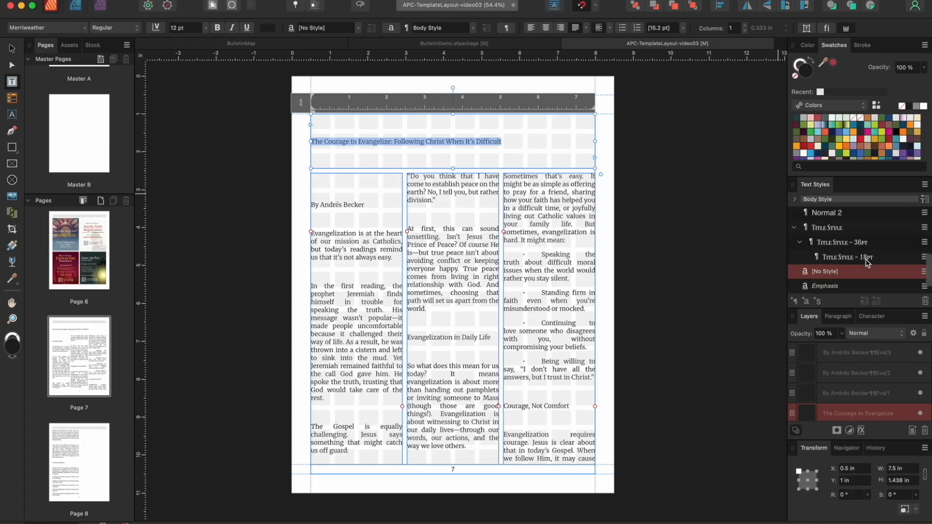
left_click(856, 231)
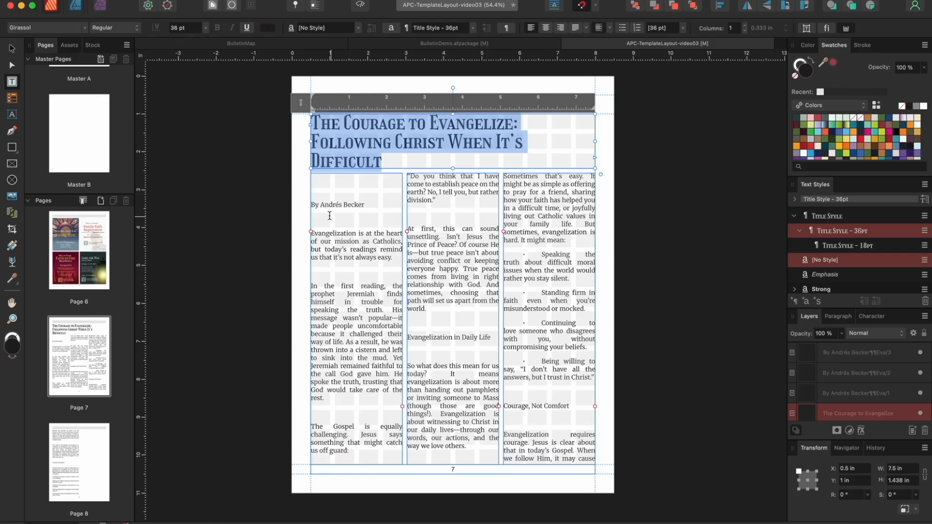
Delete the blank paragraphs around the byline and in page 7's left column
left_click(312, 204)
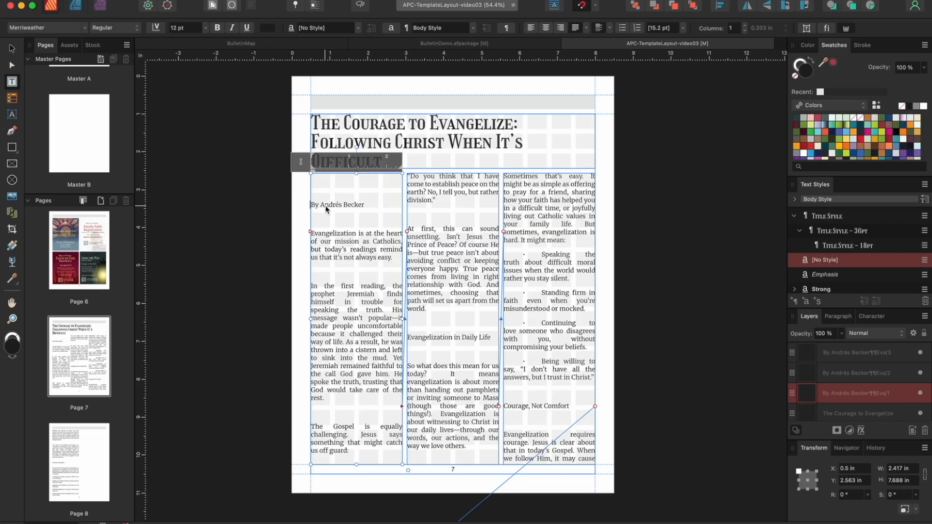
key("BackSpace")
key("BackSpace")
left_click(321, 190)
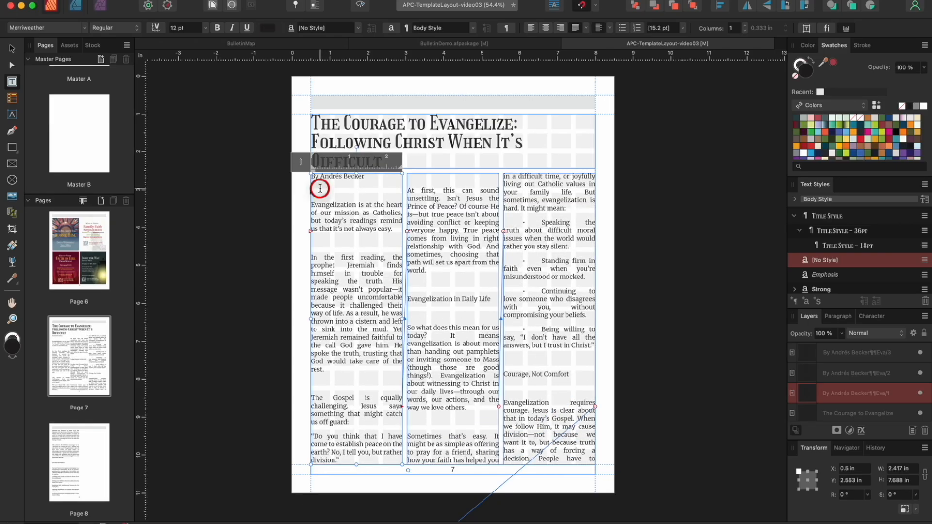
key("BackSpace")
left_click(321, 228)
key("BackSpace")
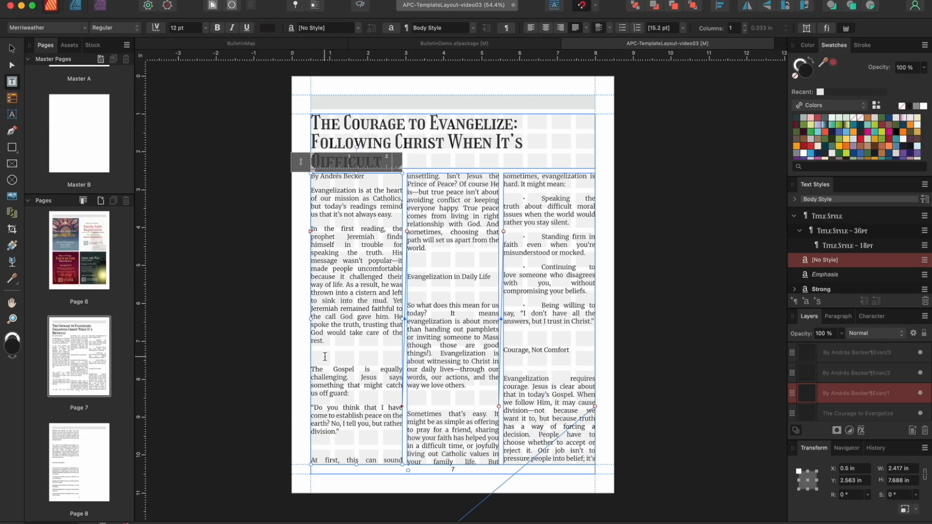
left_click(325, 362)
key("BackSpace")
left_click(325, 432)
key("BackSpace")
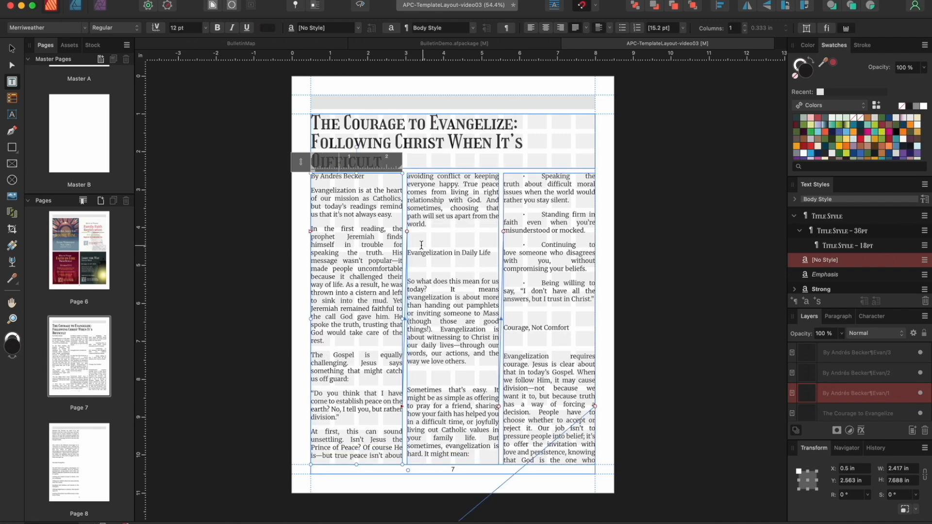
Delete the empty lines in the middle and right columns, including near 'Courage, Not Comfort'
left_click(419, 245)
key("BackSpace")
left_click(418, 252)
key("BackSpace")
left_click(418, 349)
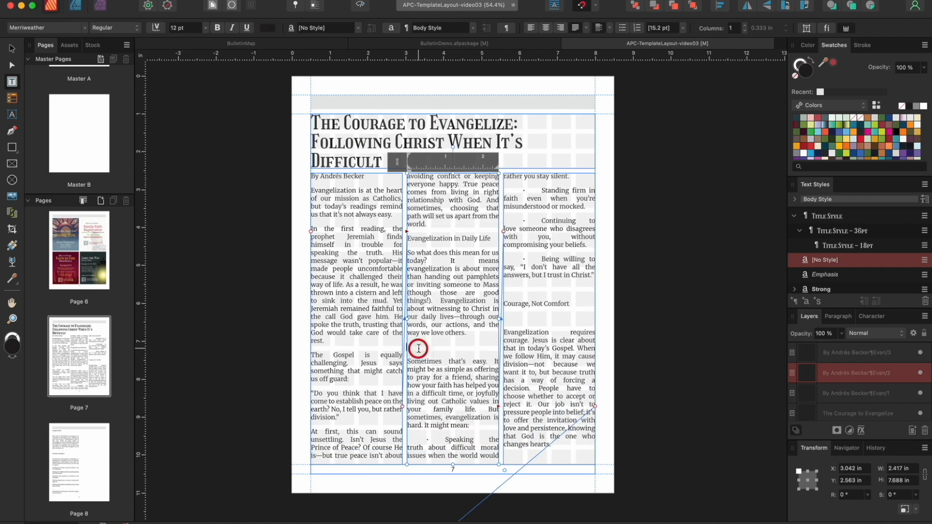
key("BackSpace")
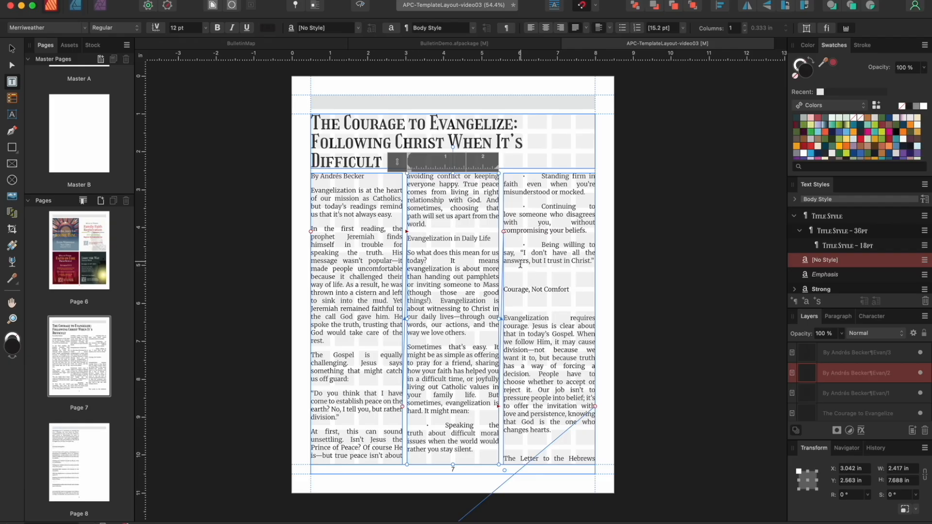
left_click(514, 271)
key("BackSpace")
key("BackSpace")
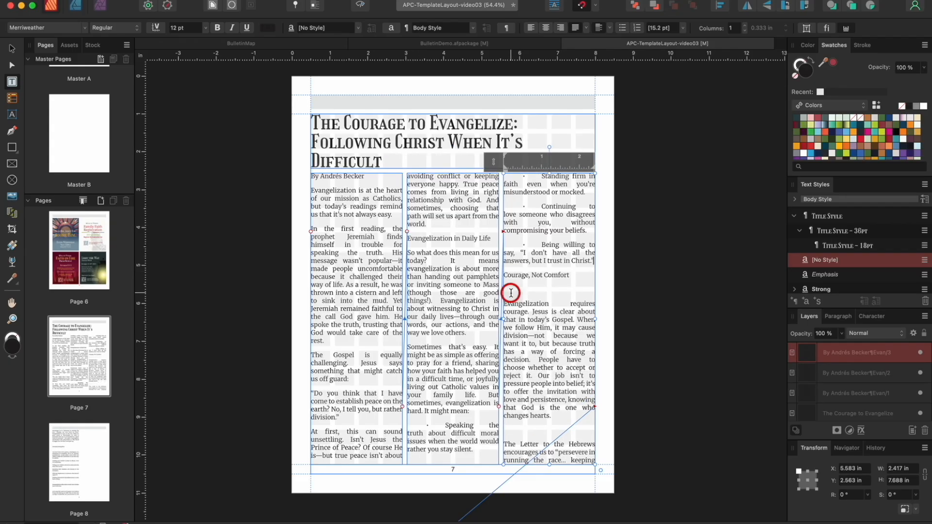
left_click(511, 416)
Remove blank lines around 'Everyday Evangelists' and 'Evangelization often starts small' on page 8
scroll(511, 417, "down", 10)
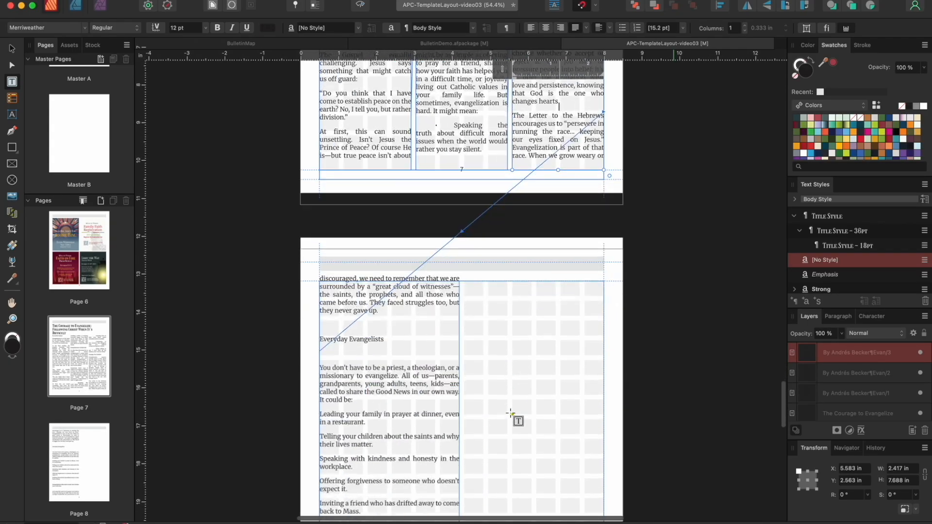
left_click(324, 245)
key("BackSpace")
left_click(324, 259)
key("BackSpace")
scroll(328, 309, "down", 3)
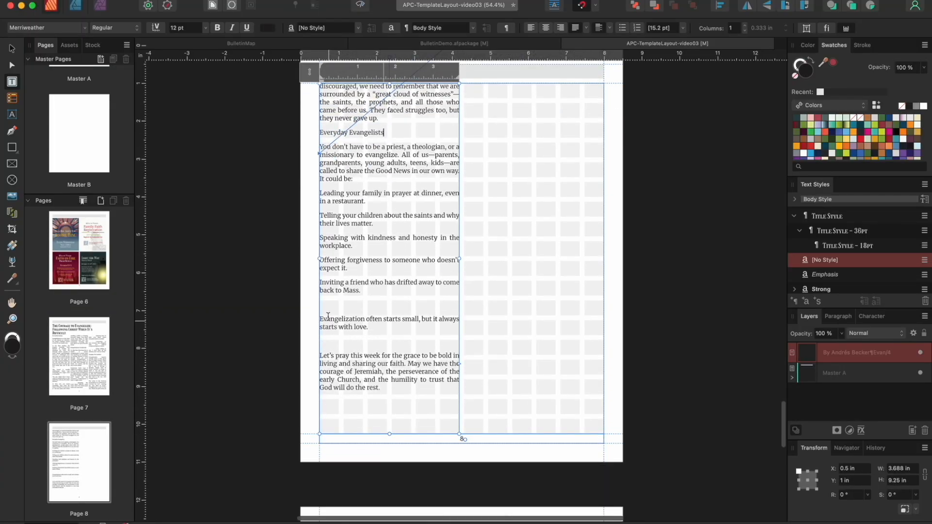
key("BackSpace")
left_click(325, 325)
key("BackSpace")
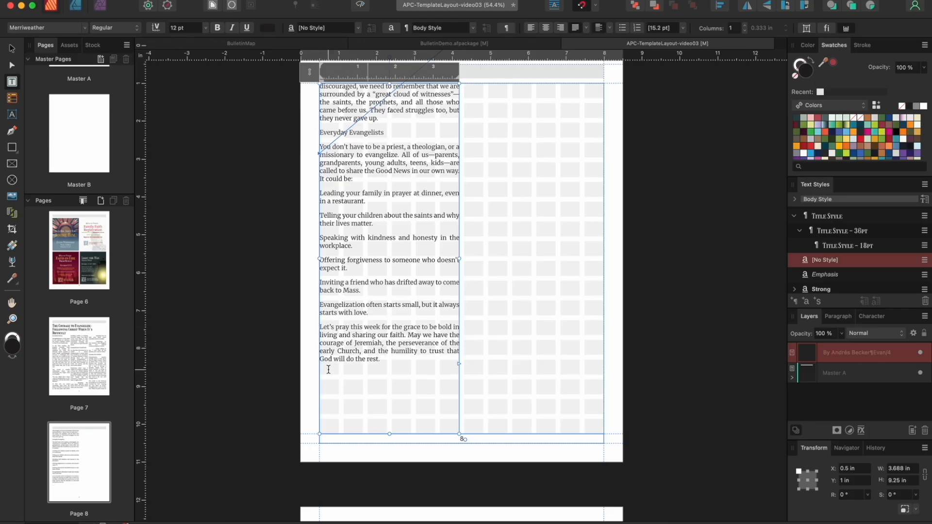
Delete the bullet and tab before 'Speaking the truth'
scroll(328, 370, "up", 8)
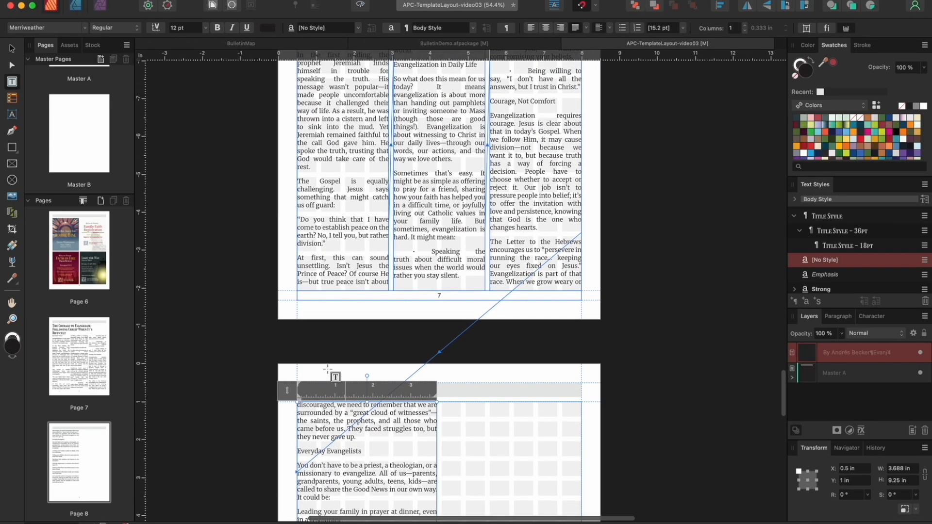
scroll(328, 369, "up", 2)
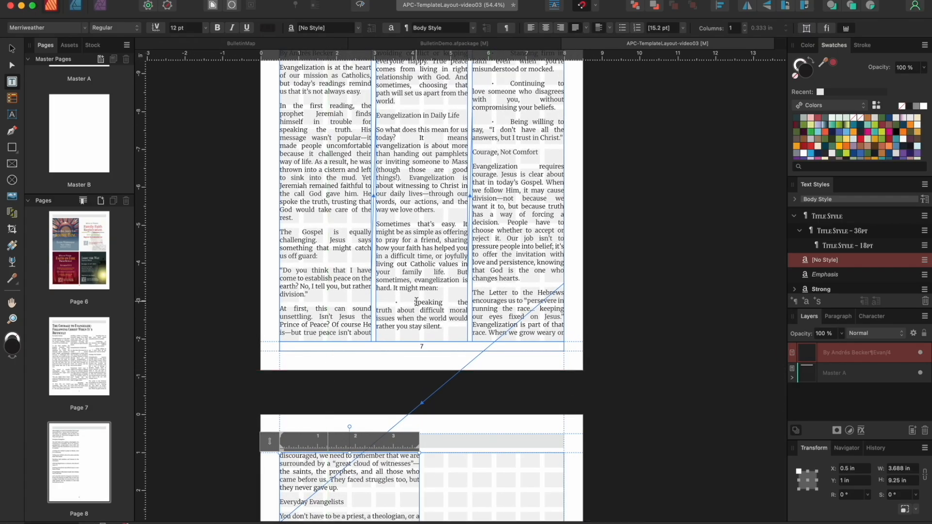
left_click_drag(414, 302, 378, 307)
key("BackSpace")
scroll(378, 305, "up", 3)
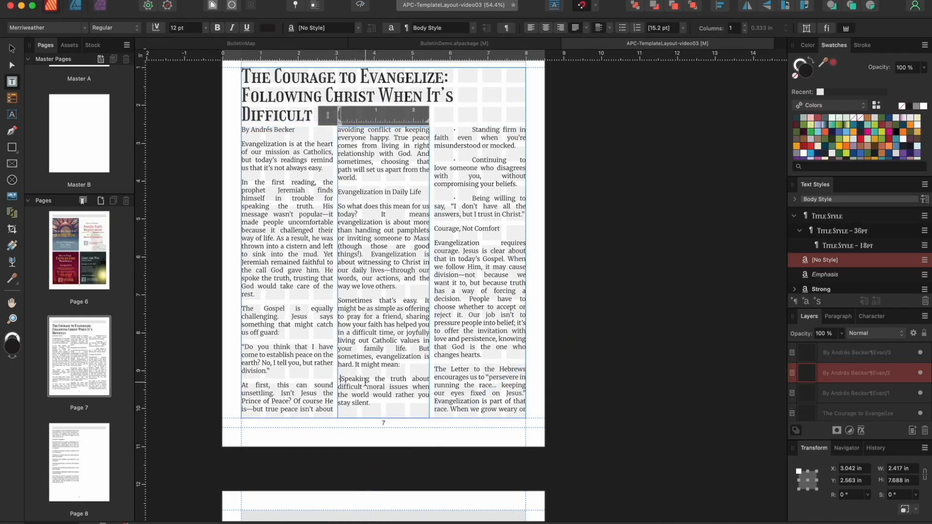
Undo the stray dash and pull the 'Speaking' bullet flush left, bullet directly before its text
type("-")
mouse_move(431, 125)
left_mouse_down()
mouse_move(432, 133)
mouse_move(471, 121)
mouse_move(441, 130)
left_mouse_up()
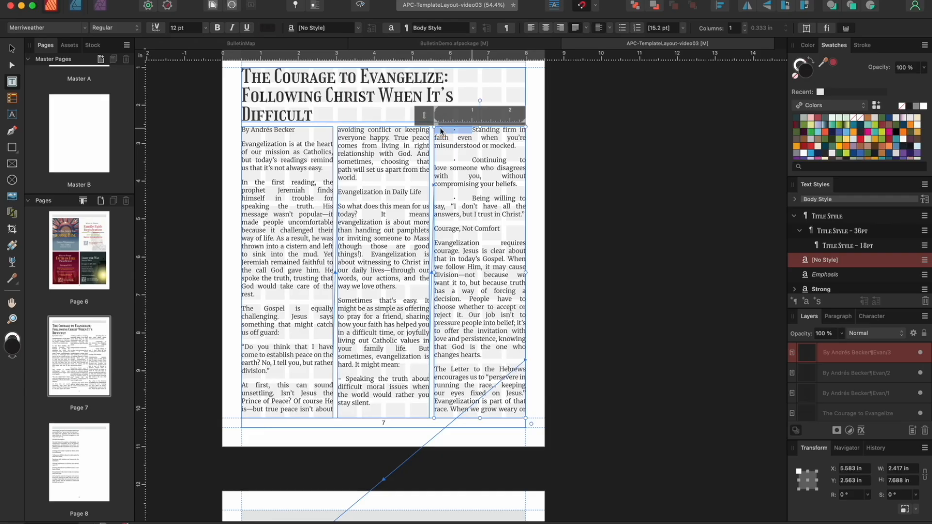
key("super+z")
key("super+z")
key("super+z")
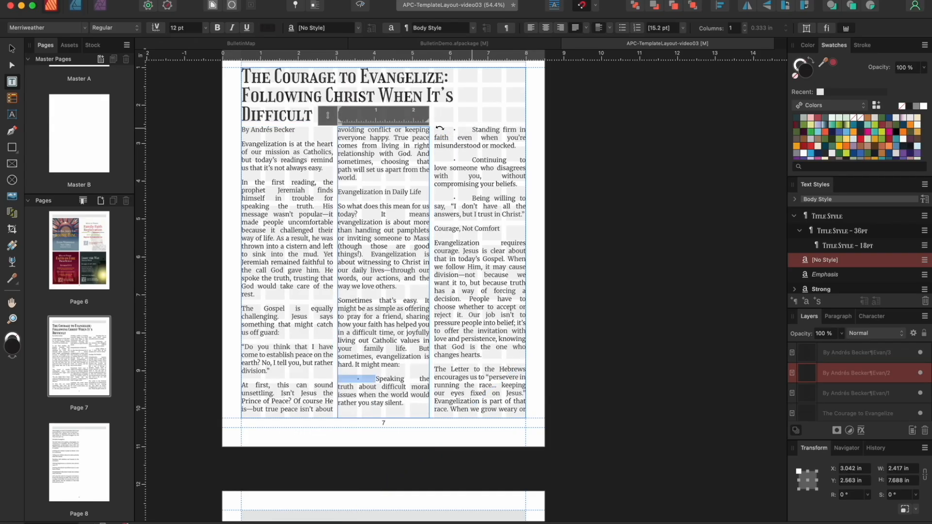
left_click(373, 378)
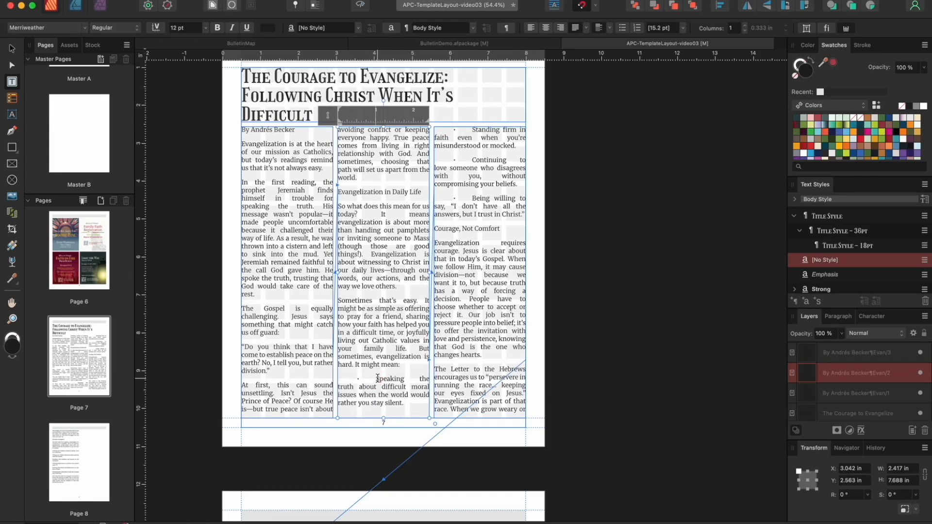
key("BackSpace")
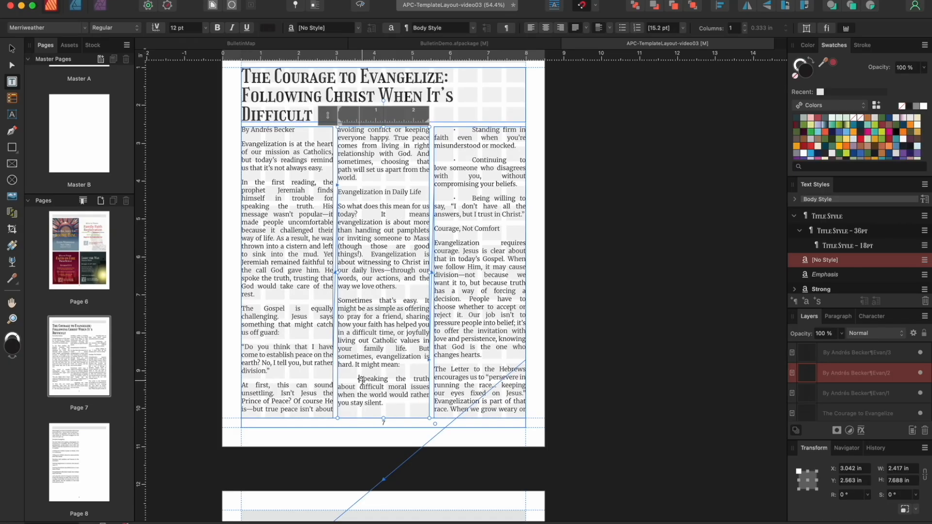
key("BackSpace")
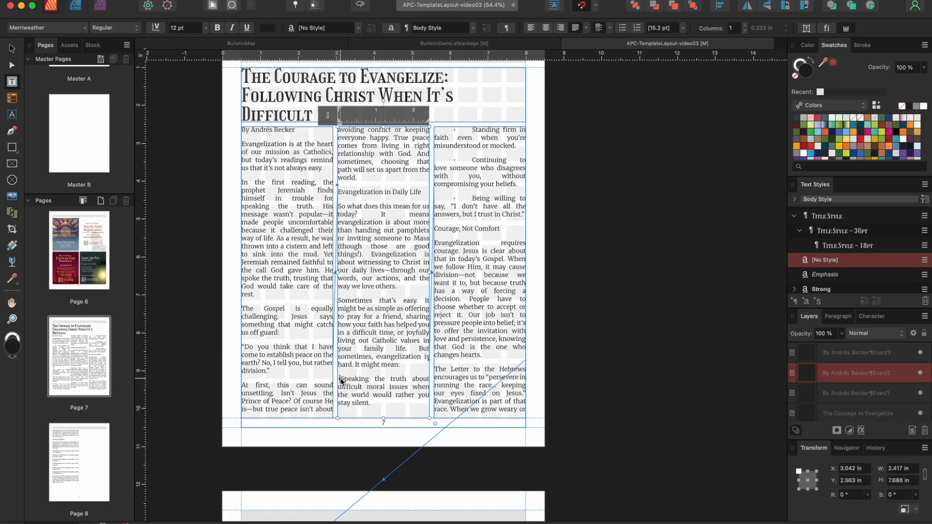
Remove indents and gaps from the 'Standing firm', 'Continuing to love' and 'Being willing to' bullets
left_click(453, 132)
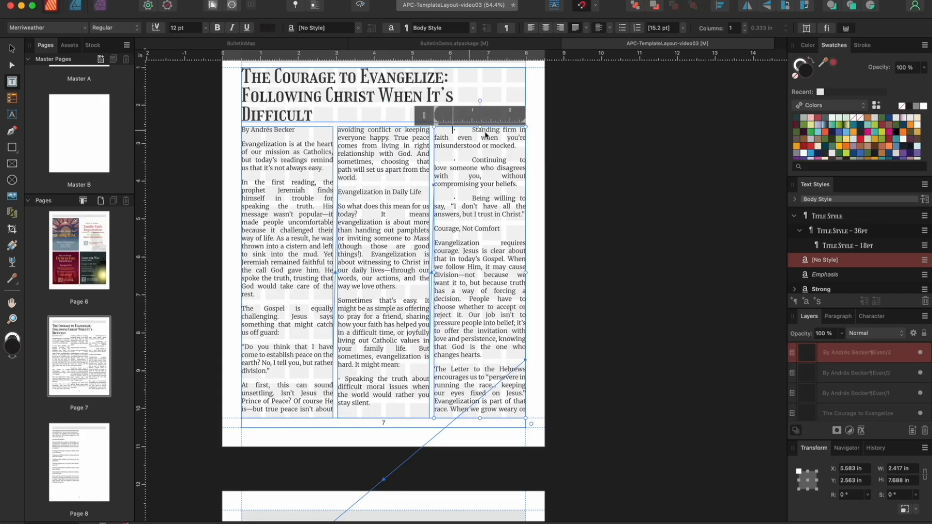
key("BackSpace")
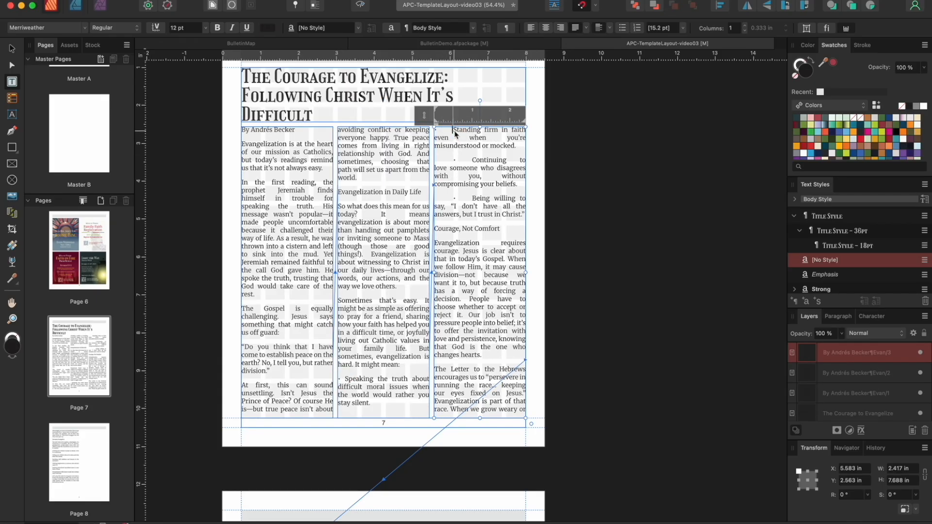
key("BackSpace")
left_click(453, 158)
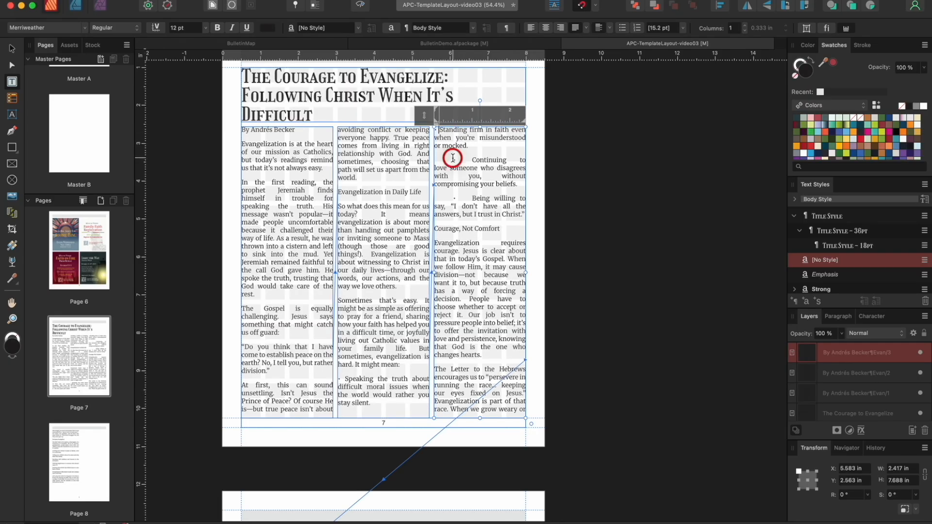
key("BackSpace")
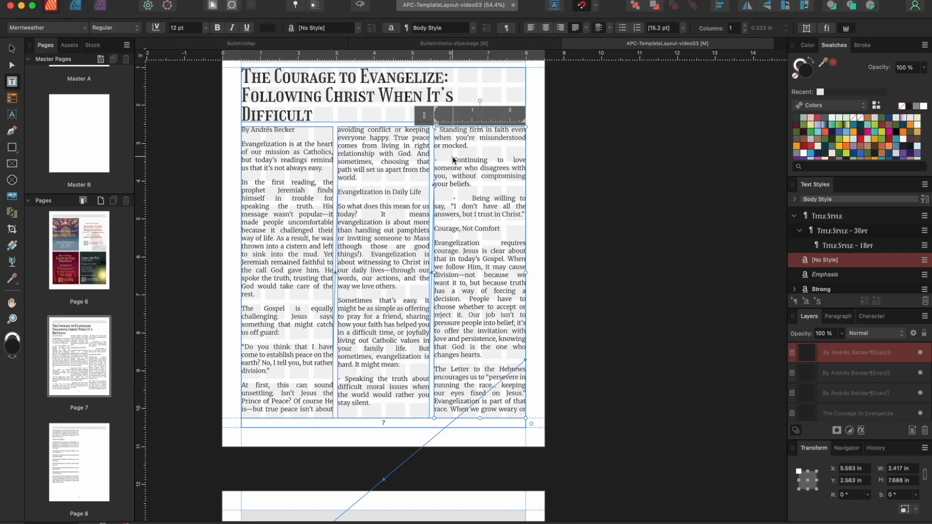
key("BackSpace")
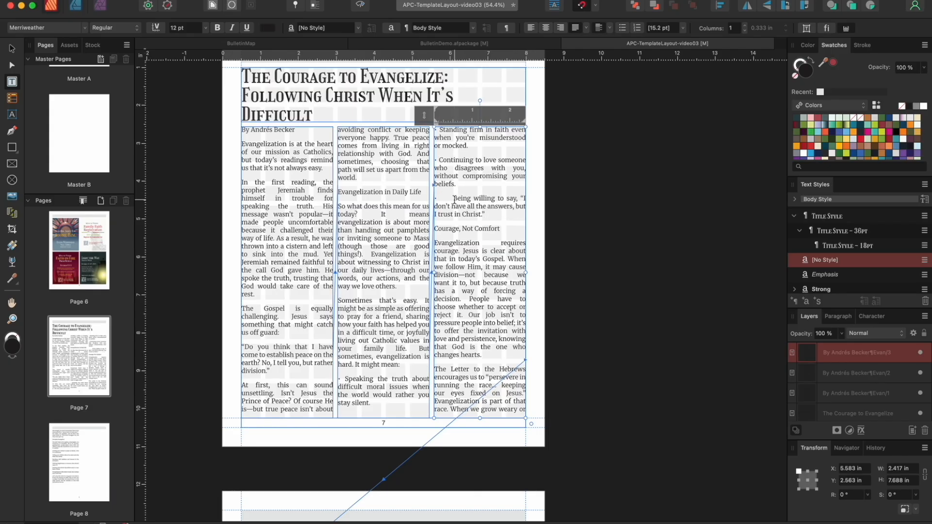
key("BackSpace")
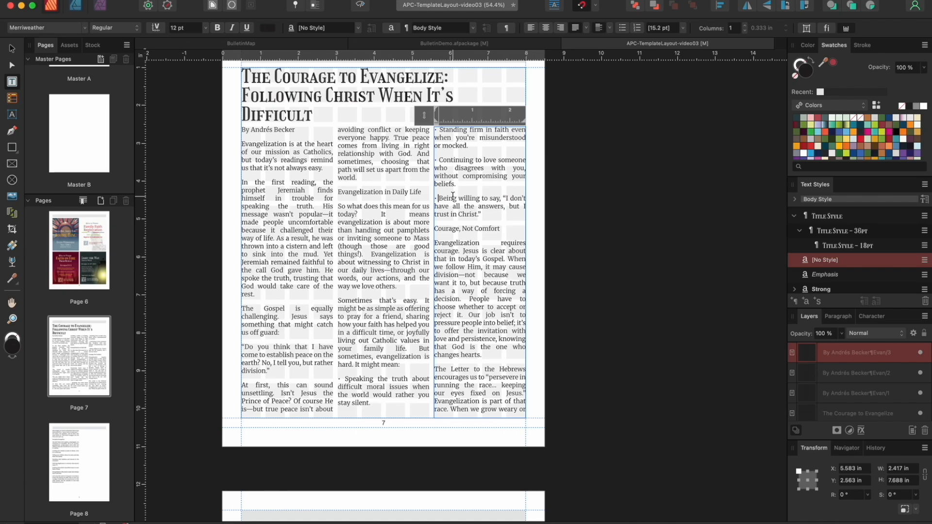
scroll(452, 197, "down", 15)
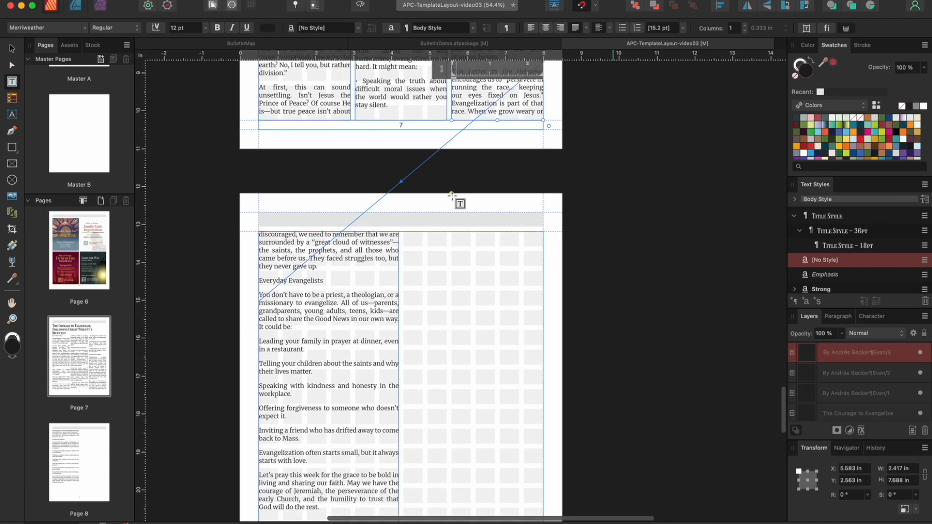
scroll(452, 196, "down", 2)
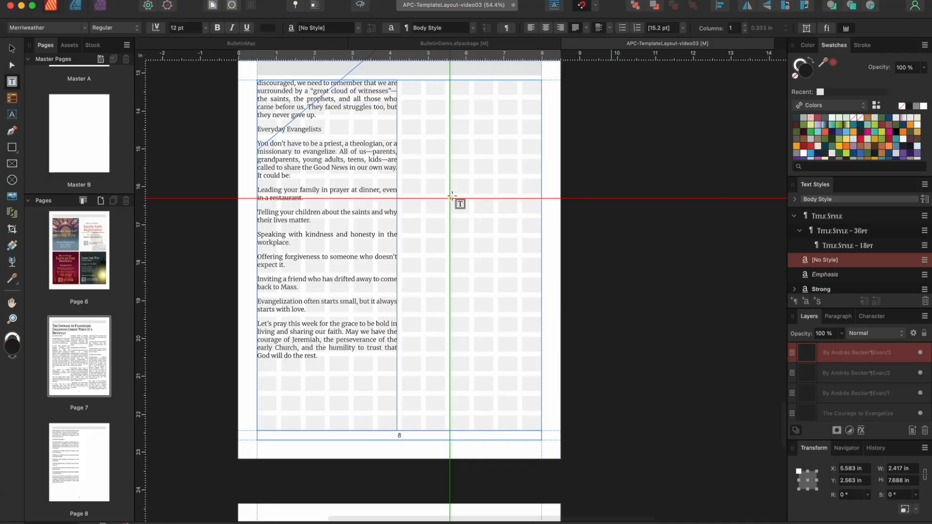
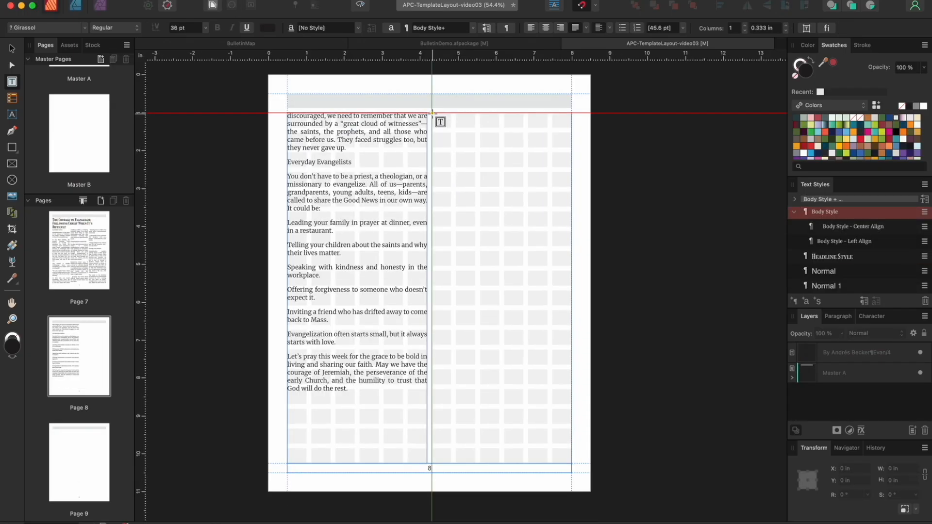
Draw a 3.688 x 0.396 in text frame across the top of page 8's right column
left_click_drag(431, 113, 572, 128)
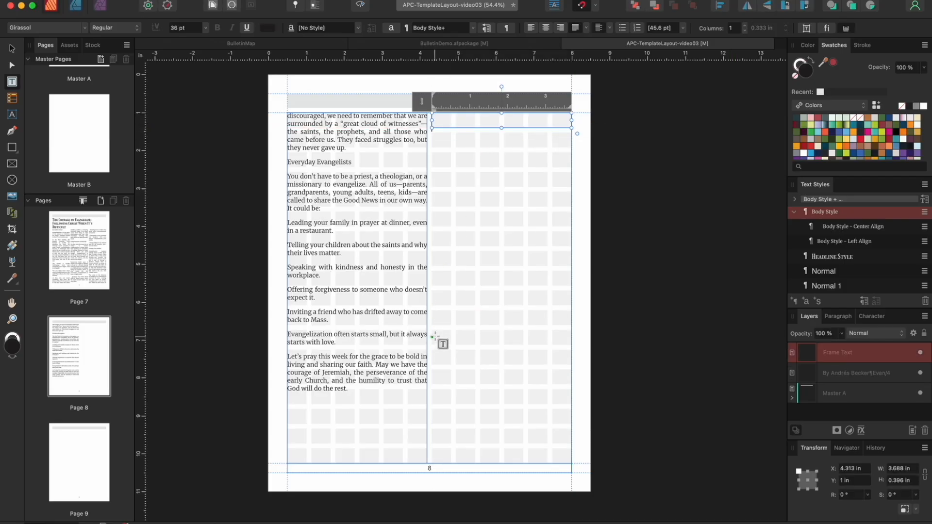
Add three right-column frames on page 8: a 0.396 in strip, a 5.083 in body, and a 3 in body
left_click_drag(434, 331, 572, 345)
left_click_drag(432, 132, 572, 326)
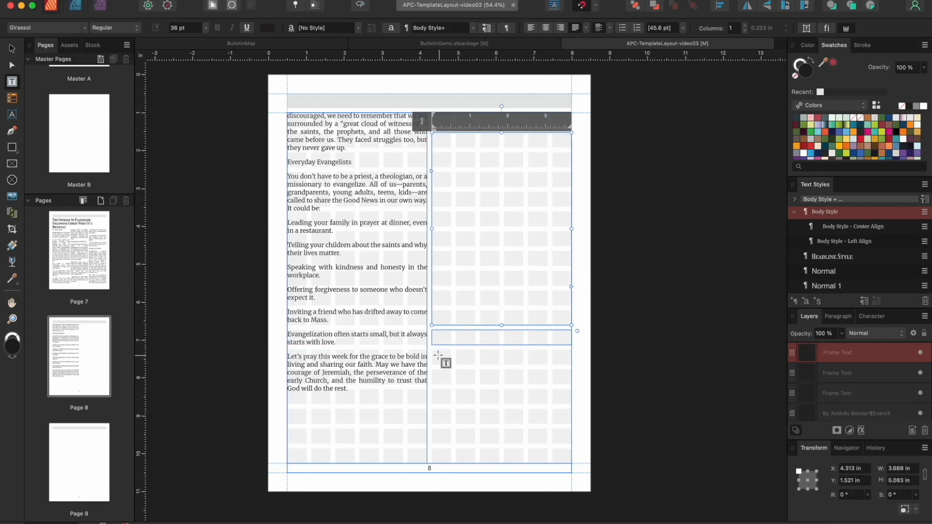
left_click_drag(433, 349, 570, 464)
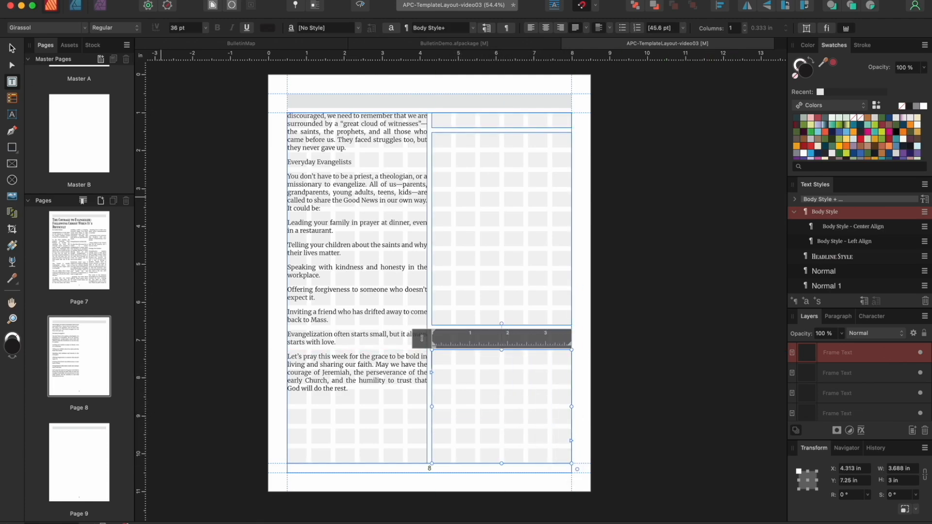
left_click(12, 48)
Paste the Community Devotions heading and its schedule from Writer into the top two frames
left_click(138, 523)
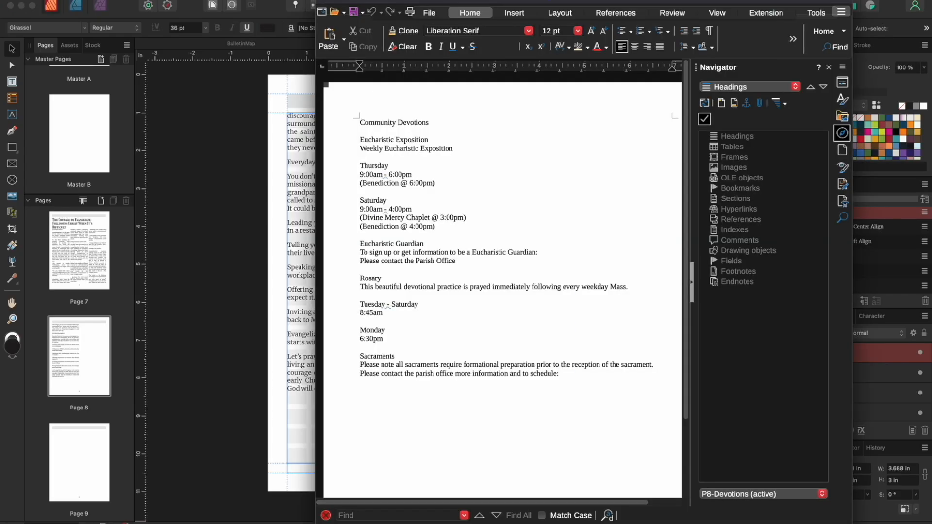
left_click_drag(360, 122, 457, 124)
key("super+c")
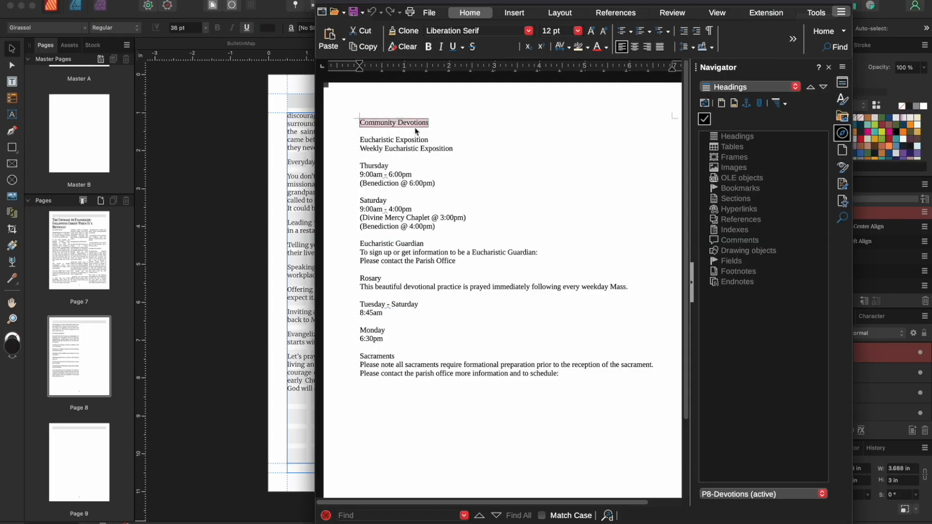
left_click(277, 131)
double_click(464, 123)
key("super+v")
key("super+Tab")
left_click_drag(359, 139, 461, 341)
key("super+c")
key("super+Tab")
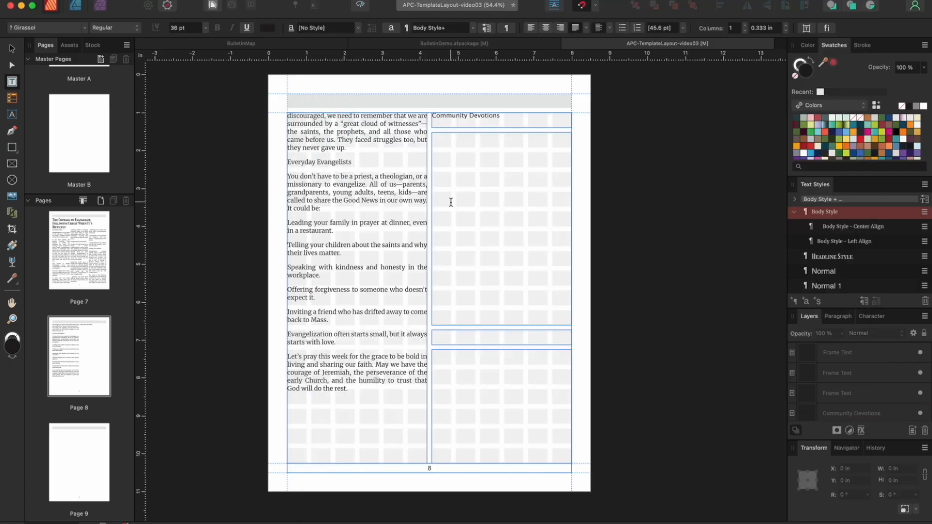
left_click(494, 163)
key("super+v")
Paste the Sacraments heading and its two sentences into the lower heading and body frames
key("super+Tab")
left_click_drag(360, 357, 425, 360)
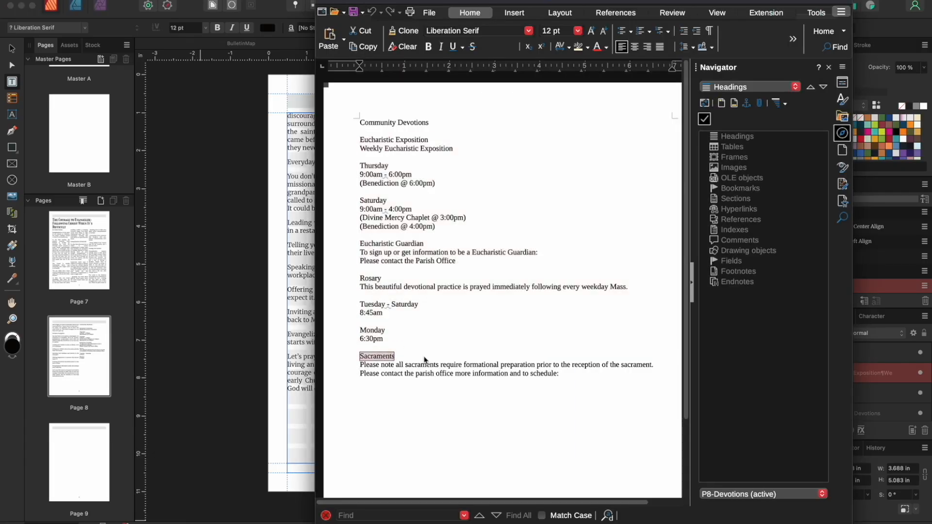
key("super+c")
left_click(275, 363)
left_click(452, 336)
key("super+v")
key("super+Tab")
left_click_drag(360, 365, 572, 375)
key("super+c")
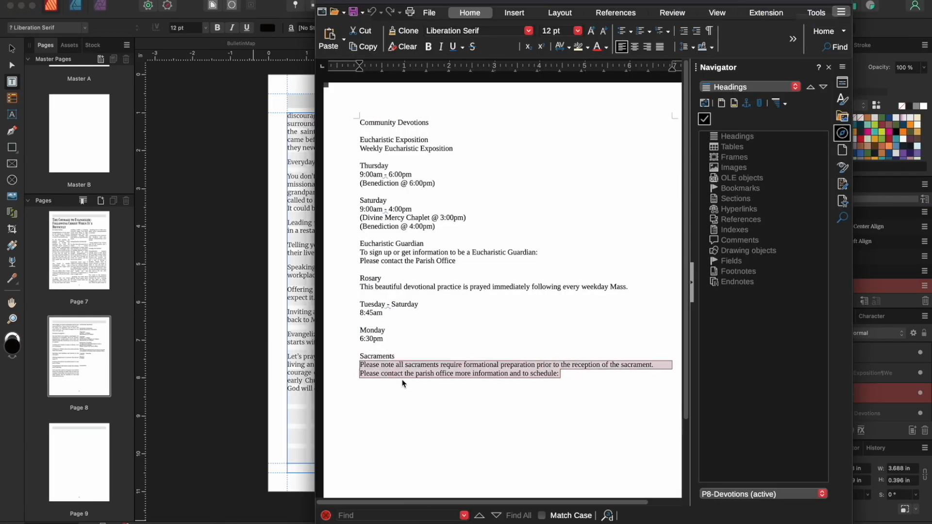
key("super+Tab")
left_click(559, 366)
key("super+v")
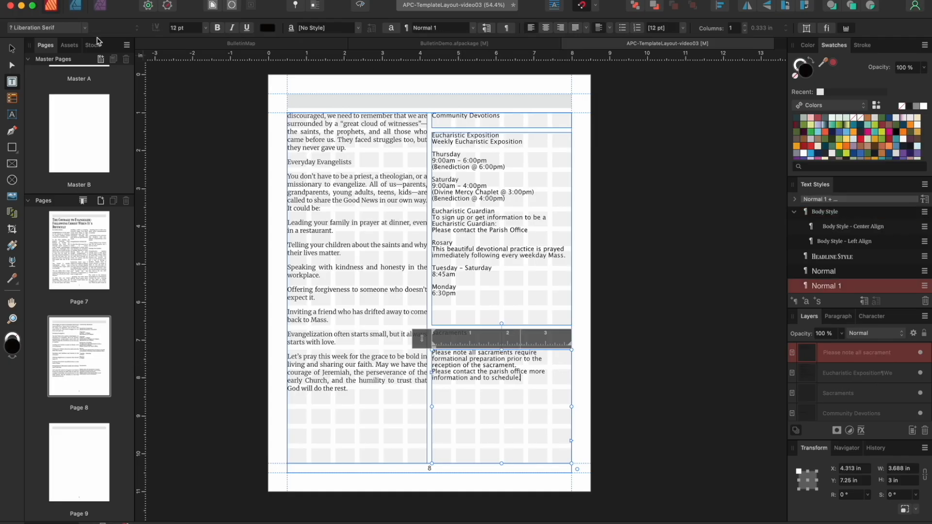
Apply Title Style to the Community Devotions and Sacraments heading frames
left_click(12, 49)
left_click(466, 116)
left_click(463, 338, "shift")
scroll(847, 264, "down", 3)
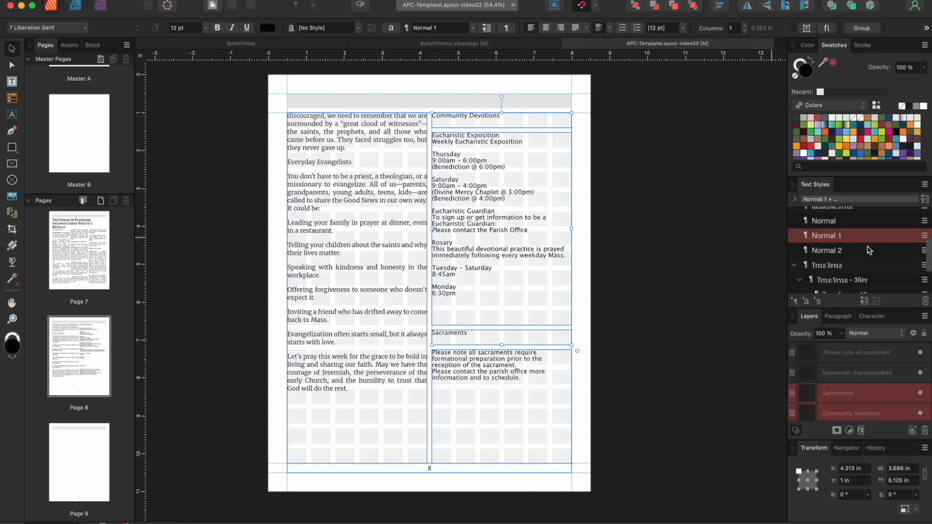
left_click(845, 262)
scroll(847, 265, "up", 2)
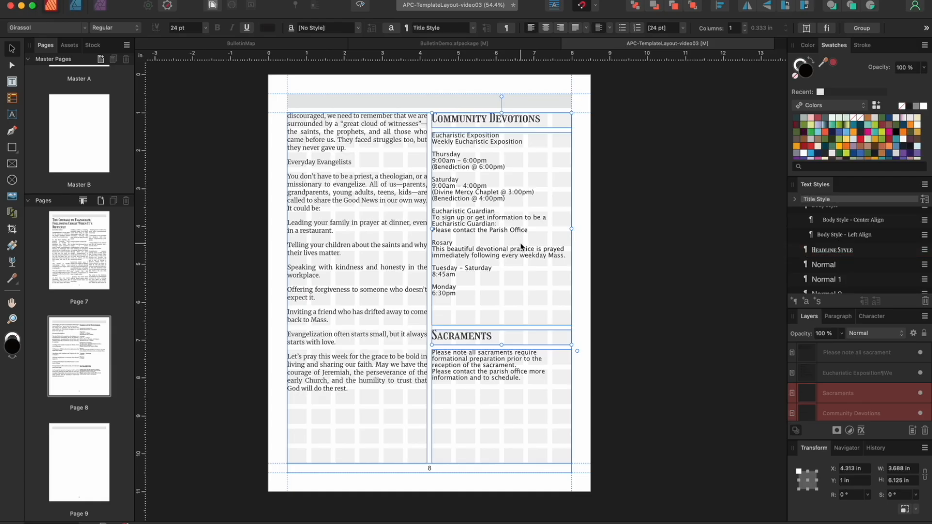
Apply Body Style - Center Align to the devotions and sacraments body frames
scroll(842, 262, "down", 3)
left_click(522, 195)
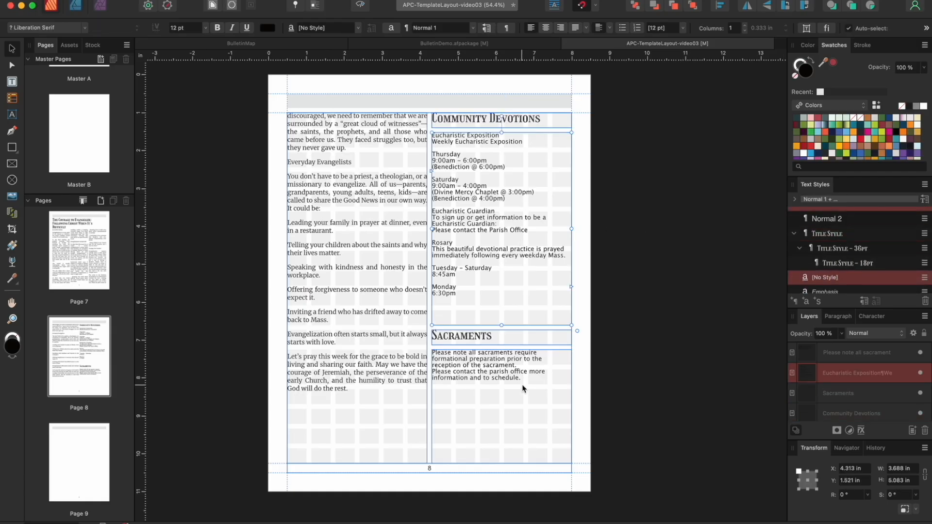
left_click(523, 387, "shift")
scroll(859, 268, "up", 2)
scroll(859, 267, "up", 2)
left_click(855, 249)
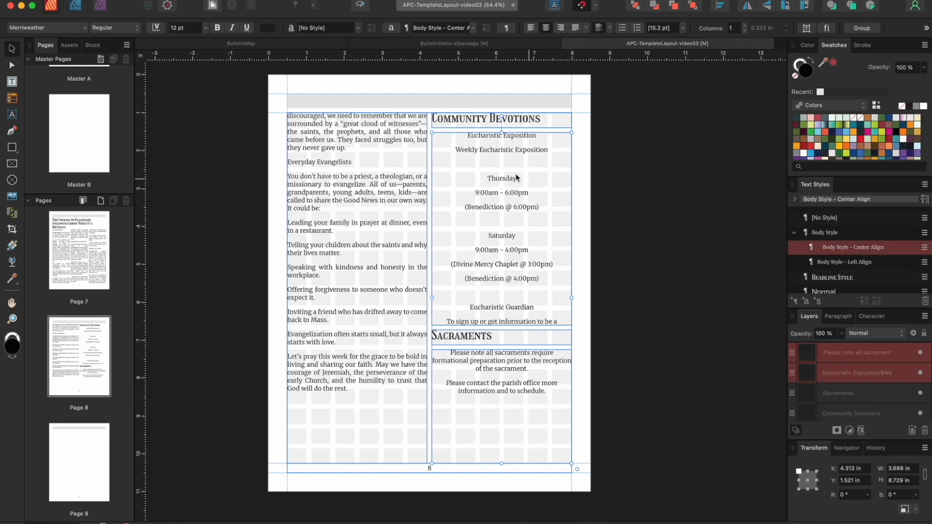
Delete two extra blank paragraphs from the devotions body text
double_click(505, 164)
key("BackSpace")
left_click(510, 208)
key("BackSpace")
left_click(513, 264)
key("BackSpace")
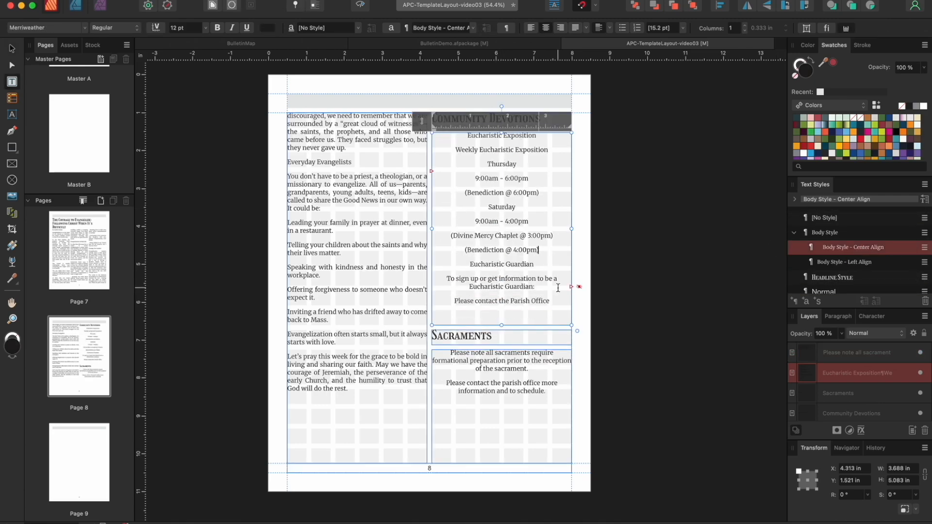
Shorten the Sacraments body frame and move the Sacraments heading and body further down
left_click(13, 47)
left_click(558, 443)
left_click_drag(502, 464, 502, 406)
left_click(489, 339, "shift")
left_click_drag(489, 338, 501, 464)
left_click(503, 299)
Use line breaks to keep 8:45am under Tuesday - Saturday and 6:30pm under Monday
double_click(493, 353)
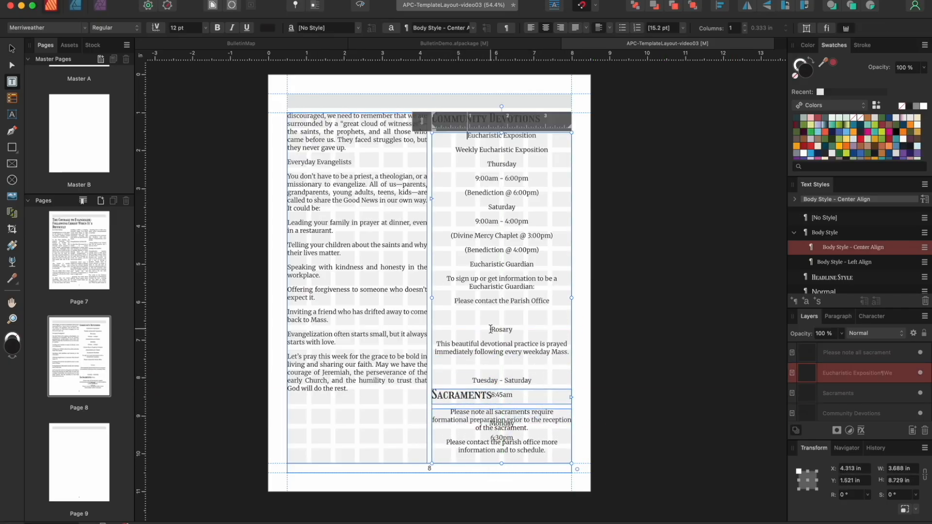
key("BackSpace")
left_click(490, 368)
key("BackSpace")
key("shift+Return")
left_click(491, 390)
key("BackSpace")
key("BackSpace")
key("shift+Return")
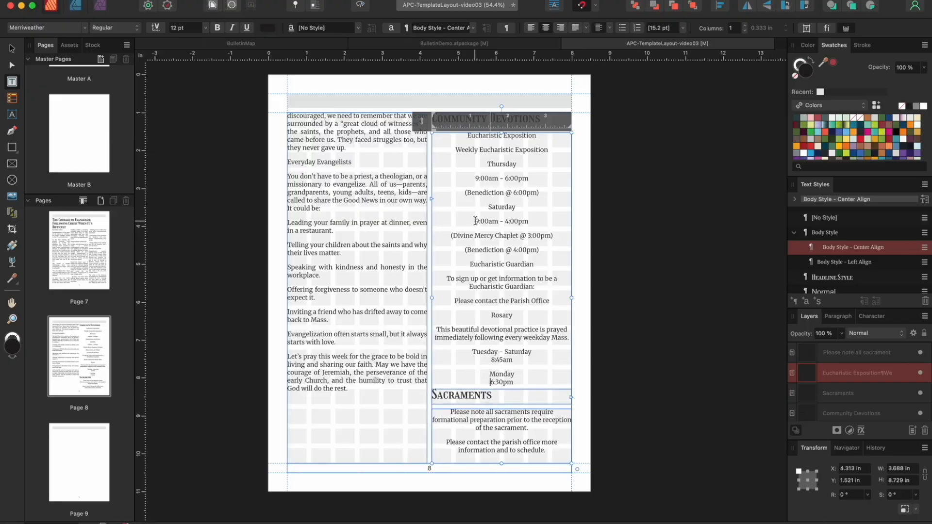
Join Saturday's 9:00am, Divine Mercy Chaplet and 4:00pm Benediction lines with line breaks
left_click(475, 221)
key("BackSpace")
key("shift+Return")
left_click(451, 229)
key("BackSpace")
key("shift+Return")
left_click(465, 237)
key("BackSpace")
key("shift+Return")
Join Thursday's times and its 6:00pm Benediction line with line breaks
left_click(465, 193)
key("BackSpace")
key("shift+Return")
left_click(462, 178)
key("BackSpace")
key("shift+Return")
key("Escape")
Raise the devotions frame's bottom to fit its text and move the Sacraments block up beneath it
left_click_drag(502, 464, 502, 365)
left_click(478, 396)
left_click(481, 419, "shift")
left_click_drag(472, 397, 472, 378)
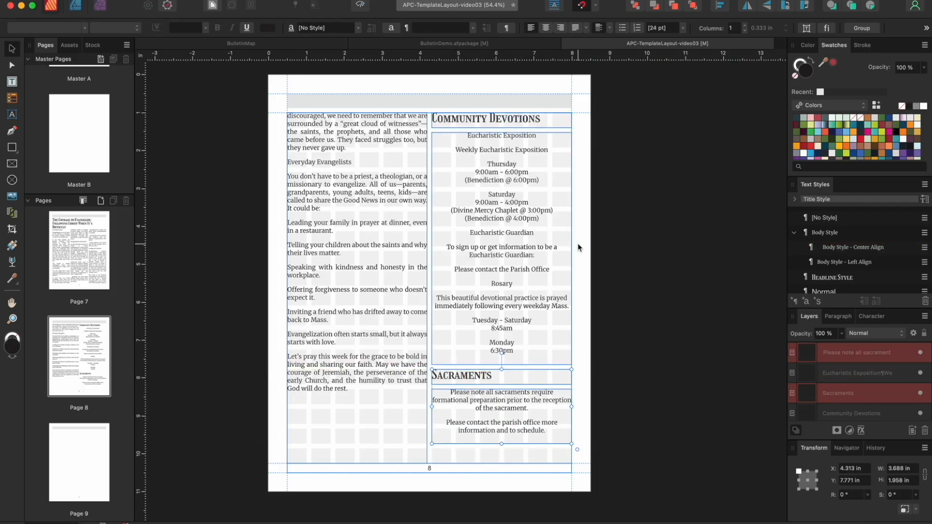
Draw five text frames on page 9: two at the top corners and three tall column frames
scroll(366, 66, "down", 10)
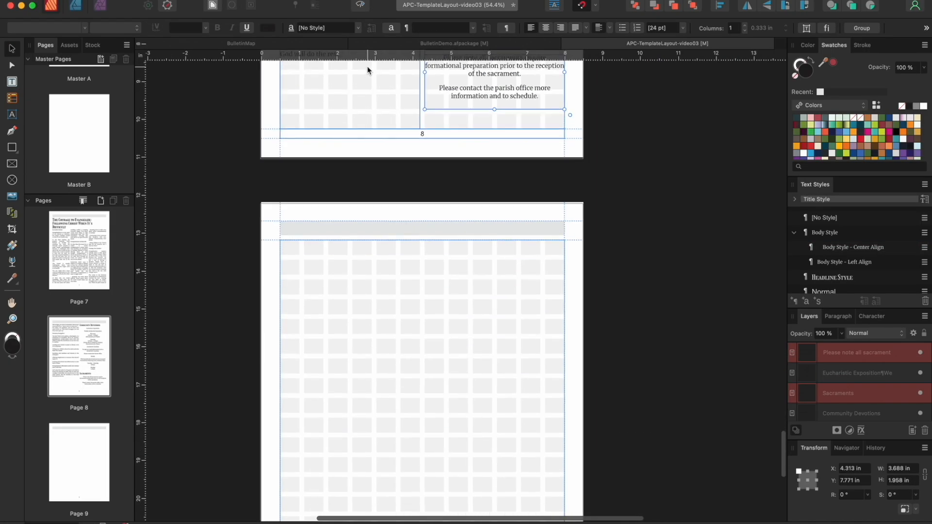
key("t")
mouse_move(254, 102)
left_mouse_down()
mouse_move(369, 136)
mouse_move(345, 137)
left_mouse_up()
left_click_drag(445, 103, 538, 137)
mouse_move(254, 141)
left_mouse_down()
mouse_move(349, 324)
mouse_move(345, 453)
left_mouse_up()
mouse_move(350, 201)
left_mouse_down()
mouse_move(430, 286)
mouse_move(442, 453)
left_mouse_up()
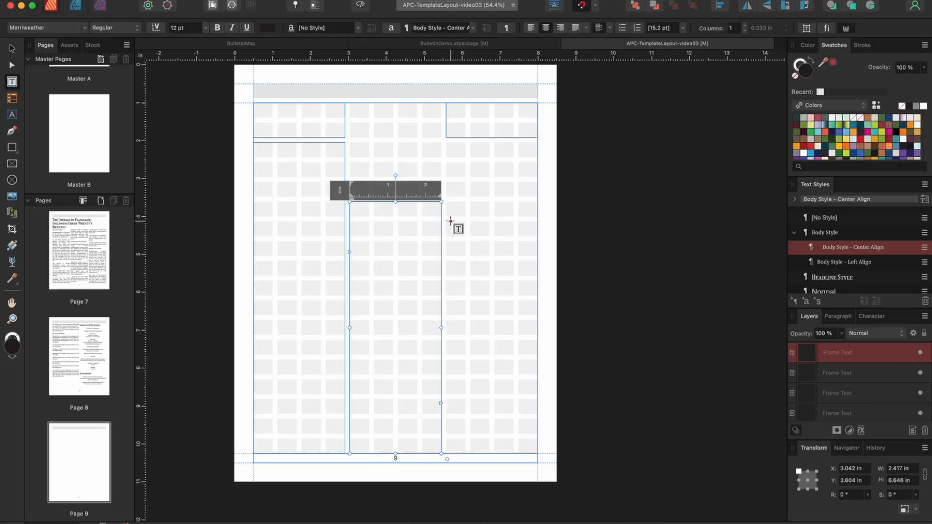
left_click_drag(445, 222, 538, 454)
Raise the middle frame's top to the margin and lift the right frame's top edge
key("v")
left_click(388, 209)
left_click_drag(395, 201, 398, 102)
left_click(489, 234)
left_click_drag(492, 222, 493, 143)
Place P9-Info.docx into the left column frame via File > Place
left_click(277, 176)
left_click(104, 0)
left_click(128, 190)
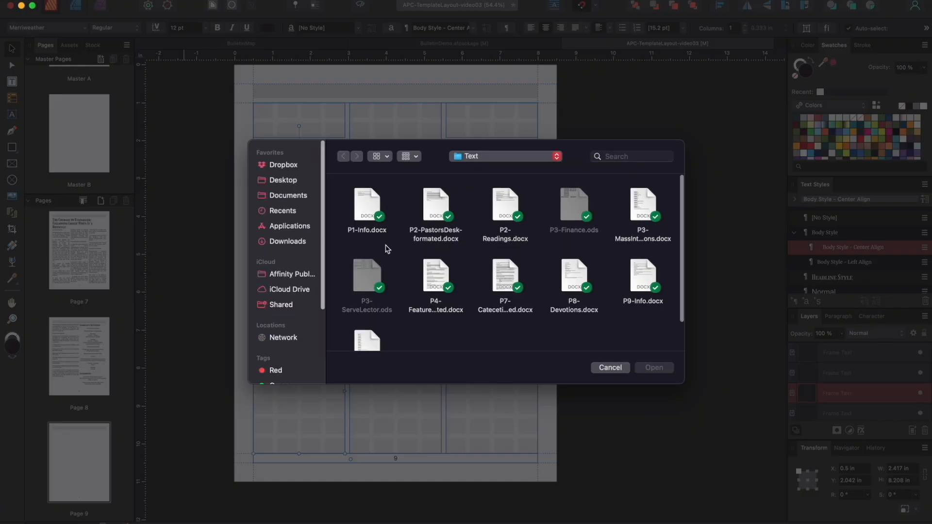
scroll(558, 327, "down", 2)
left_click(655, 367)
Flow the staff list's overflow into the middle frame and apply Body Style to both frames
left_click(345, 391)
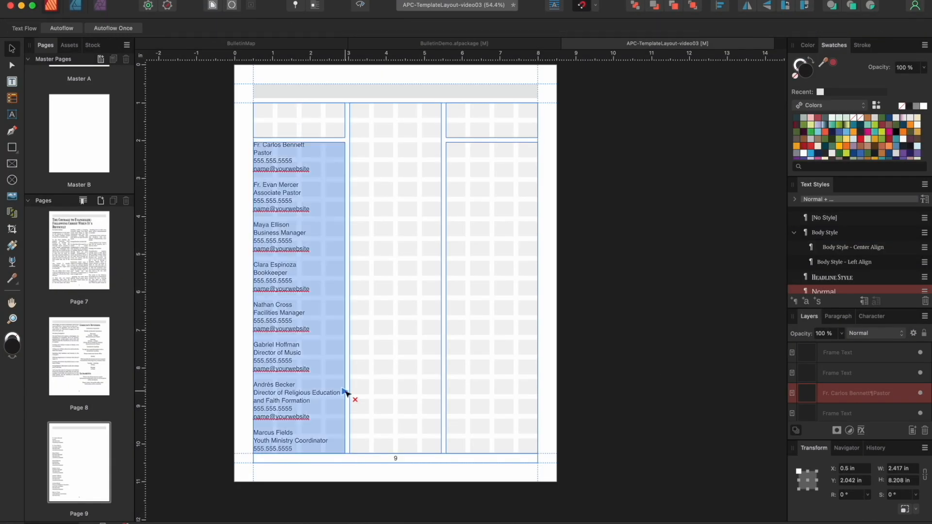
left_click(389, 283)
left_click(314, 290, "shift")
left_click(831, 233)
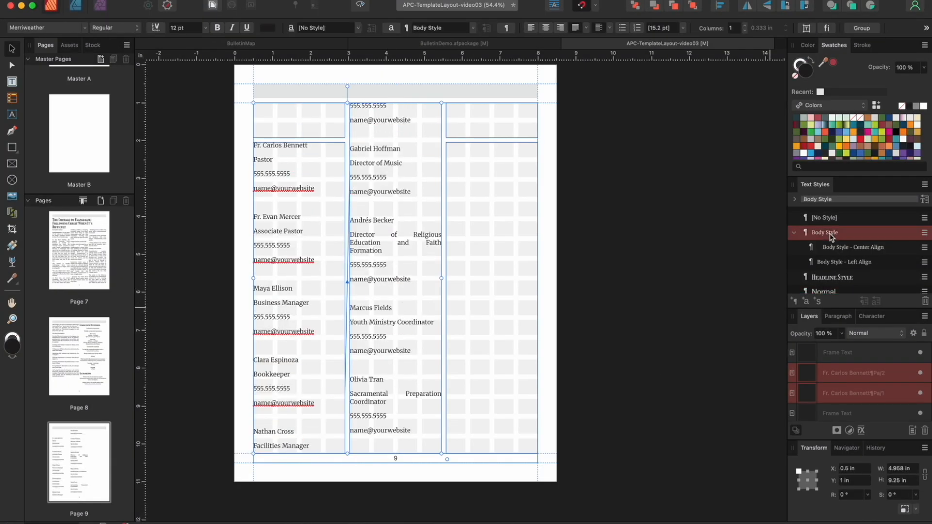
Undo the first line-break edit and apply Body Style - Left Align to the page 9 staff list
key("t")
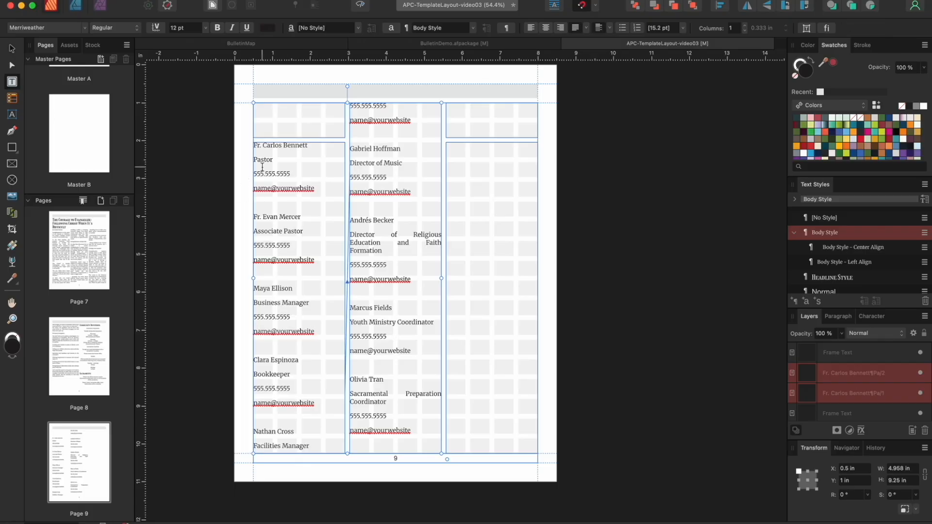
left_click(256, 161)
key("BackSpace")
key("shift+Return")
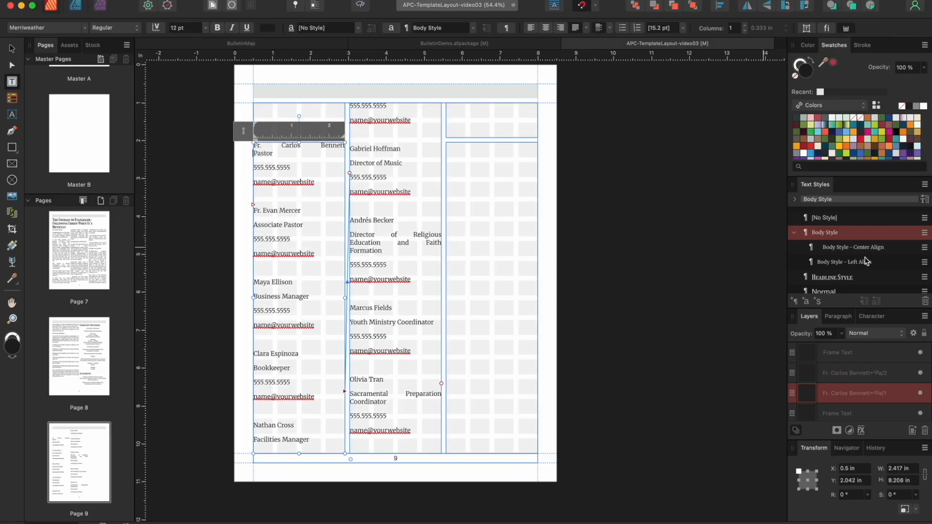
key("super+z")
key("super+z")
key("super+z")
left_click(868, 261)
left_click(254, 161)
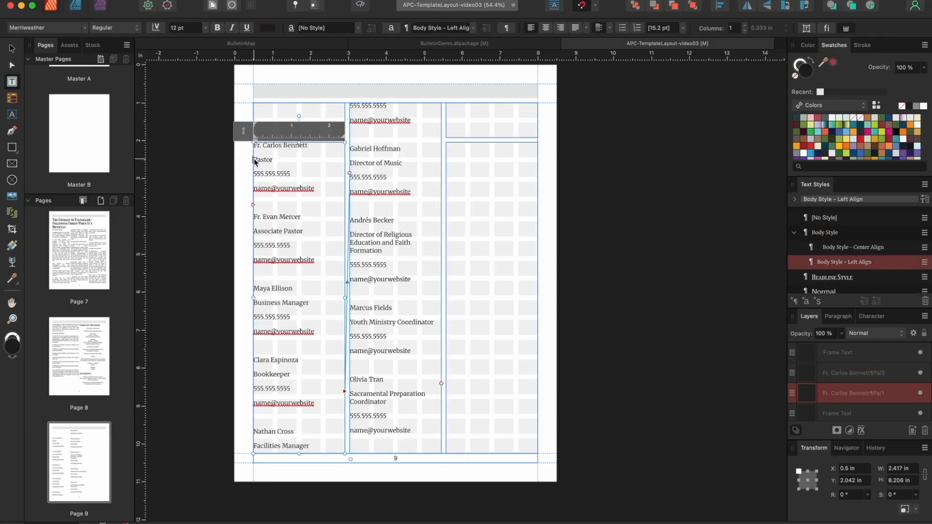
Put the Associate Pastor title, phone and email directly under the name with line breaks
left_click(255, 176)
key("BackSpace")
key("shift+Return")
left_click(256, 199)
key("BackSpace")
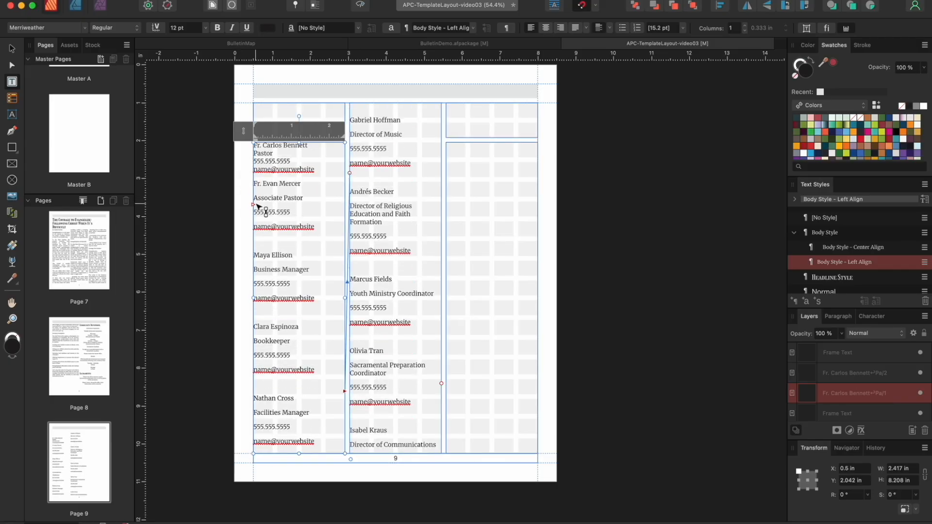
left_click(255, 198)
key("BackSpace")
key("shift+Return")
Remove the blank paragraphs after the Associate Pastor entry and tighten its remaining lines
key("Down")
key("BackSpace")
key("shift+Return")
key("Down")
key("BackSpace")
key("shift+Return")
key("Down")
key("BackSpace")
key("Down")
Compact the Business Manager entry into consecutive lines with no blank gap after it
left_click(255, 237)
key("BackSpace")
key("shift+Return")
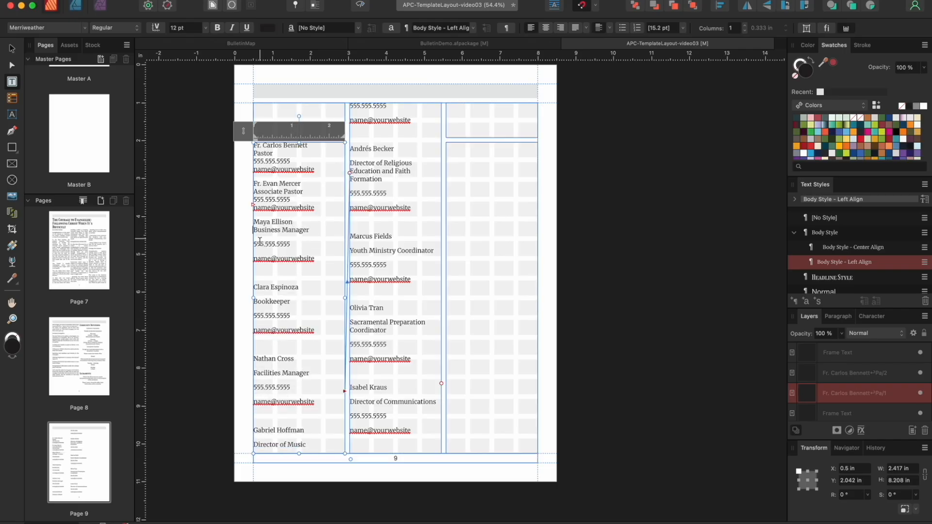
key("Down")
key("BackSpace")
key("shift+Return")
left_click(255, 254)
key("BackSpace")
key("shift+Return")
key("Down")
key("BackSpace")
Compact the Bookkeeper entry and remove the blank paragraph before the next entry
left_click(254, 275)
key("BackSpace")
key("shift+Return")
key("Down")
key("BackSpace")
key("shift+Return")
key("Down")
key("BackSpace")
key("shift+Return")
Keep the Facilities Manager title, phone and email on tight lines under the name
left_click(256, 312)
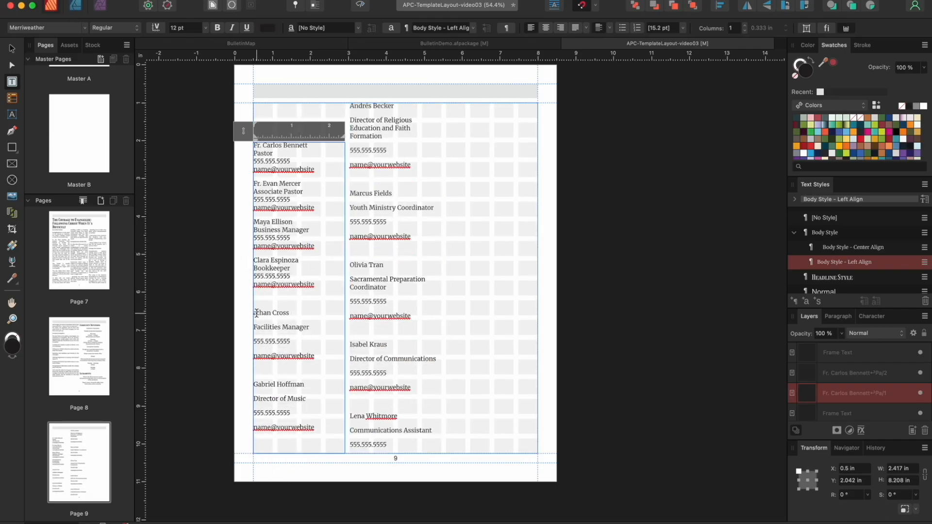
key("BackSpace")
key("BackSpace")
key("shift+Return")
key("Down")
key("BackSpace")
key("shift+Return")
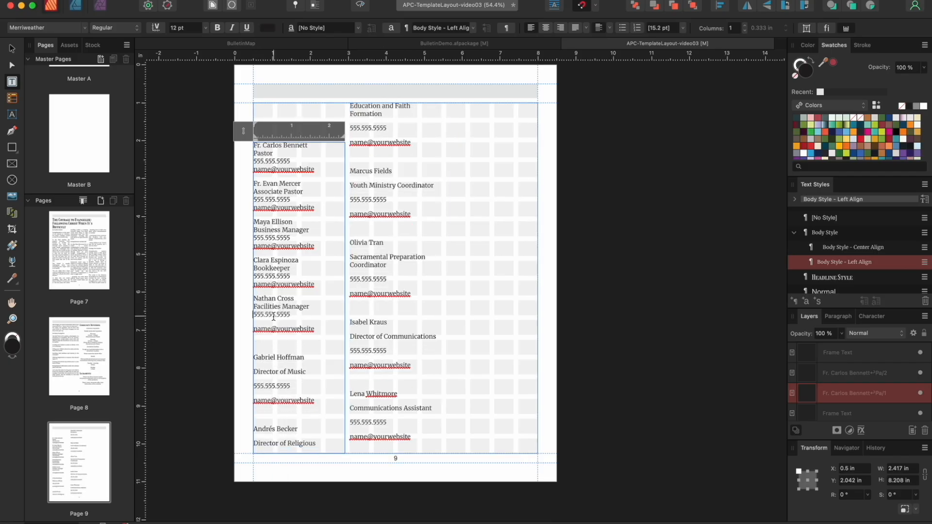
key("Down")
Compact the Director of Music entry, removing the blank paragraph before it
key("BackSpace")
key("shift+Return")
left_click(256, 353)
key("BackSpace")
left_click(255, 353)
key("BackSpace")
key("shift+Return")
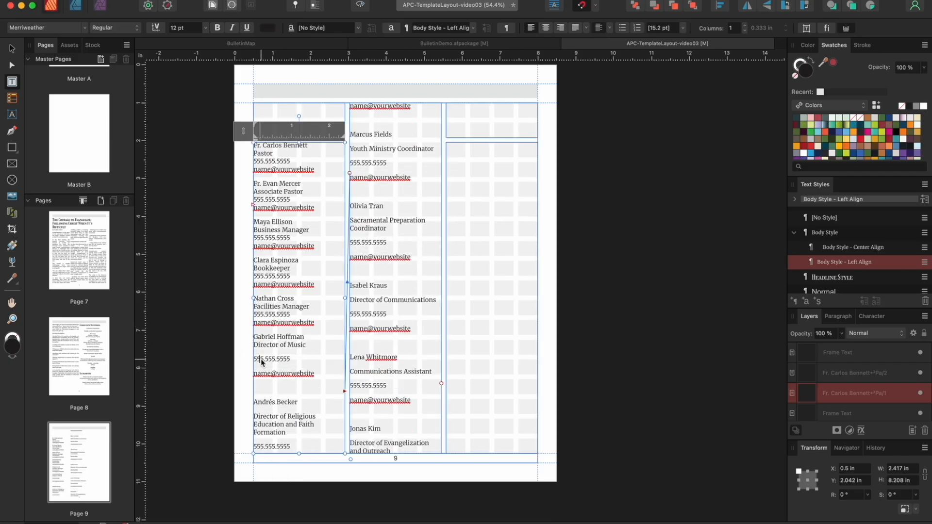
left_click(256, 359)
key("BackSpace")
key("shift+Return")
left_click(255, 368)
key("BackSpace")
key("shift+Return")
left_click(256, 391)
Compact the Director of Religious Education entry into consecutive lines
key("BackSpace")
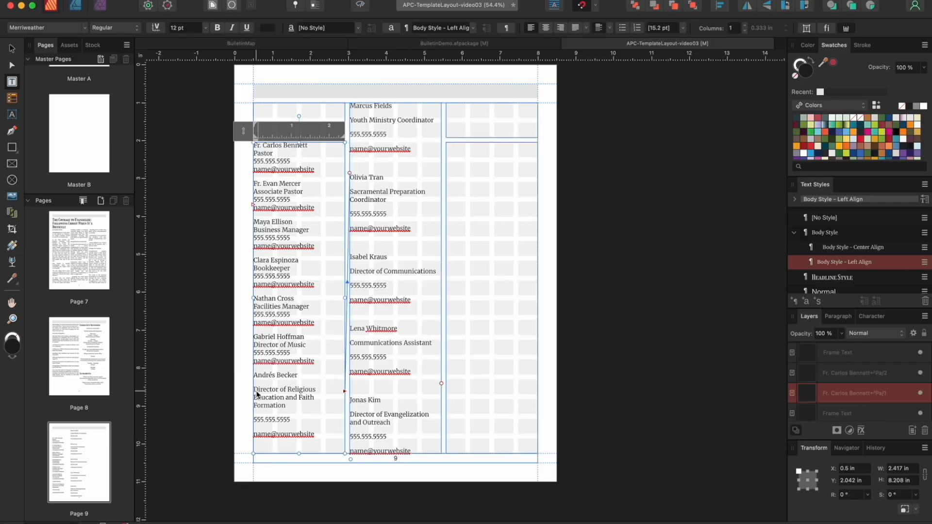
left_click(256, 392)
key("BackSpace")
key("shift+Return")
left_click(254, 414)
key("BackSpace")
key("shift+Return")
left_click(254, 420)
Tighten the Youth Ministry Coordinator entry and clear blank paragraphs at the middle column's top
key("BackSpace")
key("shift+Return")
left_click(258, 435)
key("BackSpace")
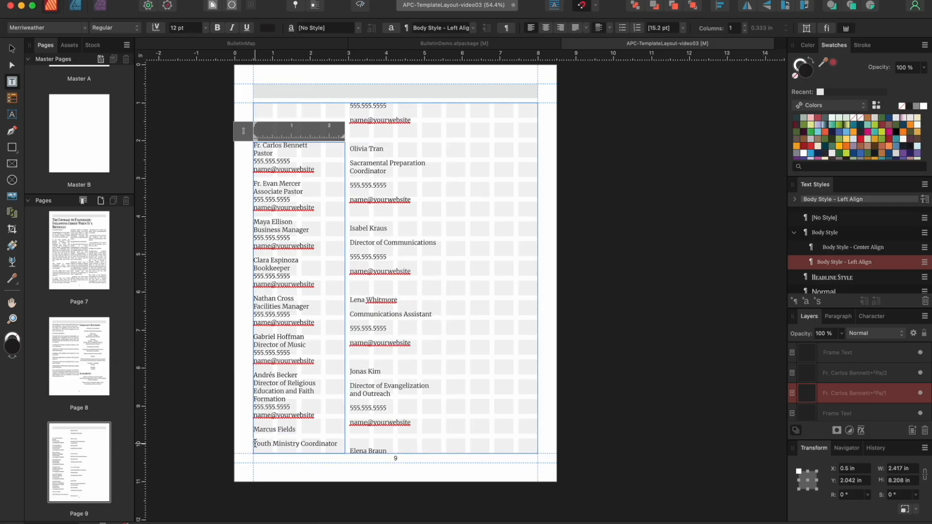
left_click(350, 121)
key("BackSpace")
left_click(276, 431)
key("Down")
Compact the Sacramental Preparation Coordinator entry with line breaks
key("BackSpace")
key("shift+Return")
left_click(350, 132)
key("BackSpace")
left_click(351, 136)
key("BackSpace")
key("shift+Return")
key("shift+Return")
key("Down")
Compact the Director of Communications entry onto consecutive lines
key("BackSpace")
key("shift+Return")
left_click(360, 169)
key("BackSpace")
left_click(354, 182)
key("BackSpace")
key("shift+Return")
left_click(350, 188)
Compact the Communications Assistant entry and remove the blank paragraph before it
key("BackSpace")
key("shift+Return")
left_click(351, 197)
key("BackSpace")
key("shift+Return")
left_click(351, 202)
key("BackSpace")
left_click(350, 219)
Compact the Director of Evangelization entry onto consecutive lines
key("BackSpace")
key("shift+Return")
left_click(350, 227)
key("BackSpace")
key("shift+Return")
left_click(350, 235)
key("BackSpace")
key("shift+Return")
left_click(351, 257)
key("BackSpace")
left_click(352, 257)
Compact the Evangelization and Outreach Assistant entry and remove the blank gap after it
key("BackSpace")
key("shift+Return")
left_click(351, 275)
key("BackSpace")
key("shift+Return")
key("Down")
key("BackSpace")
key("shift+Return")
key("Down")
key("Down")
key("BackSpace")
key("Down")
key("BackSpace")
key("shift+Return")
key("Down")
key("Down")
Compact the final Administrative Assistant entry, keeping title, phone and email under the name
key("BackSpace")
key("shift+Return")
left_click(351, 327)
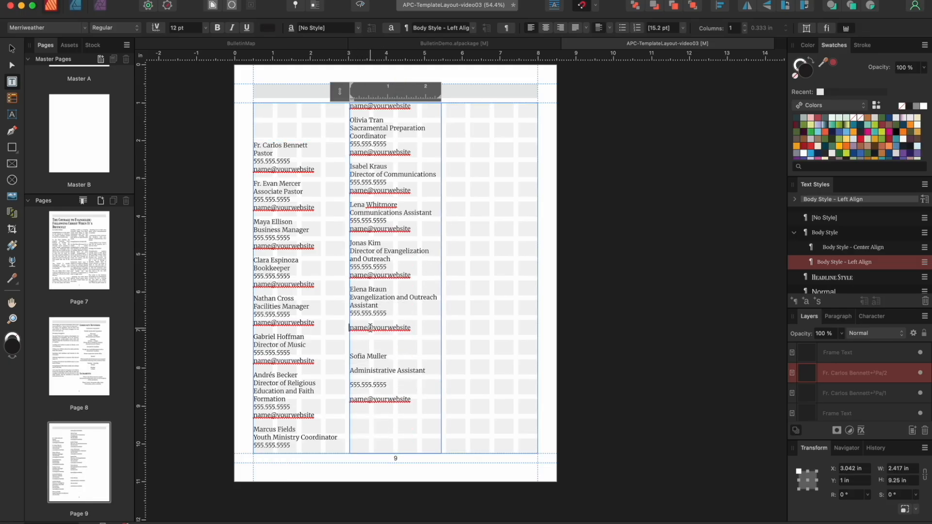
key("BackSpace")
key("shift+Return")
left_click(365, 340)
key("BackSpace")
left_click(352, 350)
key("BackSpace")
key("shift+Return")
left_click(352, 359)
key("BackSpace")
key("shift+Return")
left_click(352, 366)
key("BackSpace")
key("shift+Return")
left_click(307, 125)
Type the heading 'Staff' in the top-left frame and give it Title Style
type("Staff")
double_click(303, 107)
scroll(858, 259, "down", 3)
left_click(830, 272)
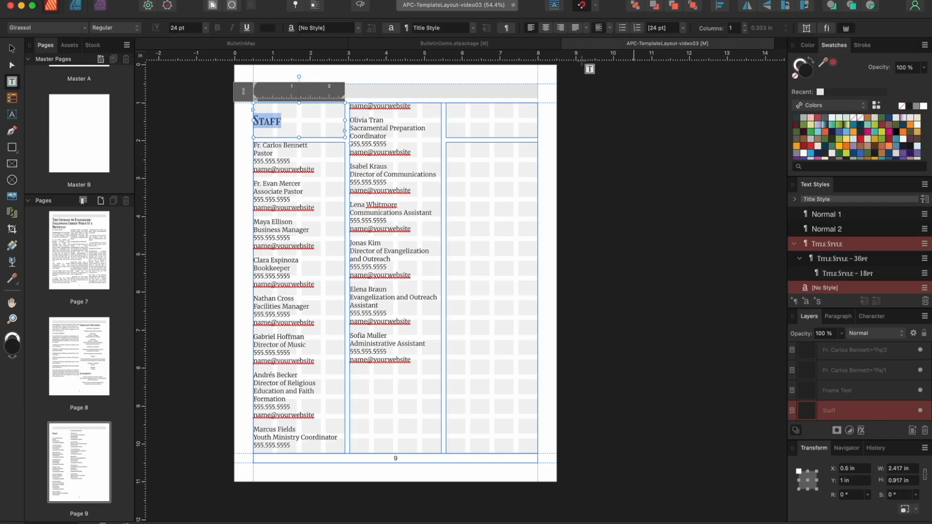
key("Escape")
Delete the extra upper-right text frame and extend the right column frame to the column top
left_click(487, 116)
left_click(478, 167)
left_click(476, 134)
key("Delete")
left_click(481, 153)
left_click_drag(492, 142, 493, 104)
Place P9-Info.docx into the right frame and set it in Body Style - Left Align
double_click(491, 116)
left_click(99, 1)
left_click(120, 190)
left_click(642, 282)
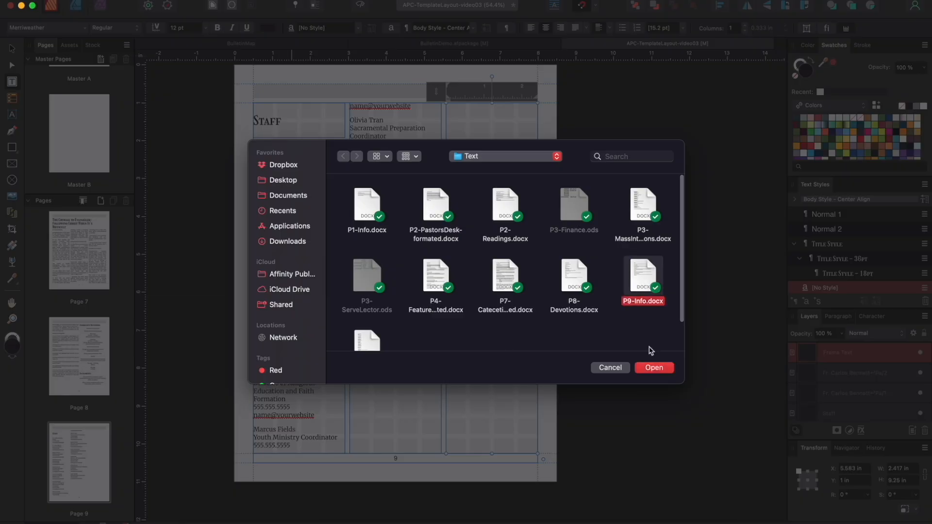
left_click(654, 368)
scroll(846, 264, "up", 2)
left_click(845, 258)
Remove the blank paragraphs between the Join Us information sections
left_click(454, 121)
key("BackSpace")
left_click(454, 157)
key("BackSpace")
left_click(454, 173)
key("BackSpace")
key("BackSpace")
left_click(455, 228)
key("BackSpace")
left_click(455, 274)
key("BackSpace")
left_click(453, 290)
key("BackSpace")
left_click(452, 334)
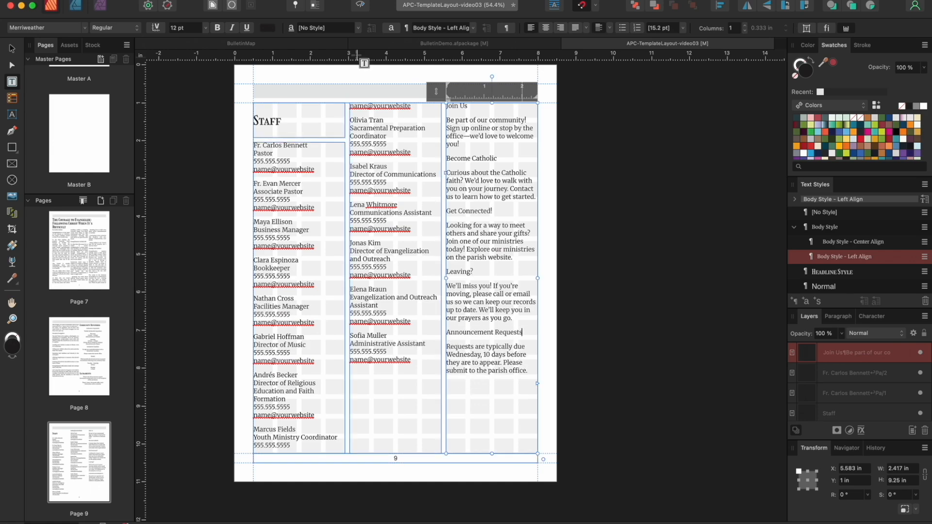
Remove the last blank line above 'Requests are typically due' and preview page 9 without guides
left_click(360, 5)
key("Escape")
key("Escape")
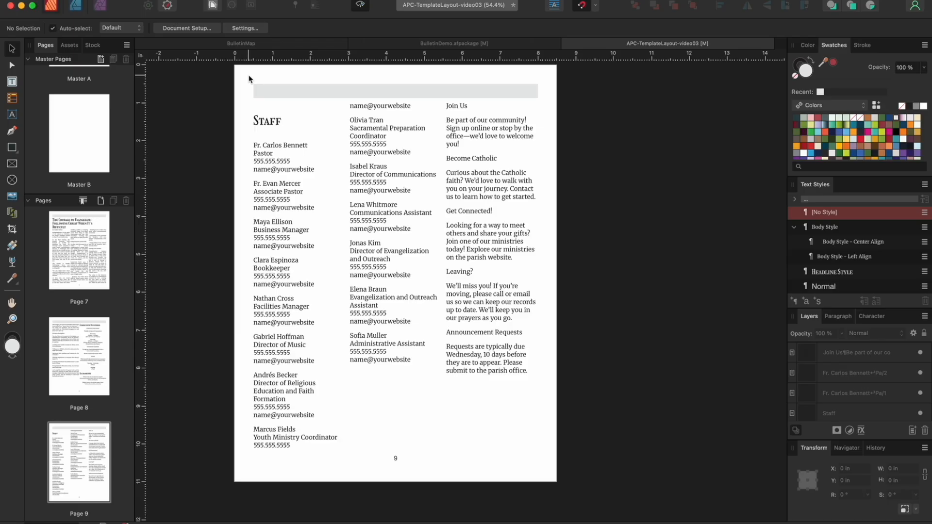
key("super+z")
key("super+z")
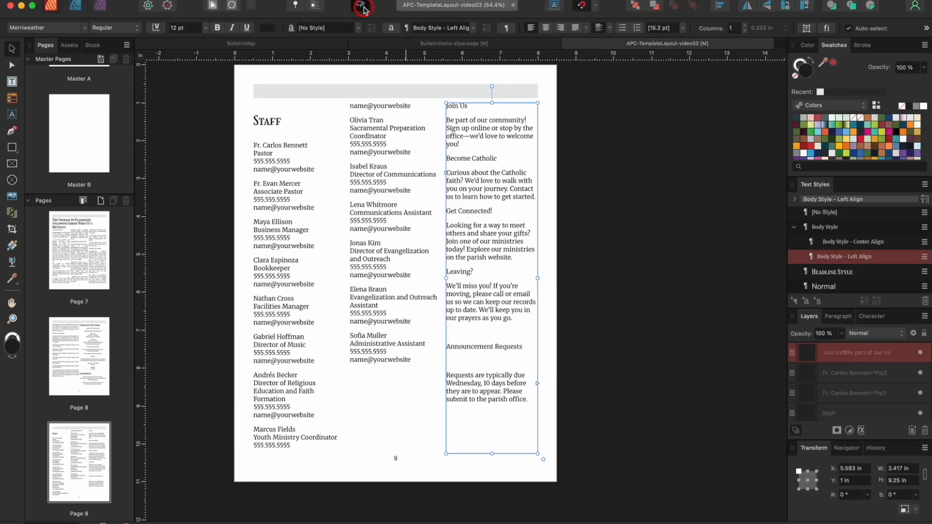
left_click(363, 7)
key("BackSpace")
left_click(13, 49)
left_click(245, 73)
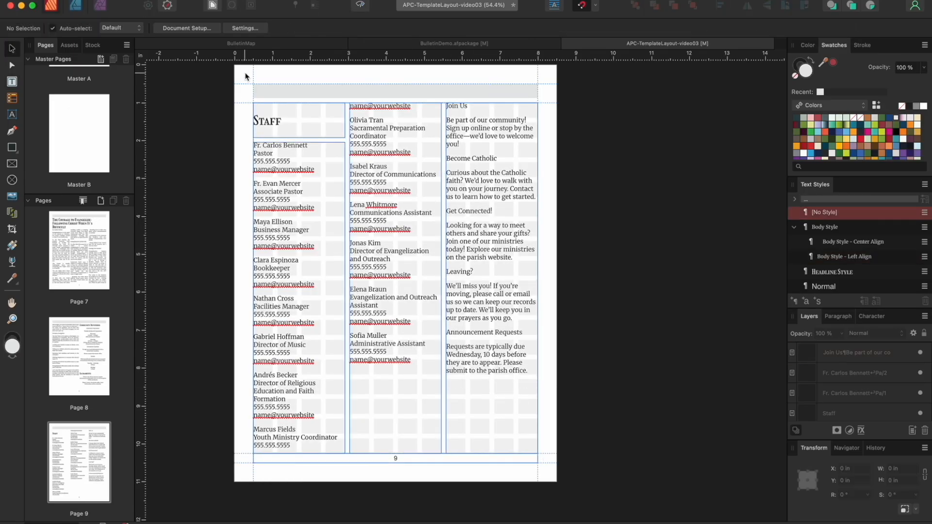
left_click(363, 6)
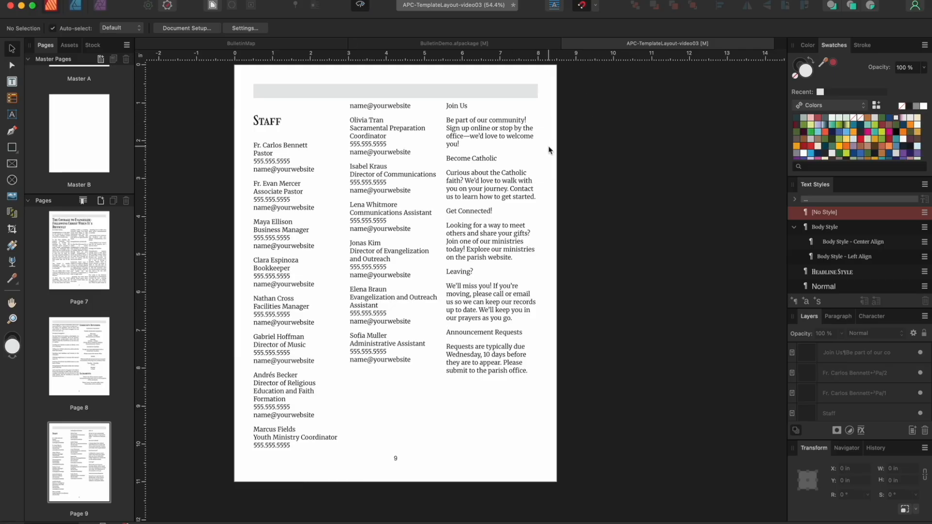
Review the bulletin from page 8 back to page 1, then go to page 3
scroll(549, 149, "up", 10)
scroll(506, 166, "up", 14)
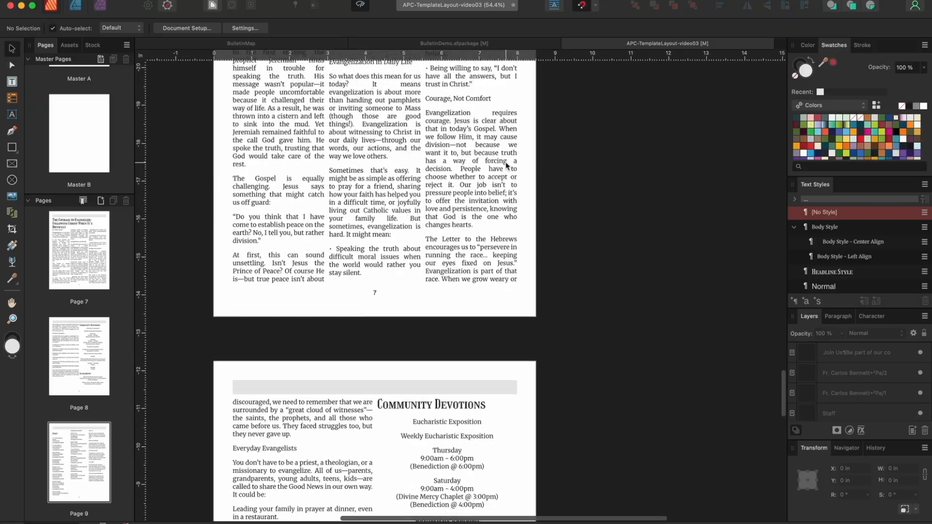
scroll(507, 166, "up", 6)
scroll(505, 165, "up", 14)
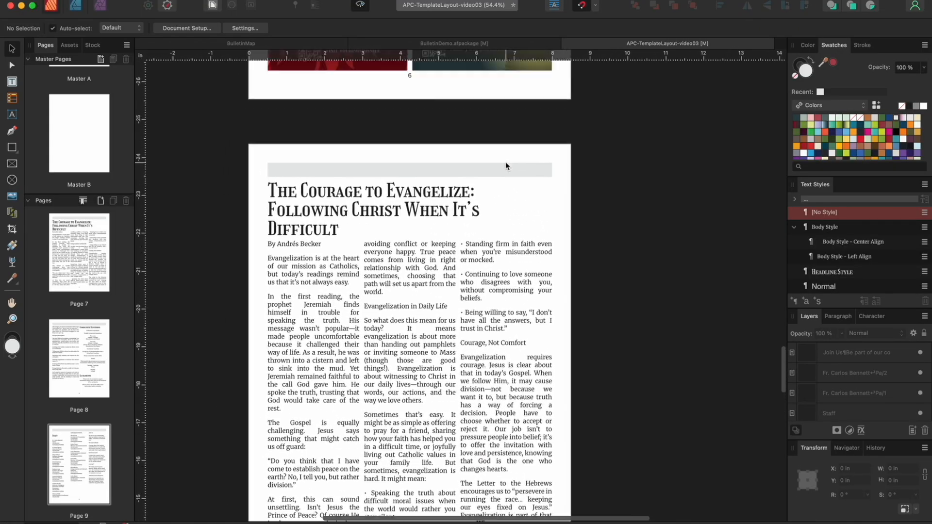
scroll(505, 165, "up", 15)
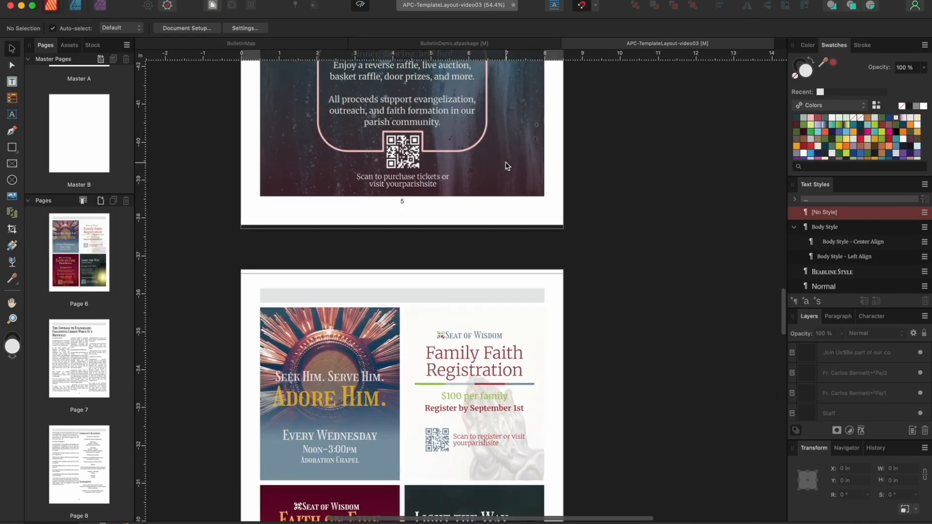
scroll(506, 165, "up", 14)
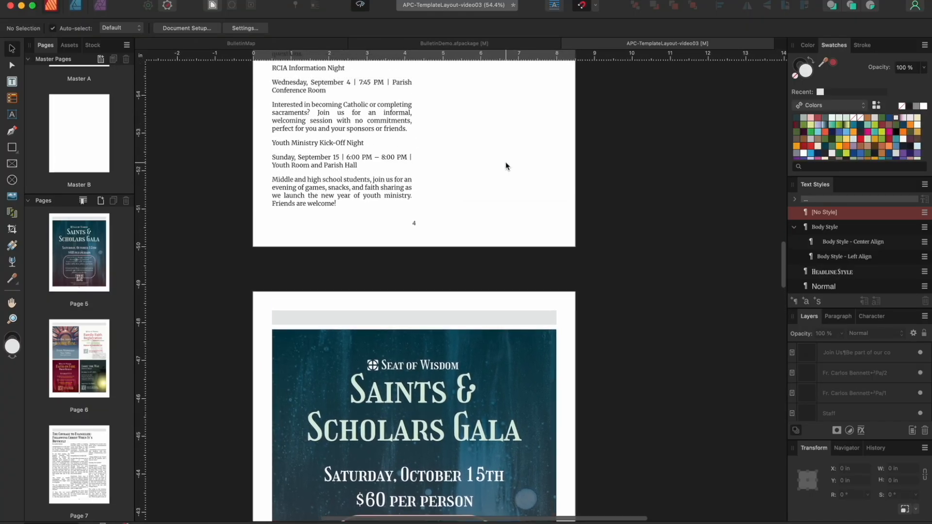
scroll(505, 166, "up", 14)
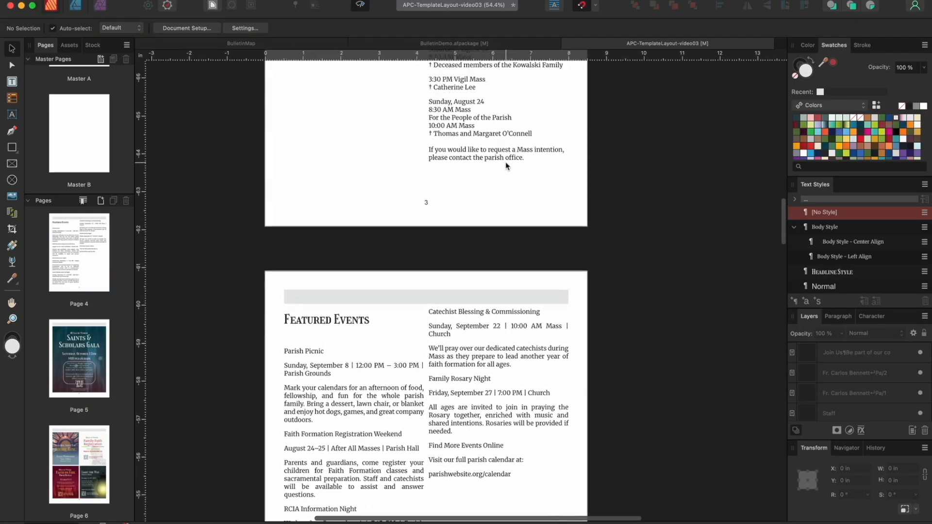
scroll(506, 166, "up", 14)
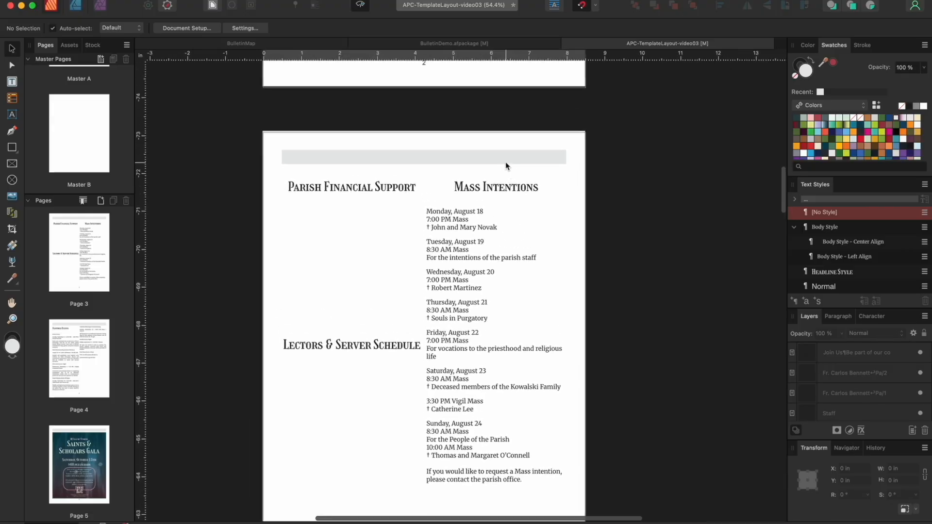
scroll(505, 163, "up", 14)
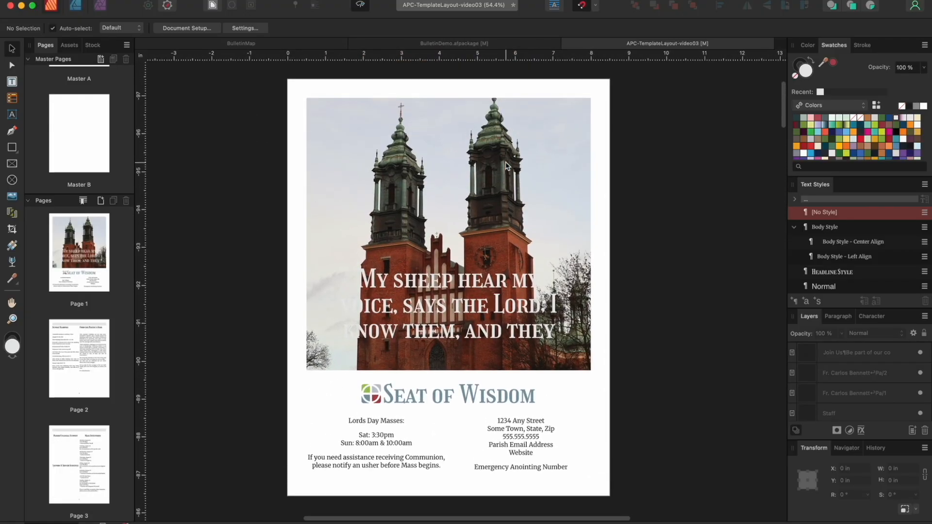
scroll(478, 344, "up", 2)
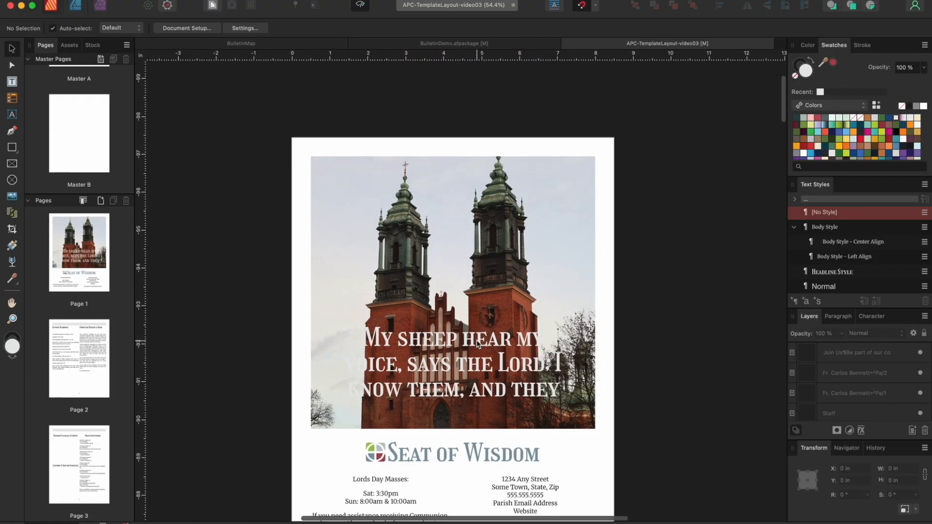
scroll(86, 338, "down", 4)
scroll(86, 338, "down", 2)
left_click(85, 335)
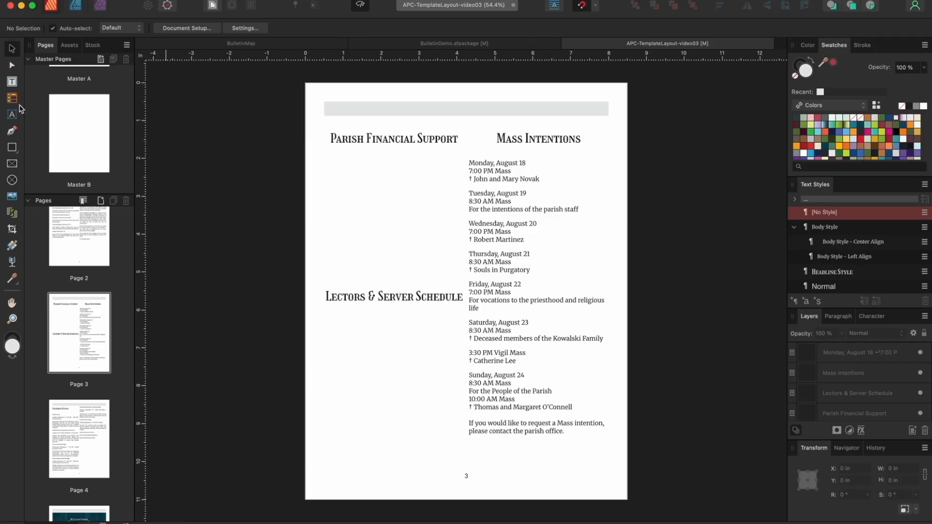
Draw a table under Parish Financial Support, enlarge it, and delete column C
left_click(14, 101)
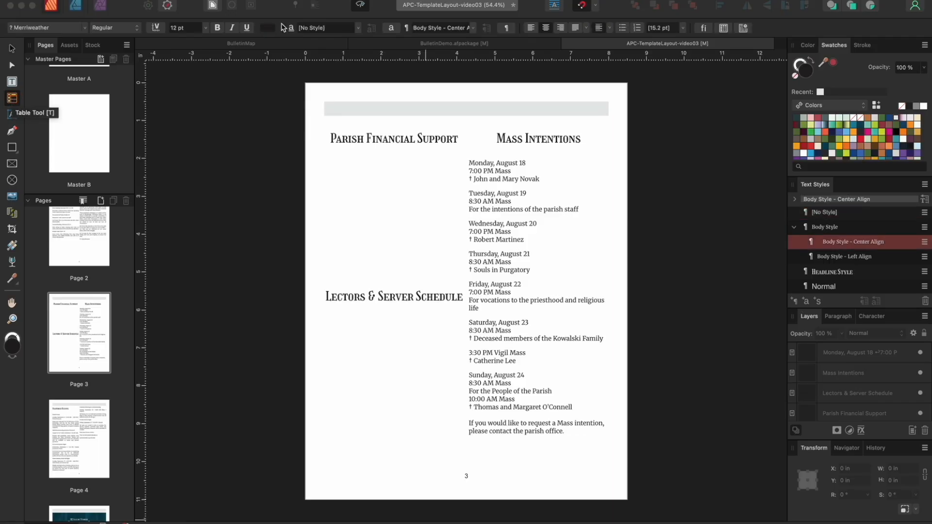
left_click(359, 6)
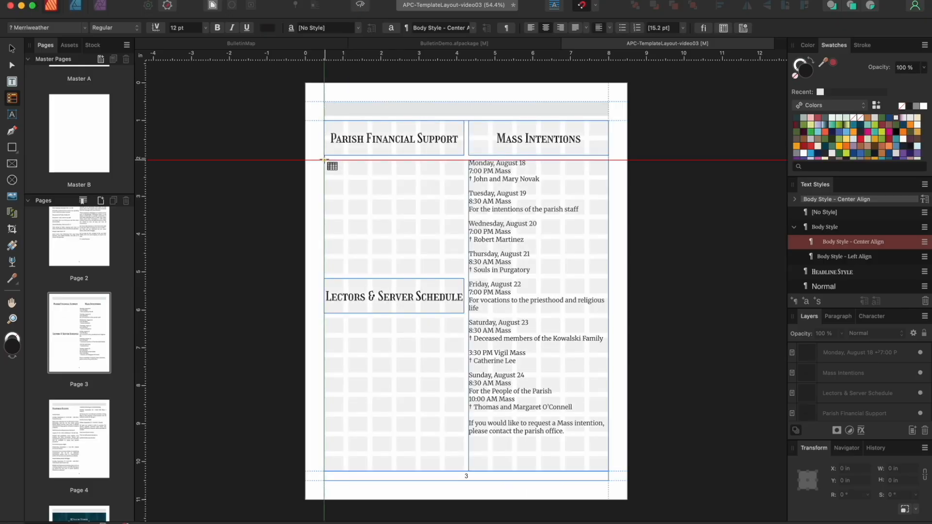
left_click_drag(324, 160, 460, 215)
left_click_drag(395, 214, 398, 257)
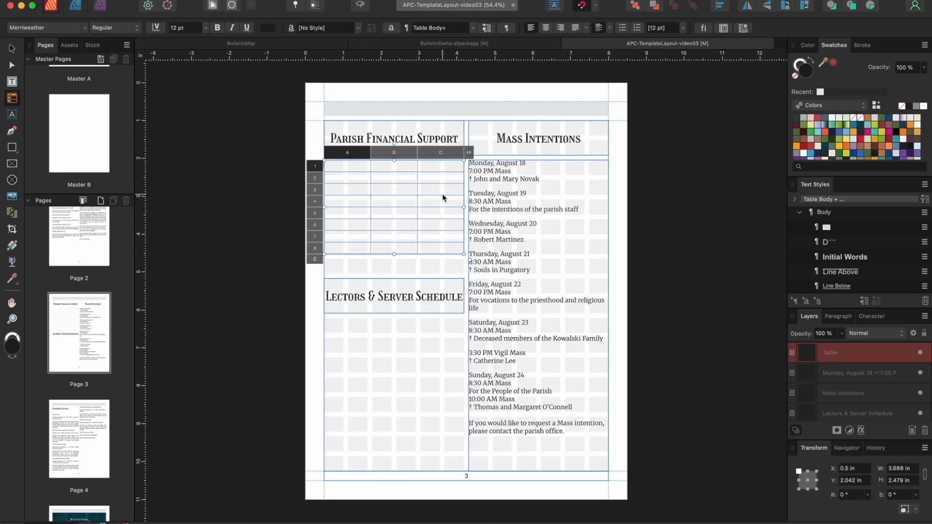
left_click(461, 154)
left_click(476, 175)
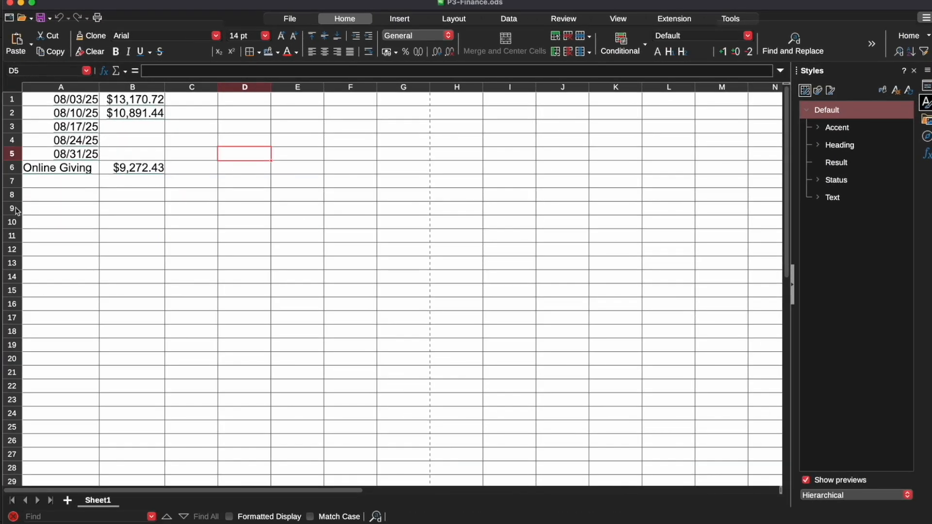
Select the finance dates and amounts A1:B6 in P3-Finance.ods
left_click(52, 100)
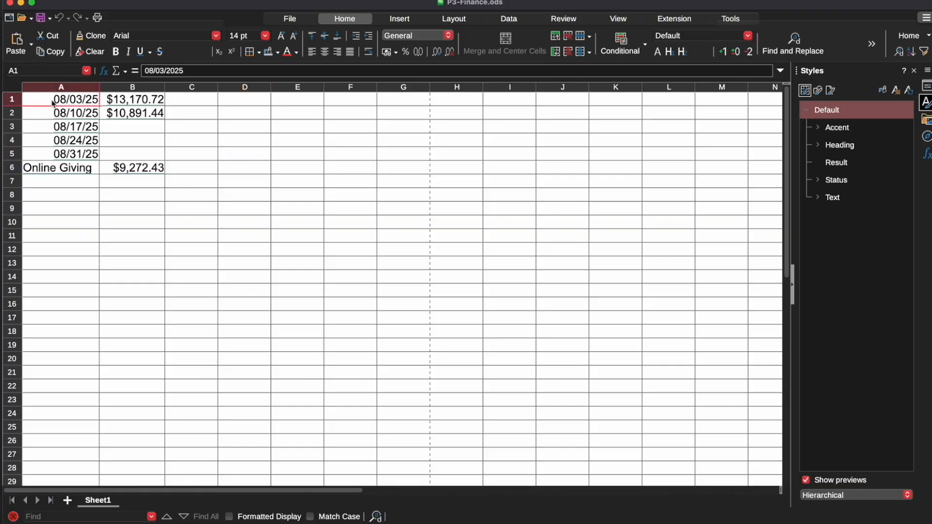
left_click(127, 171, "shift")
key("super+c")
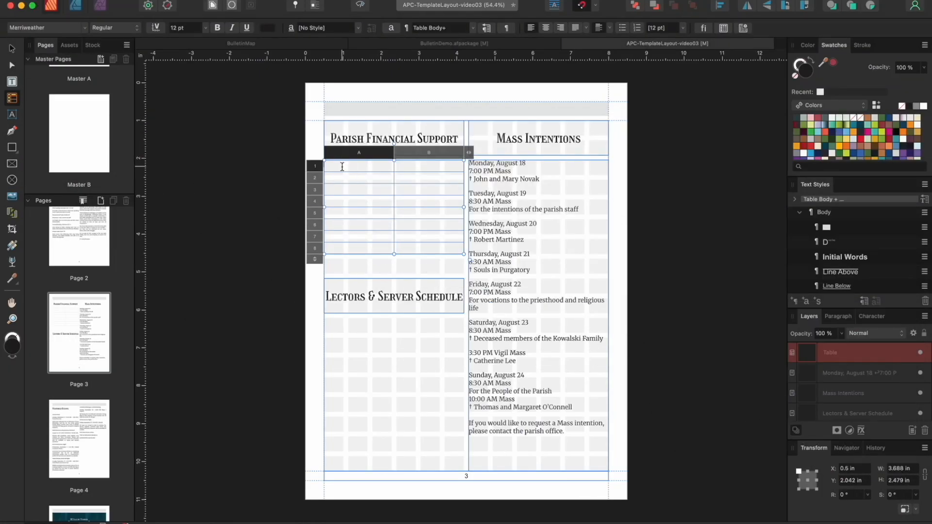
Paste the finance figures into the table and delete the empty row 7
mouse_move(336, 165)
left_mouse_down()
mouse_move(407, 174)
mouse_move(420, 219)
left_mouse_up()
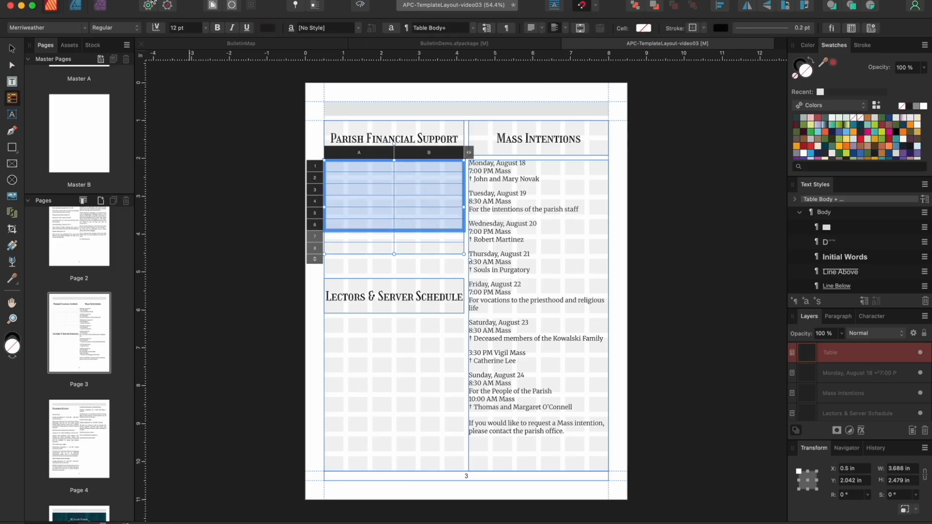
left_click(131, 0)
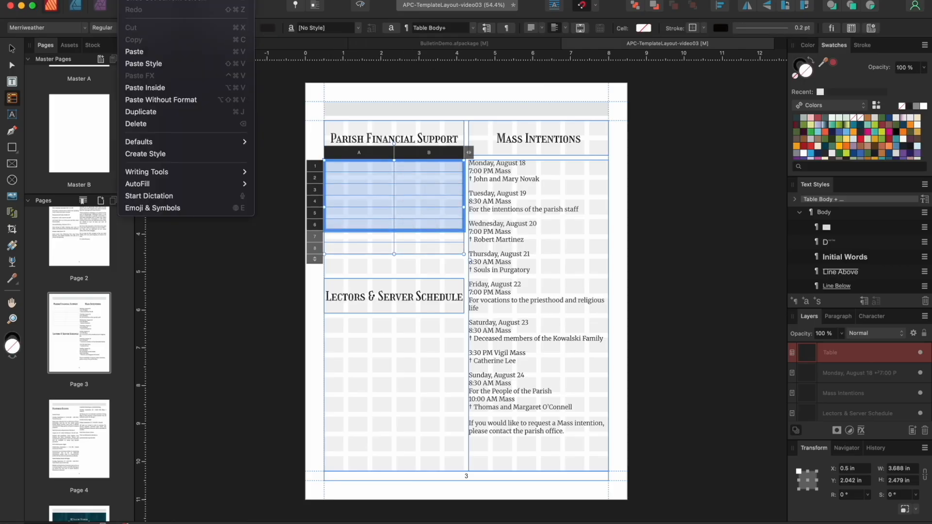
left_click(152, 60)
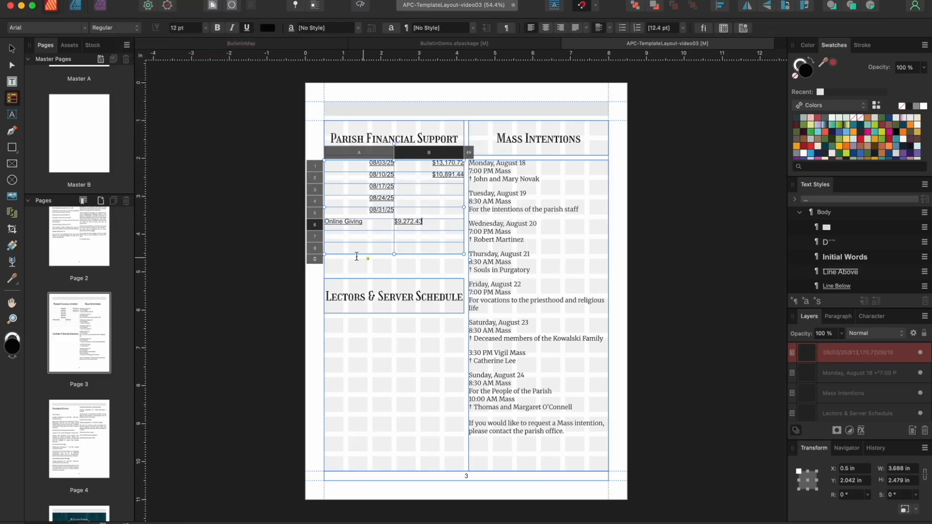
left_click(315, 237)
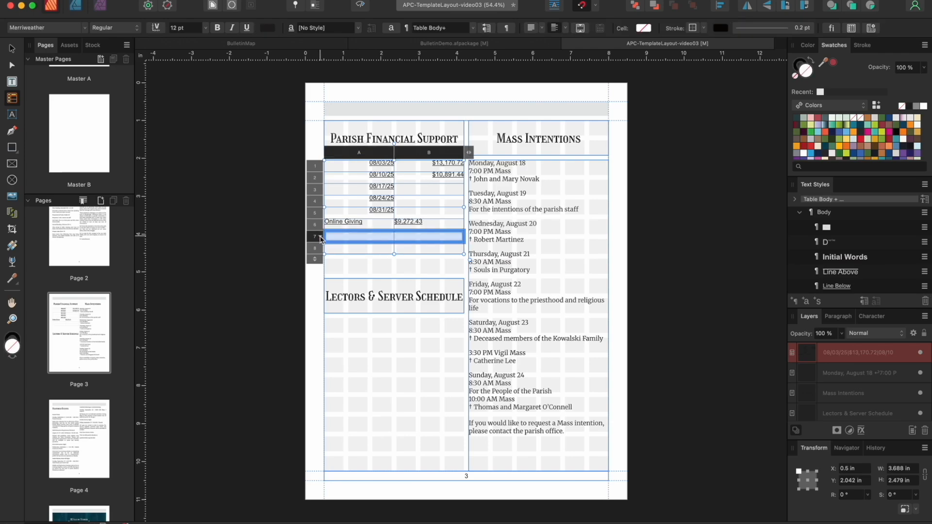
right_click(320, 239)
left_click(334, 256)
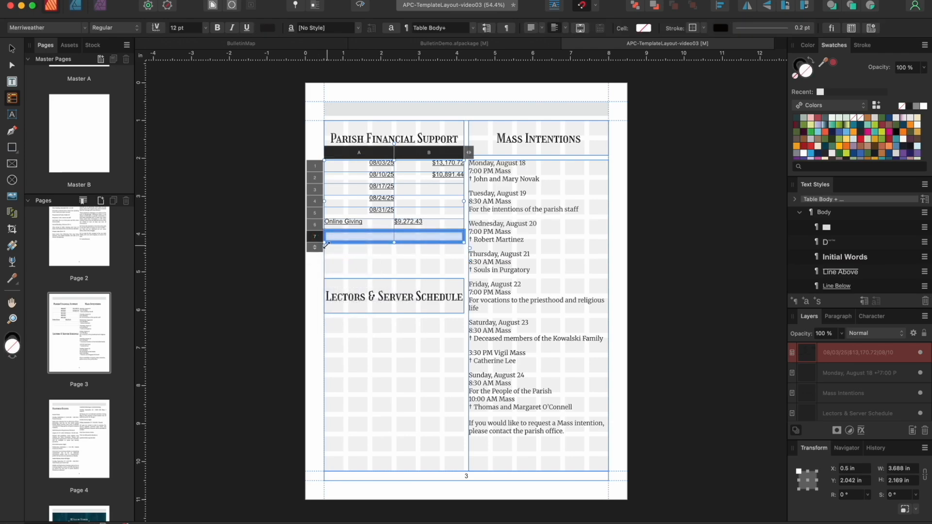
left_click(320, 238)
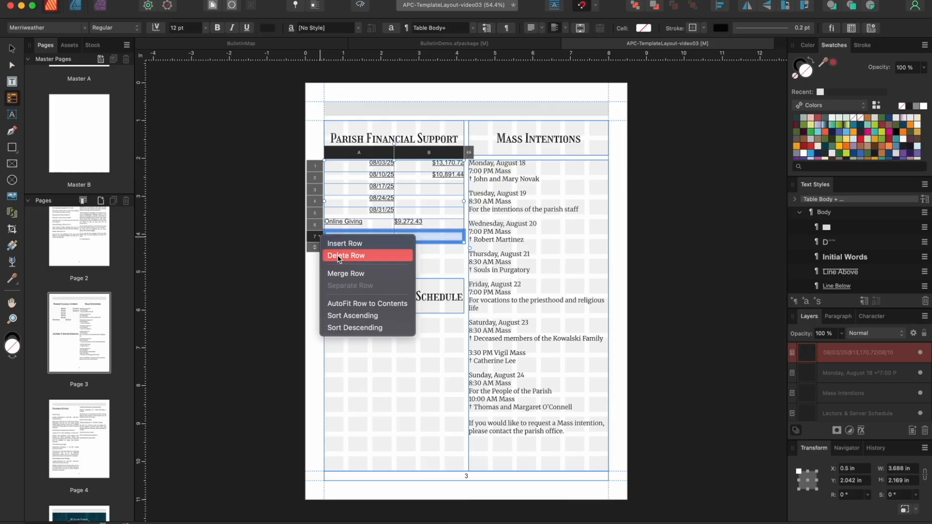
left_click(338, 256)
Apply Body Style to all finance table cells A1:B6
left_click(439, 225)
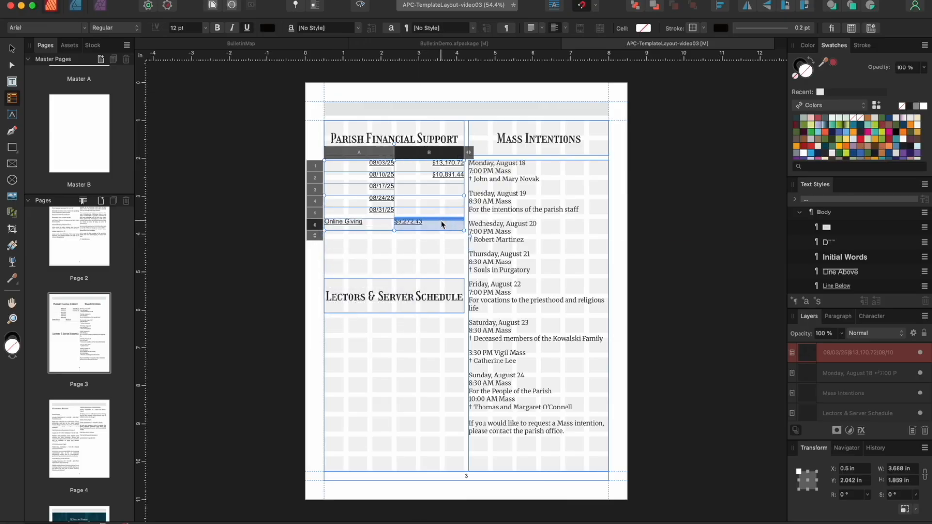
left_click(457, 229)
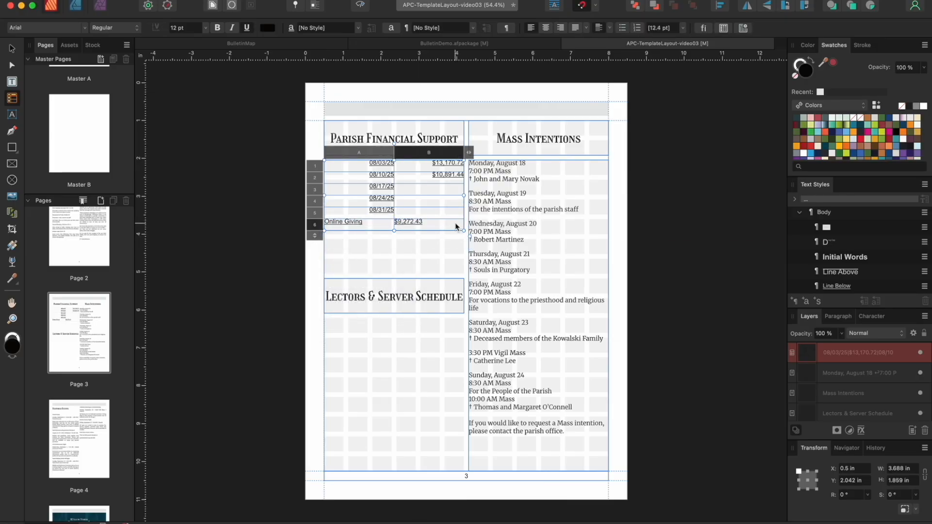
left_click_drag(443, 223, 338, 159)
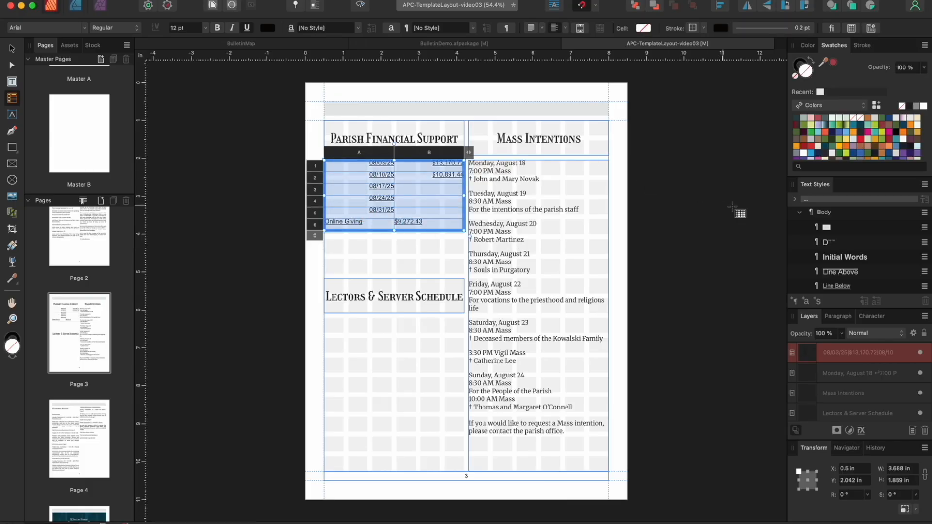
scroll(855, 232, "down", 10)
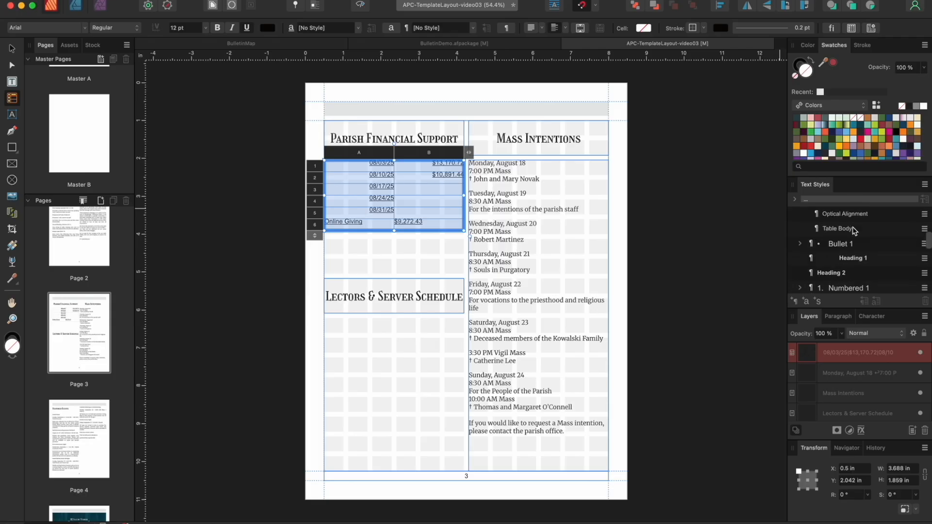
scroll(845, 235, "up", 2)
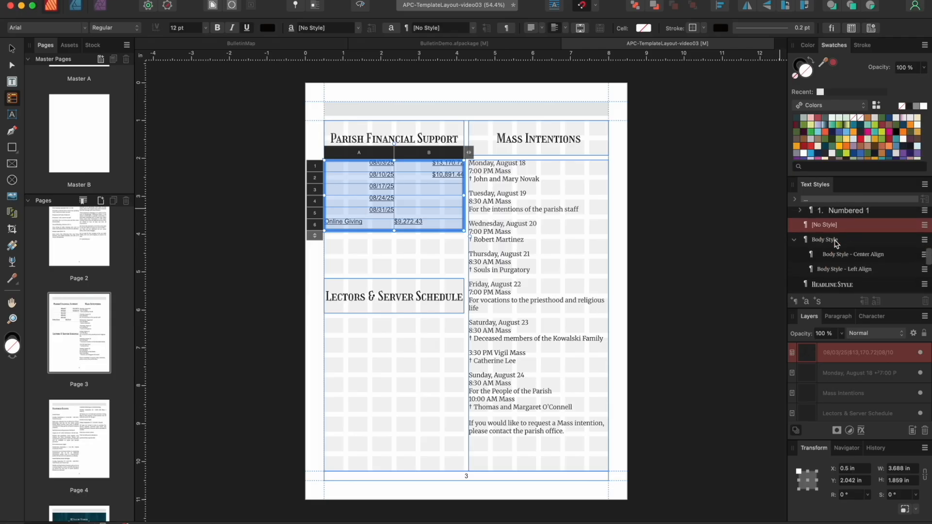
left_click(836, 241)
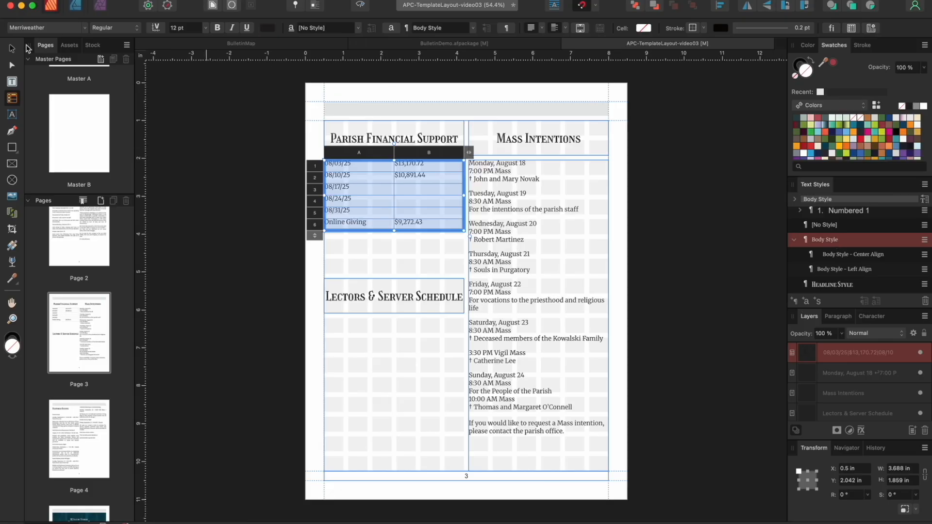
Preview the page, then drag the finance table slightly taller
left_click(14, 49)
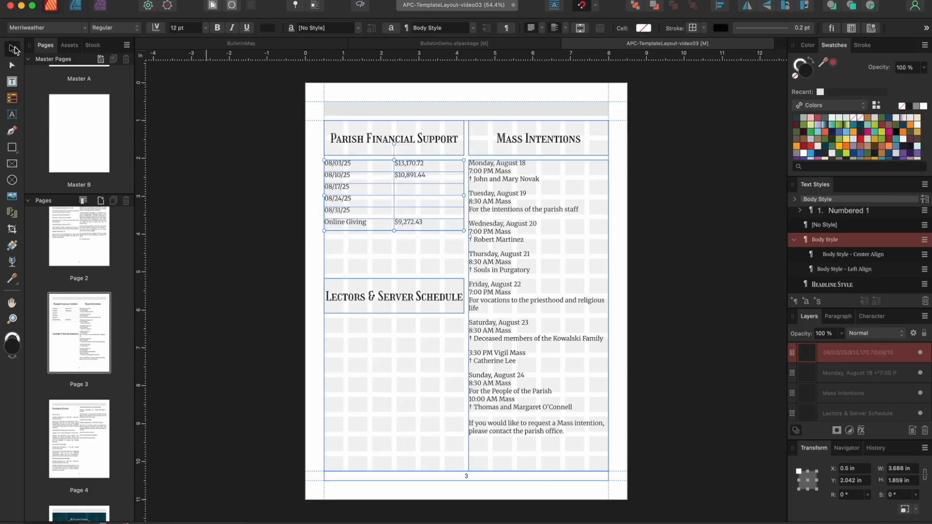
left_click(360, 6)
left_click(282, 84)
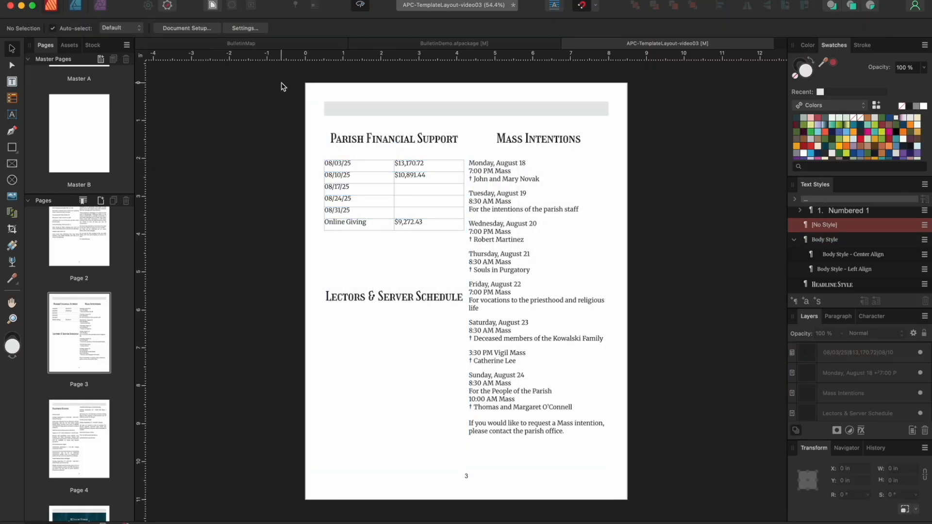
left_click(364, 5)
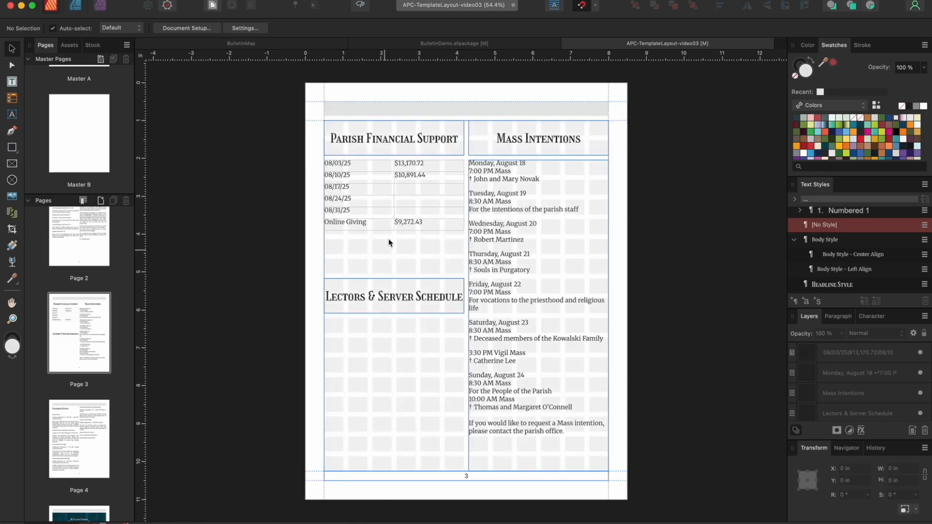
left_click(392, 227)
left_click_drag(394, 229, 395, 234)
Move the Lectors & Server Schedule heading under the finance table and draw a new table below it
left_click(381, 293)
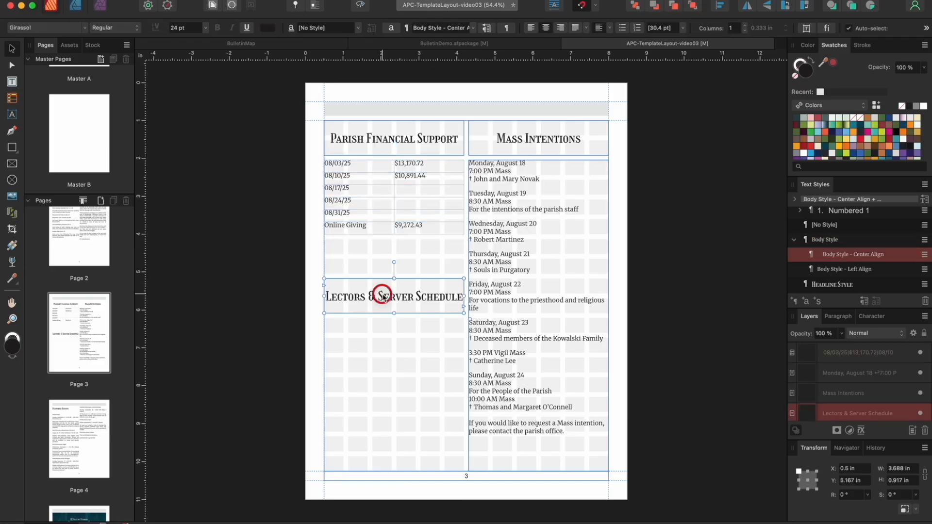
left_click_drag(382, 294, 388, 262)
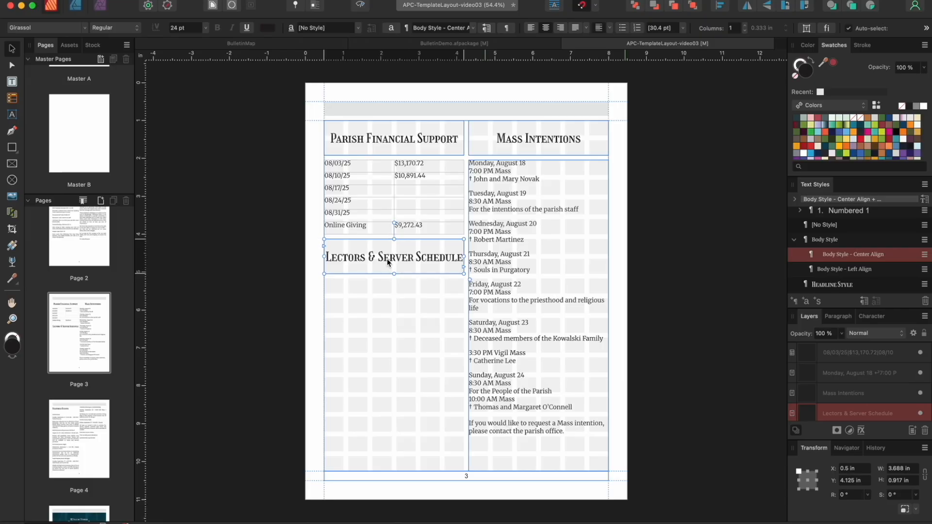
left_click(16, 100)
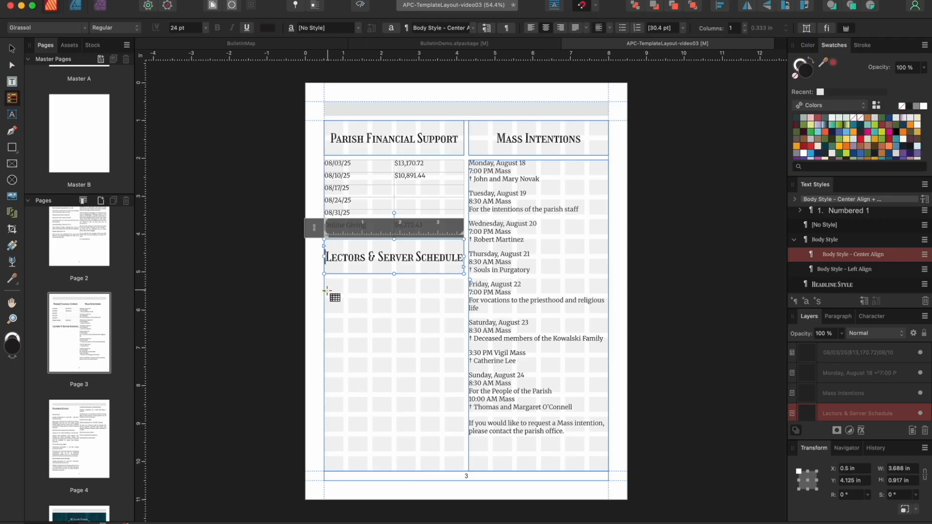
left_click_drag(325, 298, 461, 317)
left_click_drag(394, 337, 394, 352)
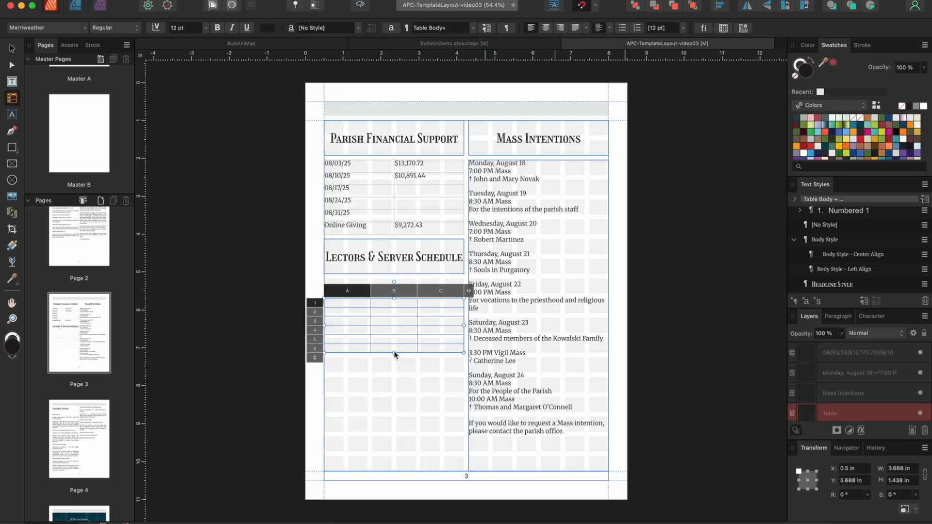
Delete rows 6 and 5 of the new table and make the remaining four rows taller
right_click(319, 350)
left_click(333, 365)
left_click(320, 338)
left_click(346, 359)
left_click_drag(394, 334, 394, 353)
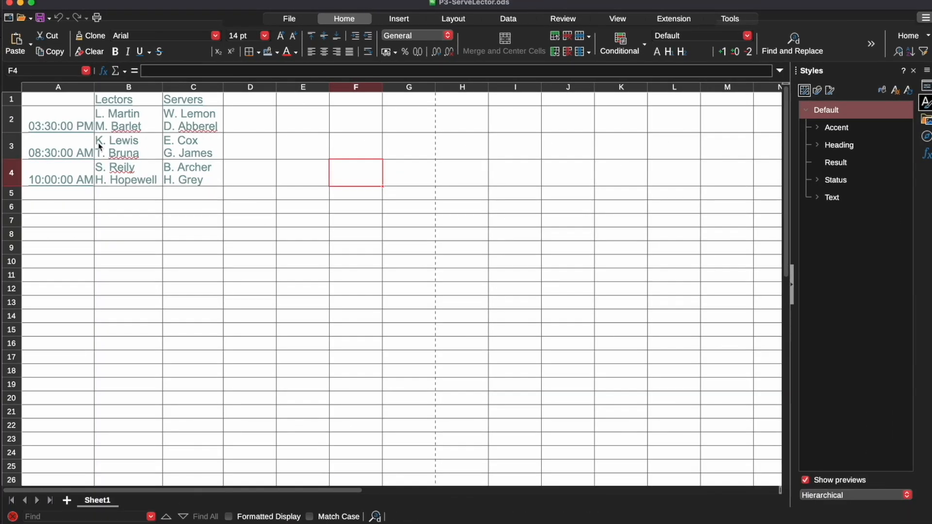
Copy the schedule data A1:C4 from Calc and select all cells of the new table
left_click(56, 102)
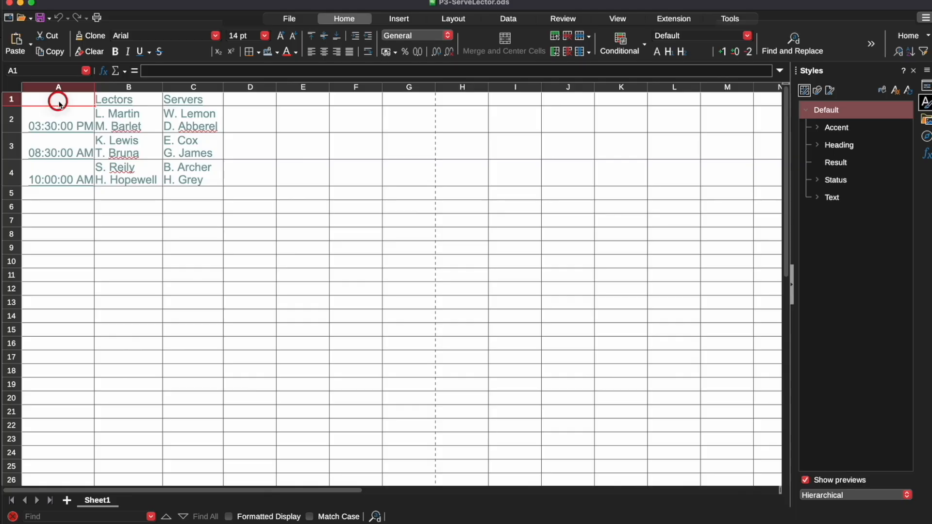
left_click(198, 181, "shift")
key("super+c")
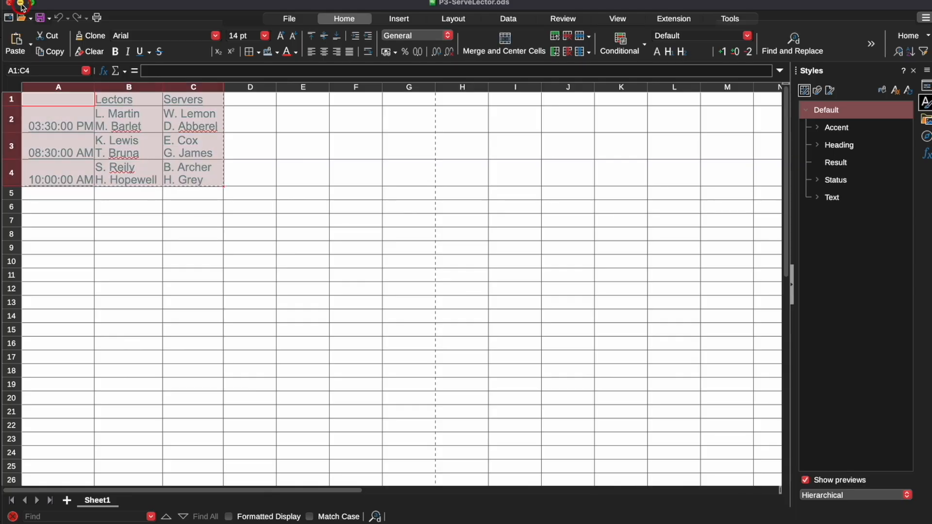
left_click(20, 3)
left_click_drag(344, 306, 453, 343)
Paste the lectors and servers schedule into the table and delete the empty fifth row
left_click(129, 0)
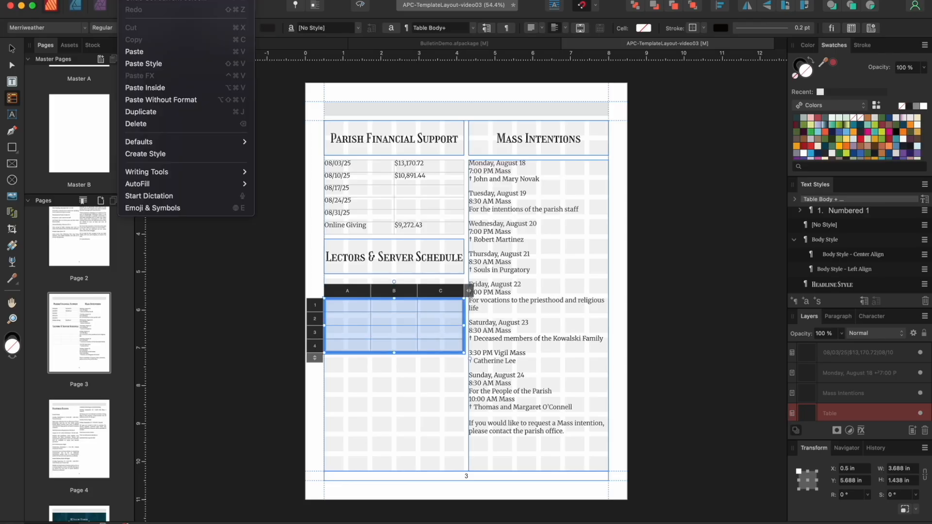
left_click(134, 52)
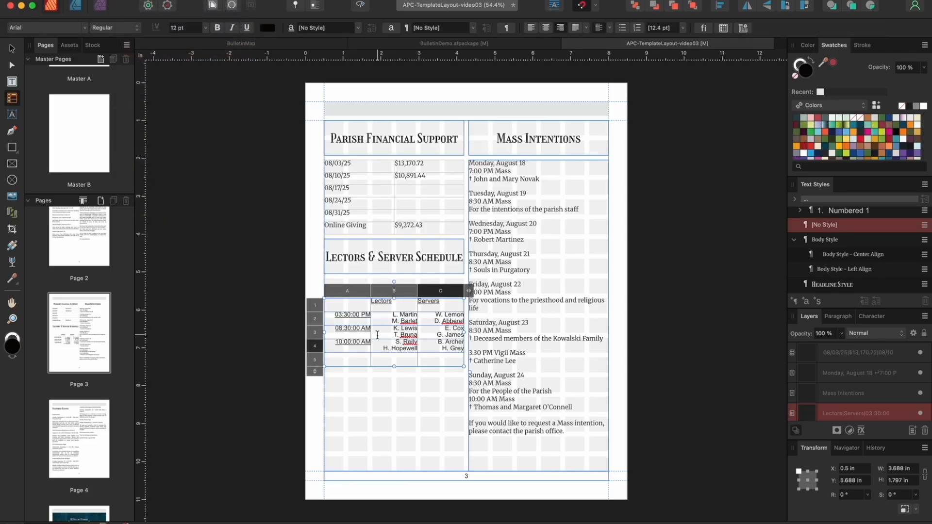
right_click(315, 359)
left_click(368, 376)
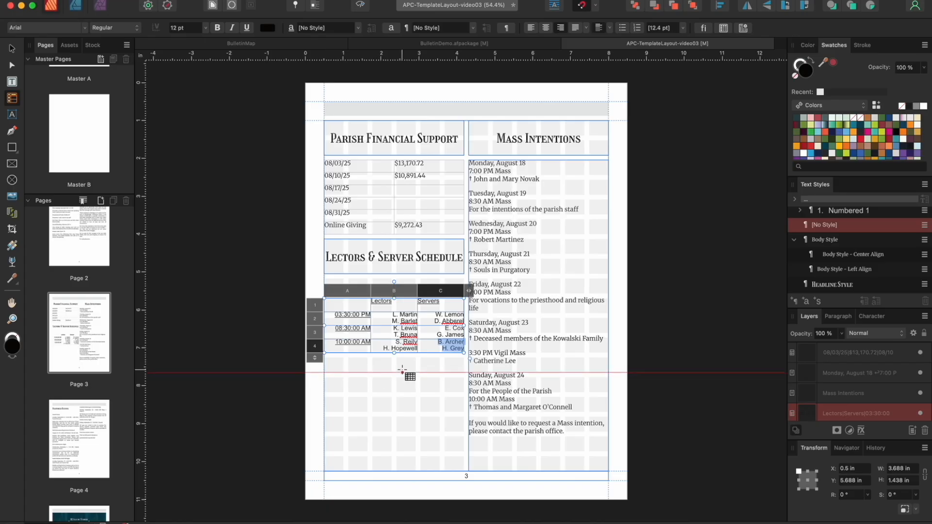
Set the schedule cells in Body Style - Left Align, make the table taller, and move it up under the heading
left_click_drag(339, 304, 440, 344)
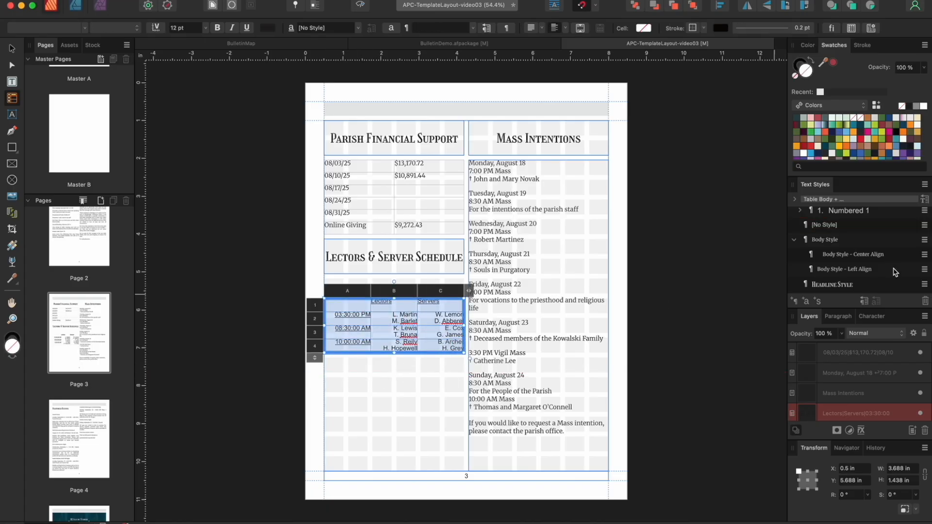
left_click(828, 241)
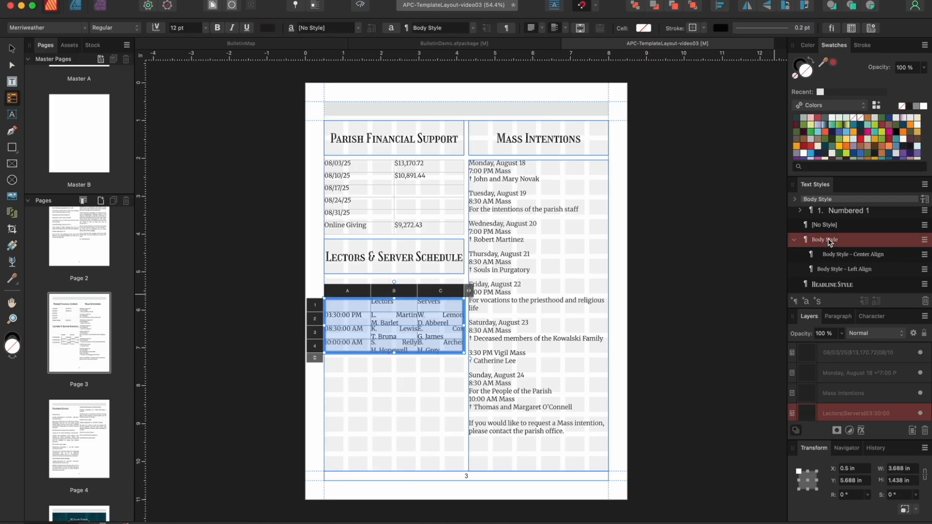
left_click(837, 270)
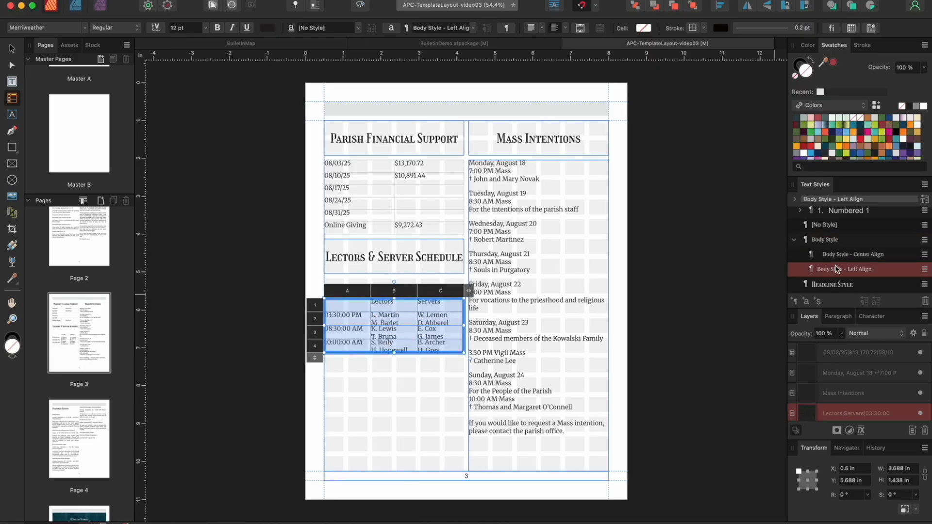
left_click_drag(393, 353, 395, 392)
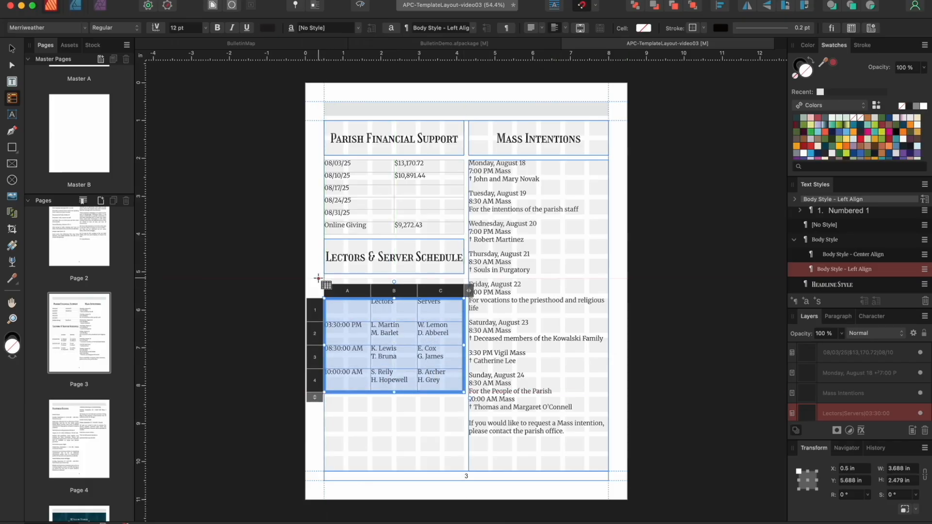
key("v")
left_click_drag(395, 339, 396, 319)
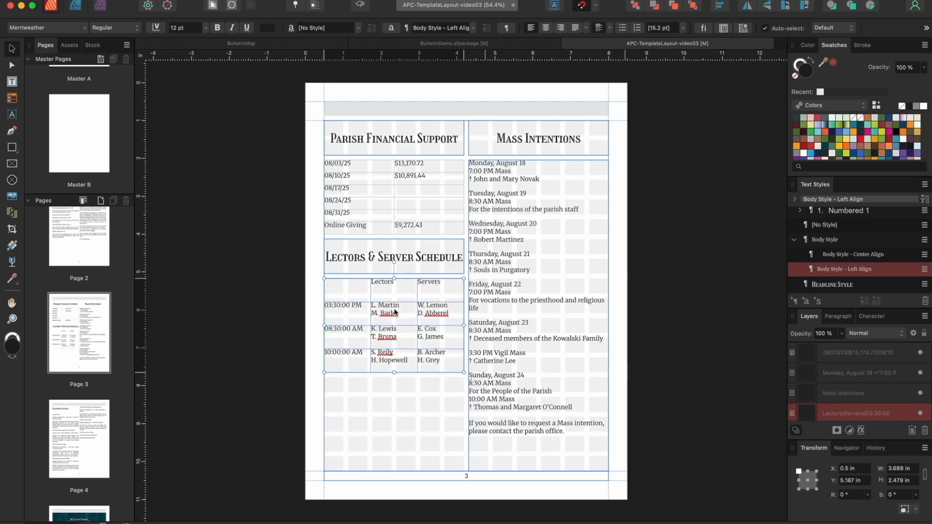
key("w")
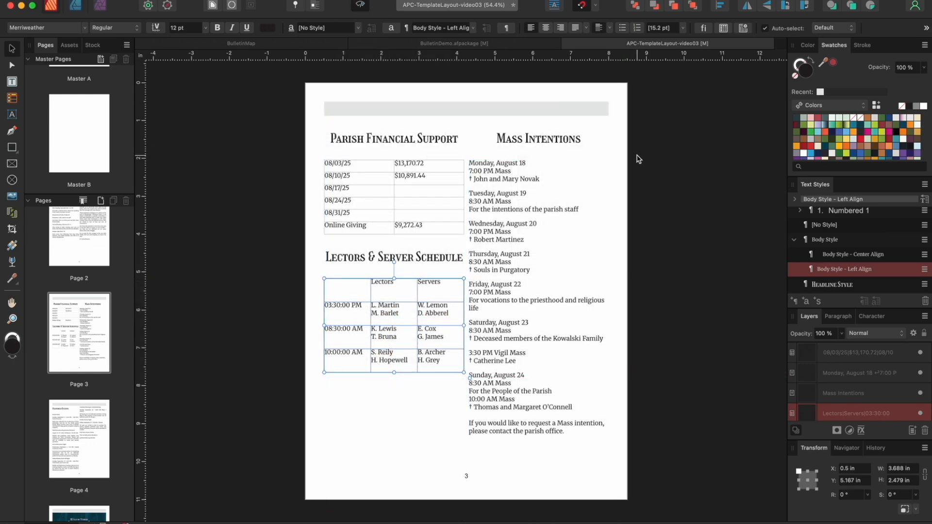
left_click(639, 159)
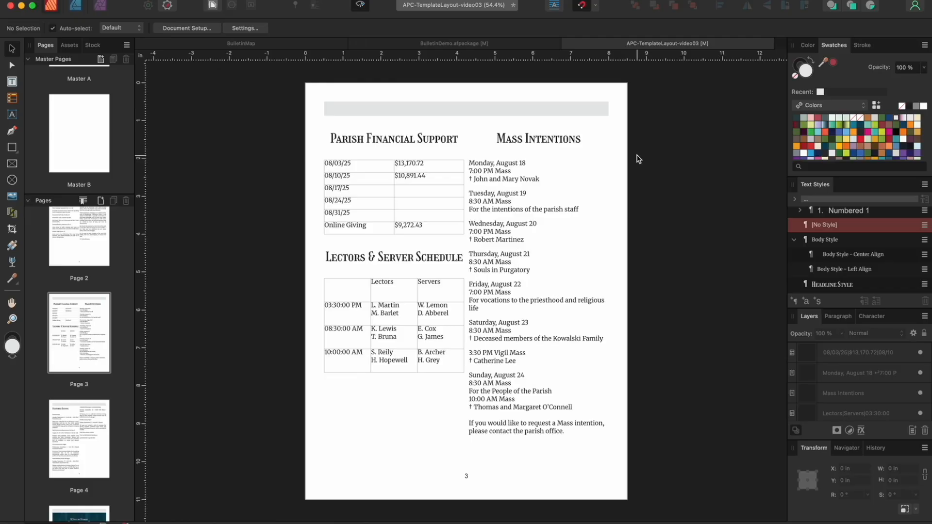
Page through the bulletin from the cover down to page 9, then return to the page 1 cover
scroll(80, 261, "up", 5)
left_click(81, 262)
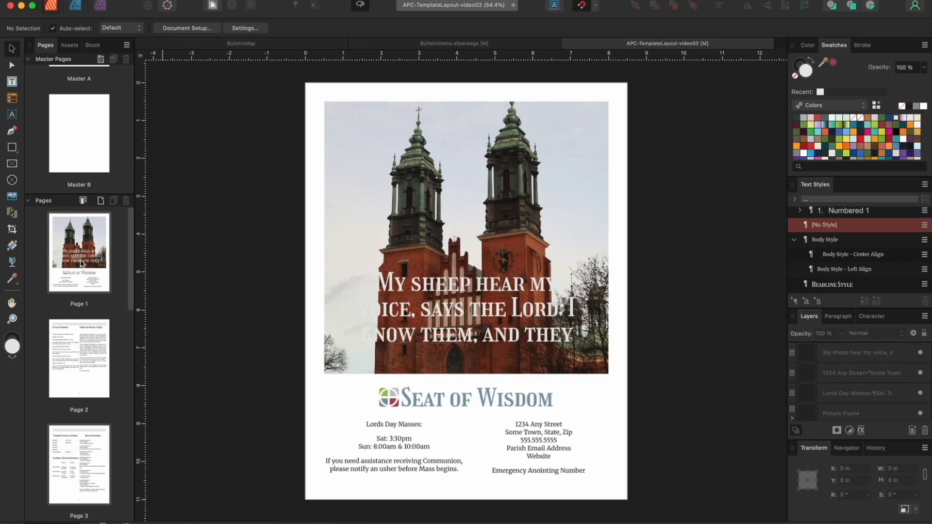
scroll(669, 145, "down", 1)
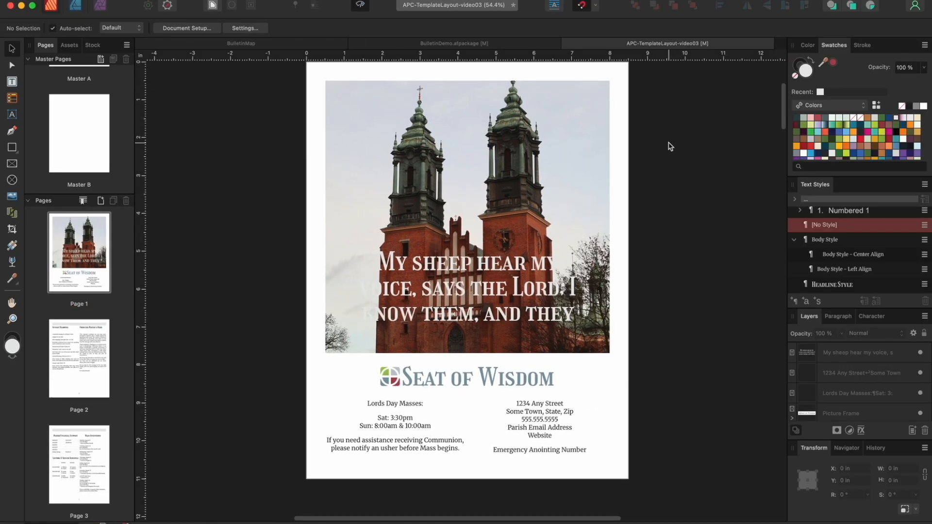
scroll(669, 146, "down", 10)
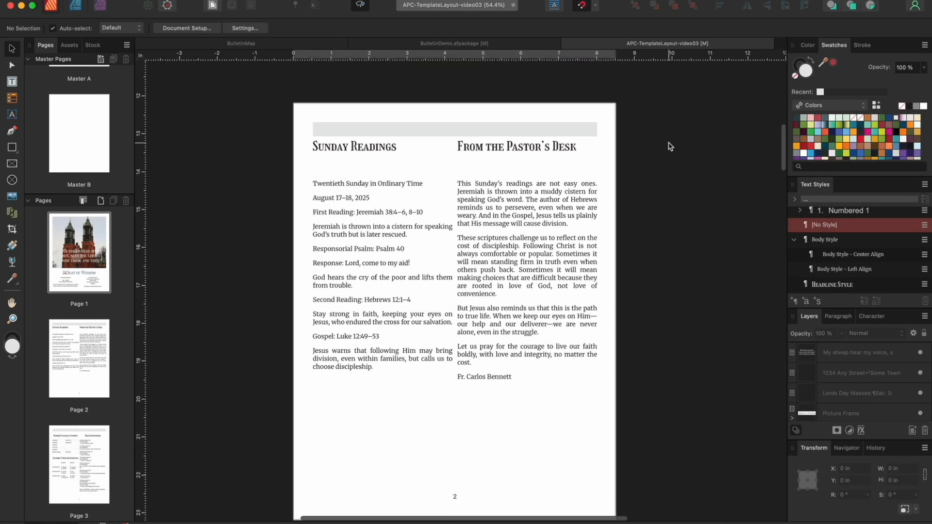
scroll(670, 146, "down", 2)
scroll(651, 144, "down", 10)
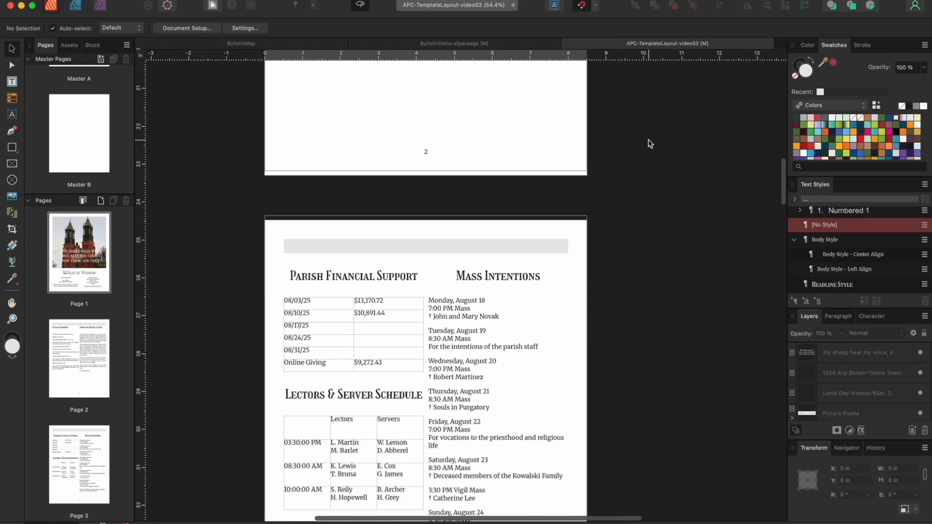
scroll(651, 143, "down", 5)
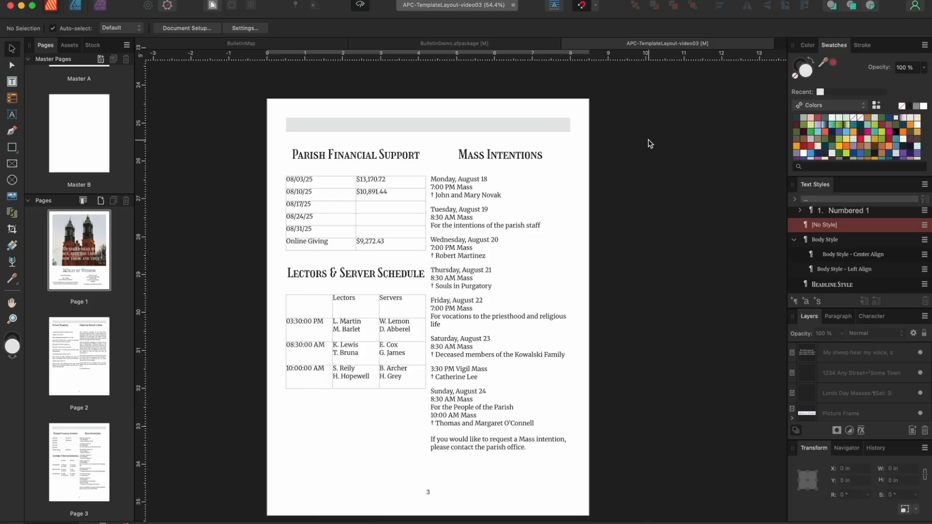
scroll(649, 140, "down", 15)
scroll(650, 144, "down", 10)
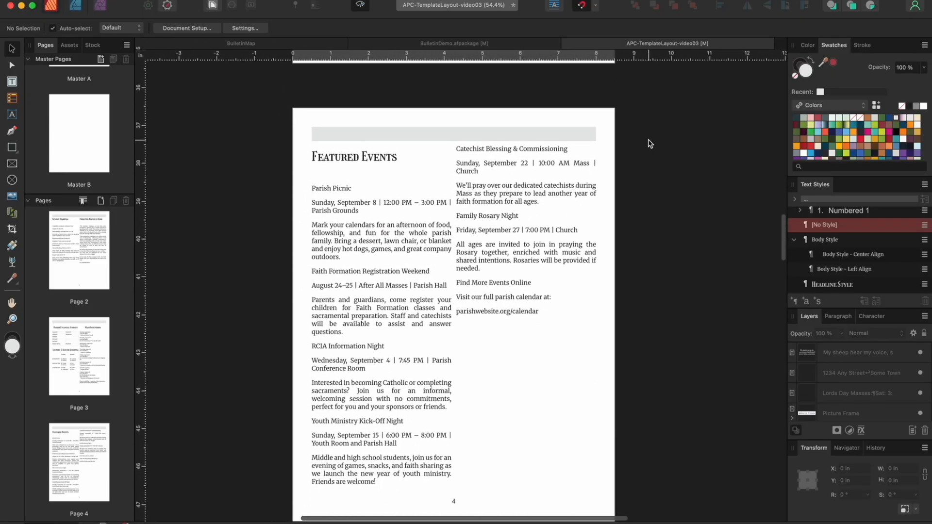
scroll(649, 144, "down", 10)
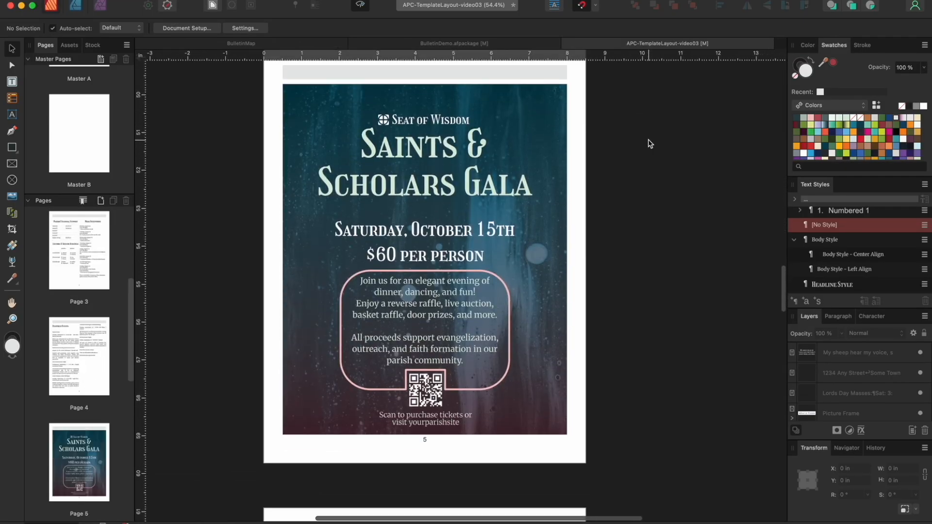
scroll(649, 144, "down", 10)
scroll(649, 144, "down", 5)
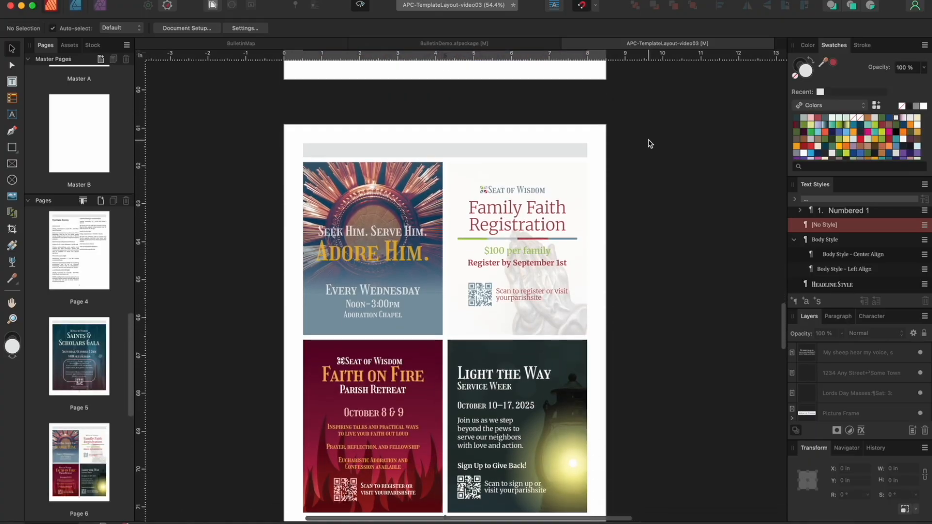
scroll(649, 141, "down", 10)
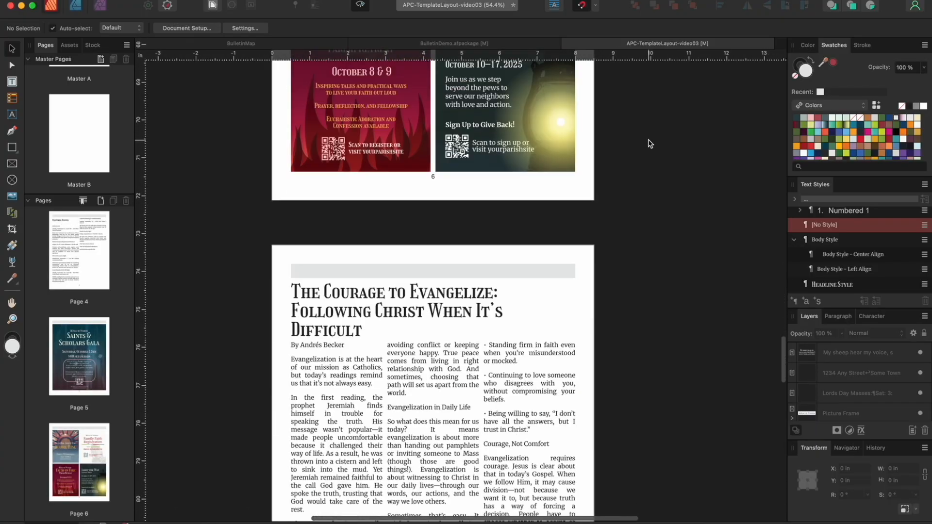
scroll(648, 141, "down", 10)
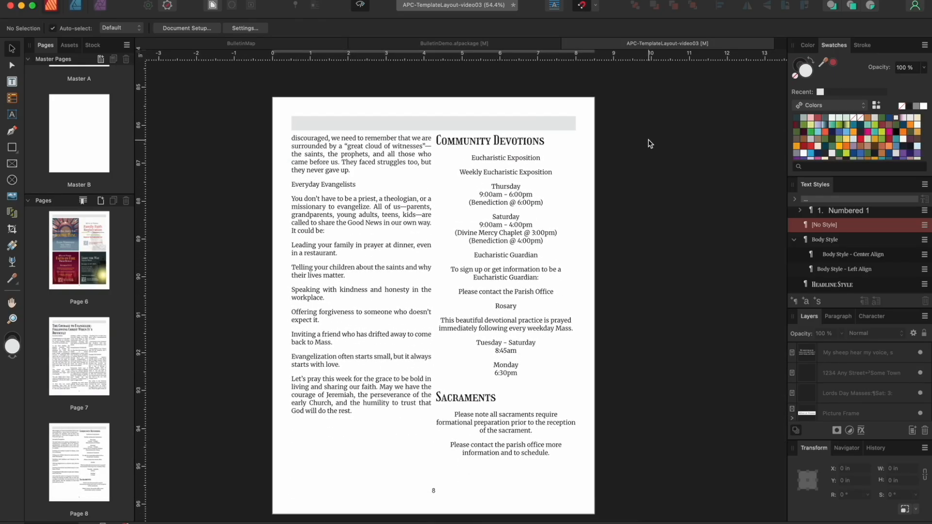
scroll(649, 140, "down", 10)
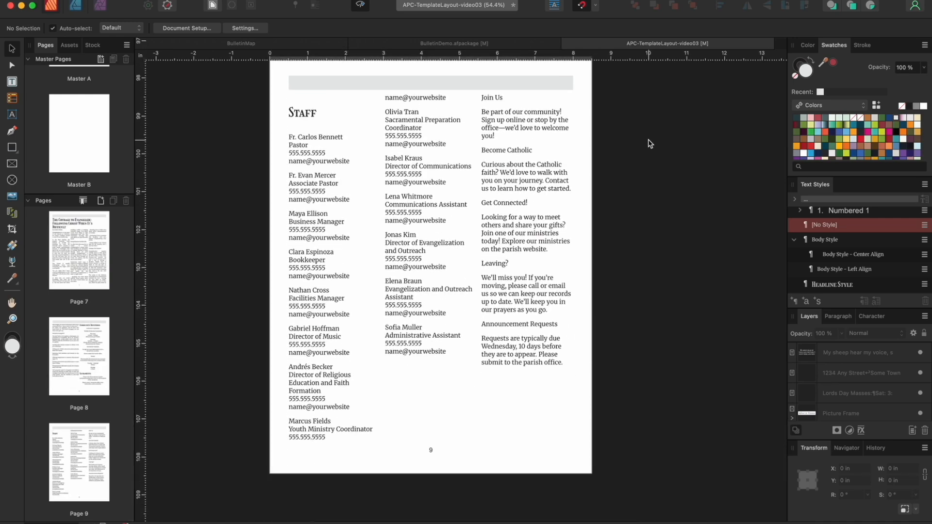
scroll(649, 141, "down", 10)
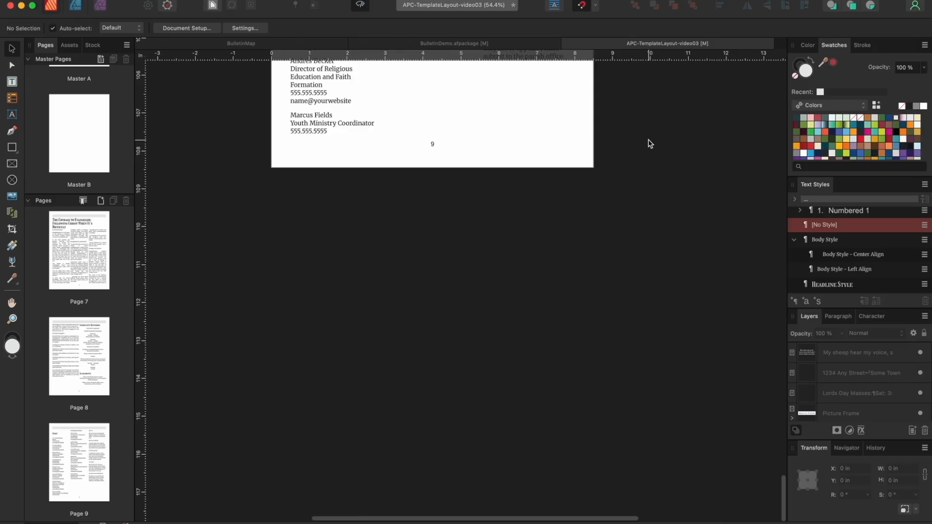
scroll(83, 356, "up", 15)
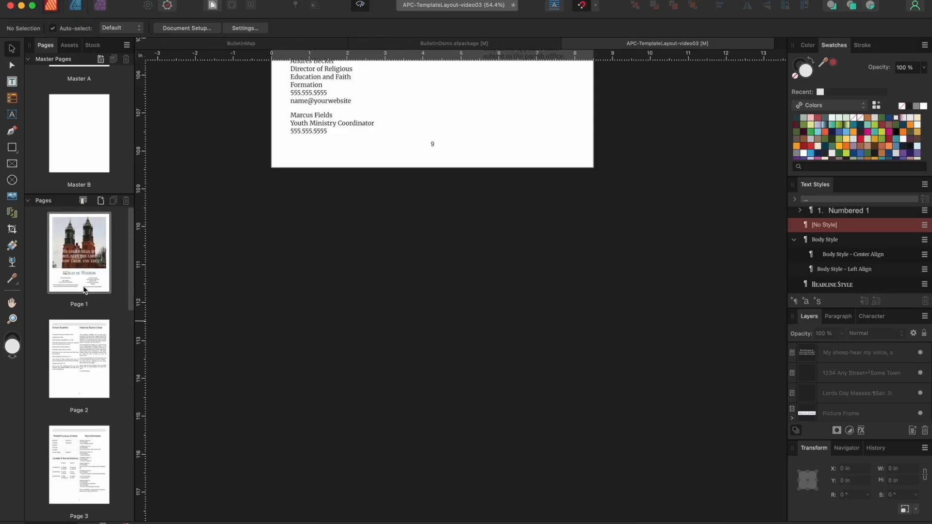
left_click(84, 272)
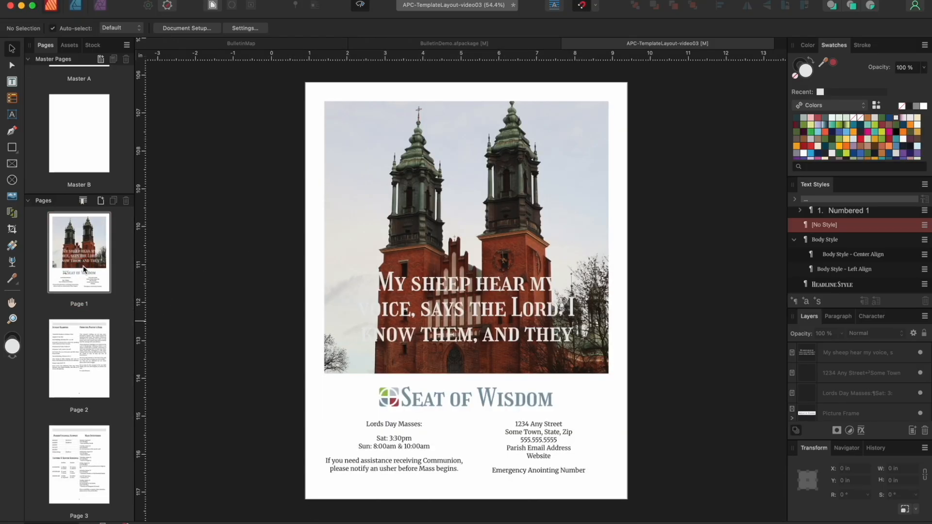